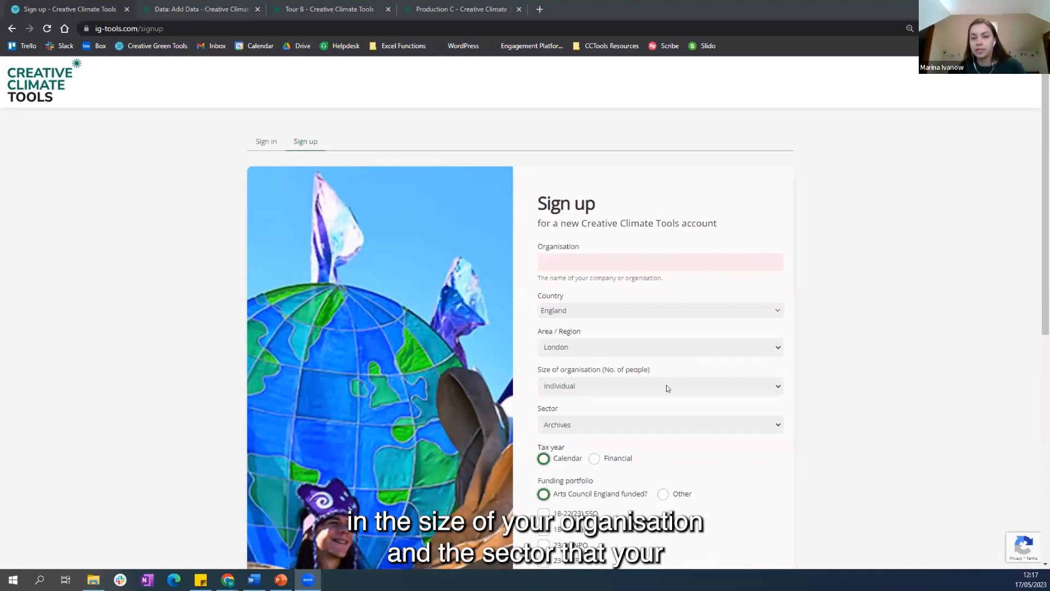
# Step: Check the sector choices on the sign-up form and set the tax year to Financial
pyautogui.click(675, 418)
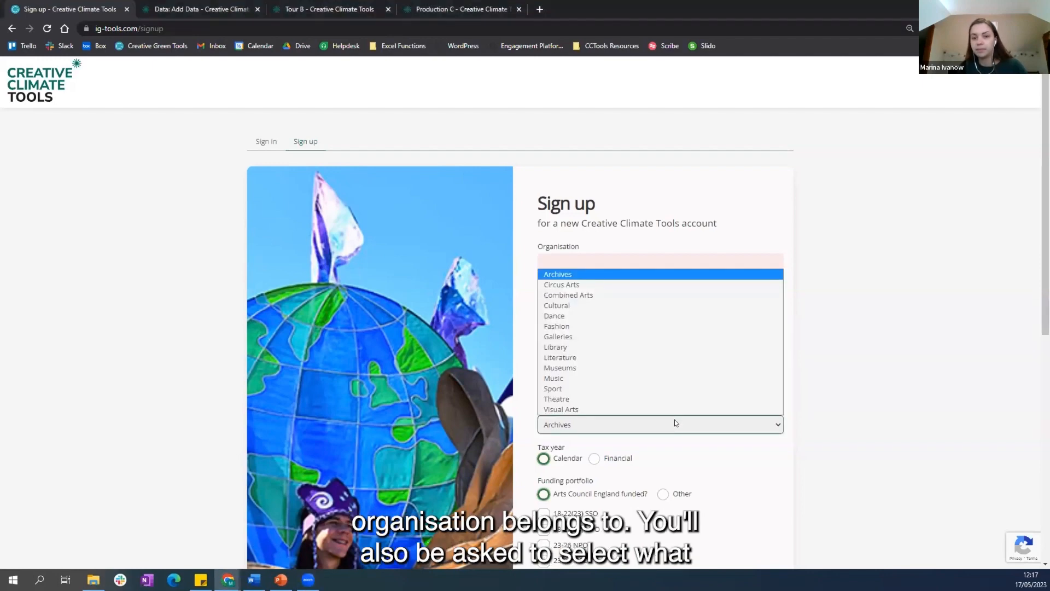
pyautogui.click(677, 423)
pyautogui.scroll(-2, 924, 375)
pyautogui.scroll(-1, 924, 376)
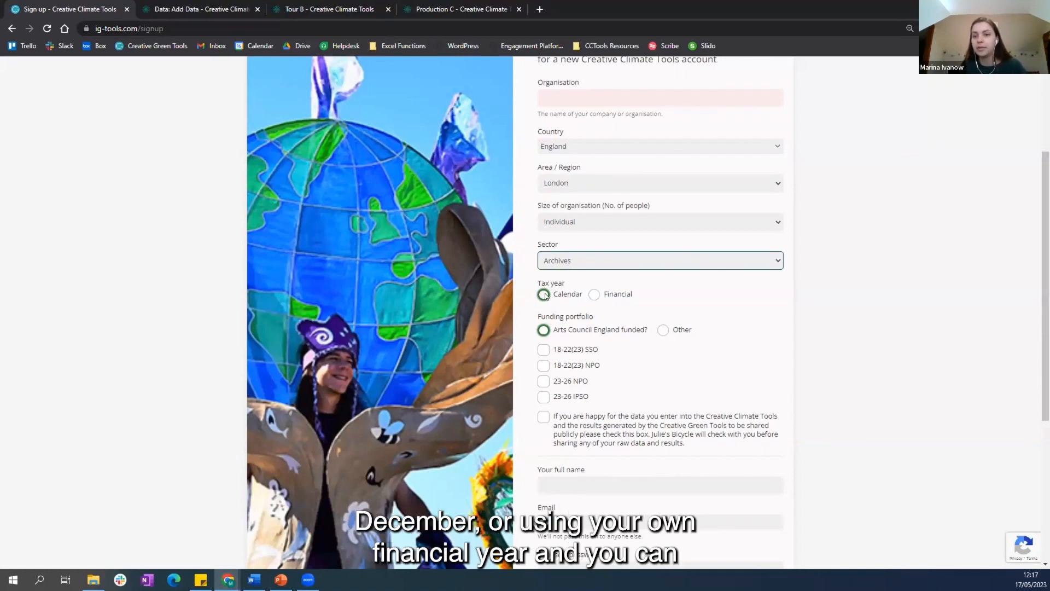
pyautogui.click(594, 295)
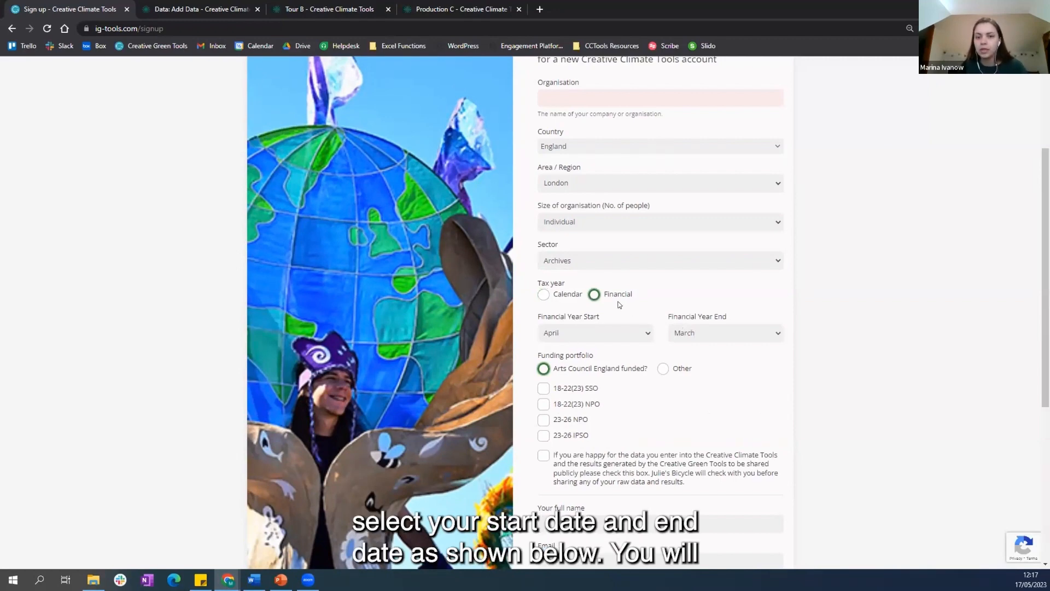
# Step: Review the funding portfolio options, contact fields and password fields on the sign-up form
pyautogui.scroll(-2, 619, 305)
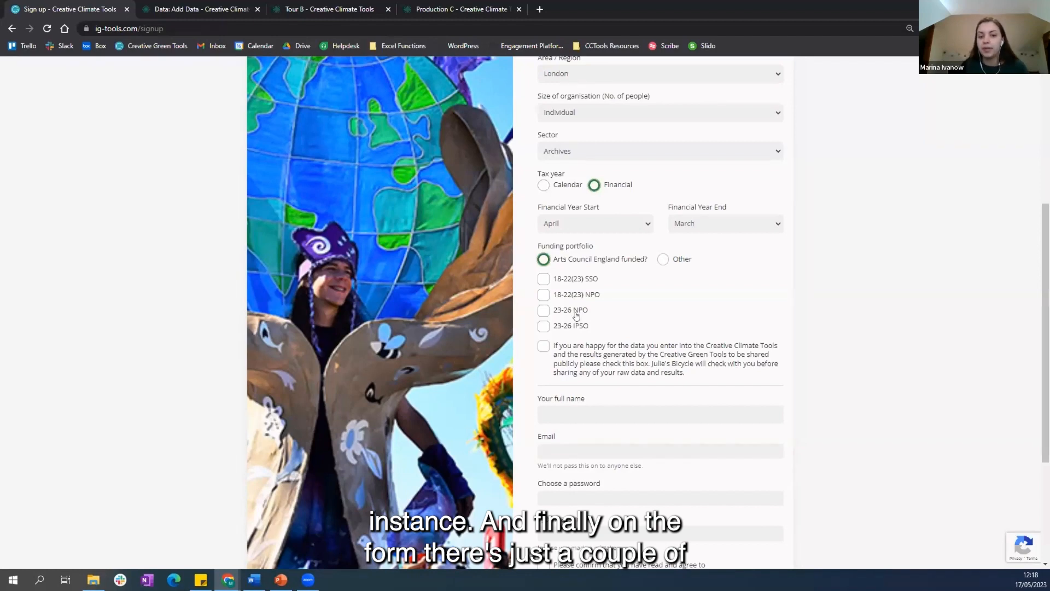
pyautogui.scroll(-1, 614, 320)
pyautogui.scroll(-3, 614, 320)
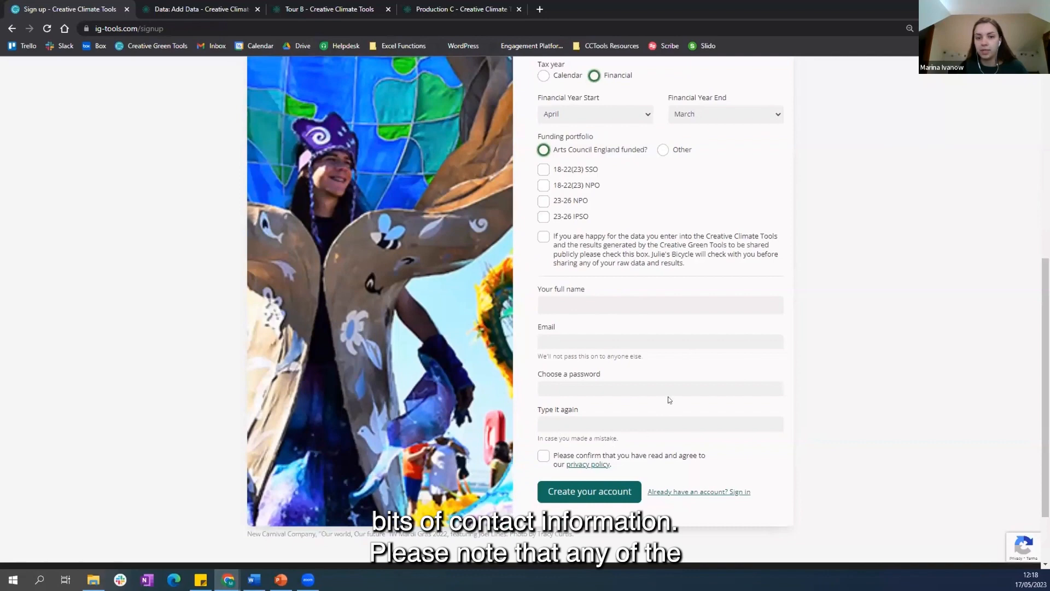
pyautogui.scroll(2, 614, 336)
pyautogui.scroll(6, 612, 356)
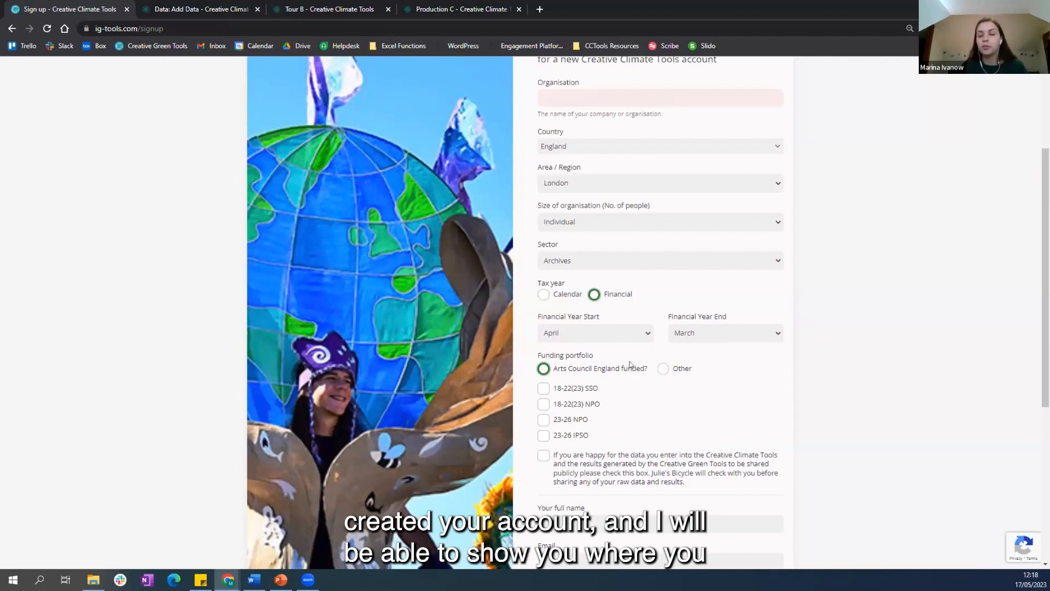
pyautogui.scroll(3, 597, 425)
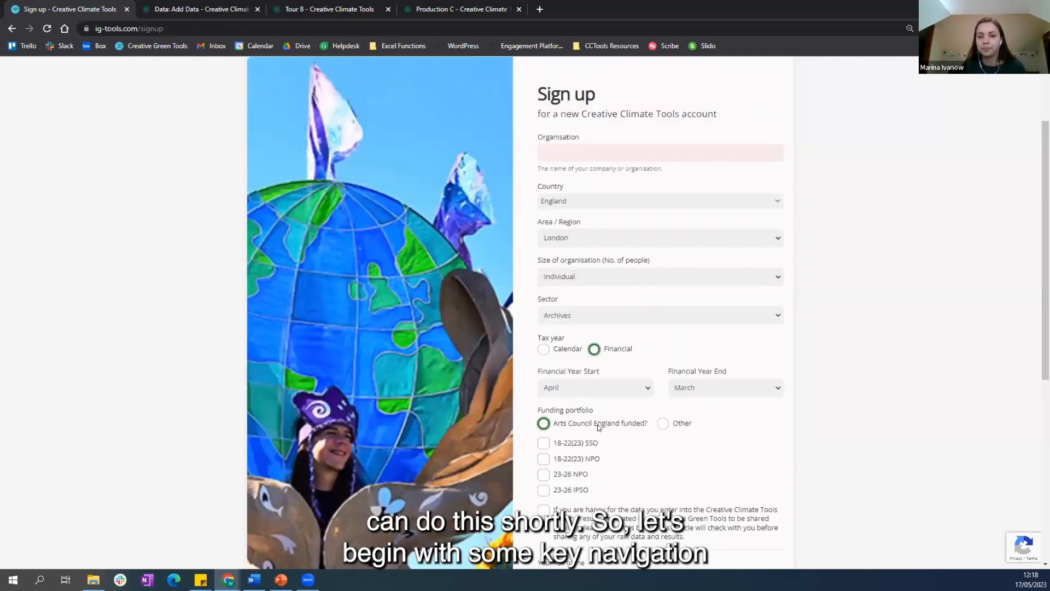
# Step: Switch to the signed-in test account and view its Results summary and Home overview
pyautogui.click(207, 4)
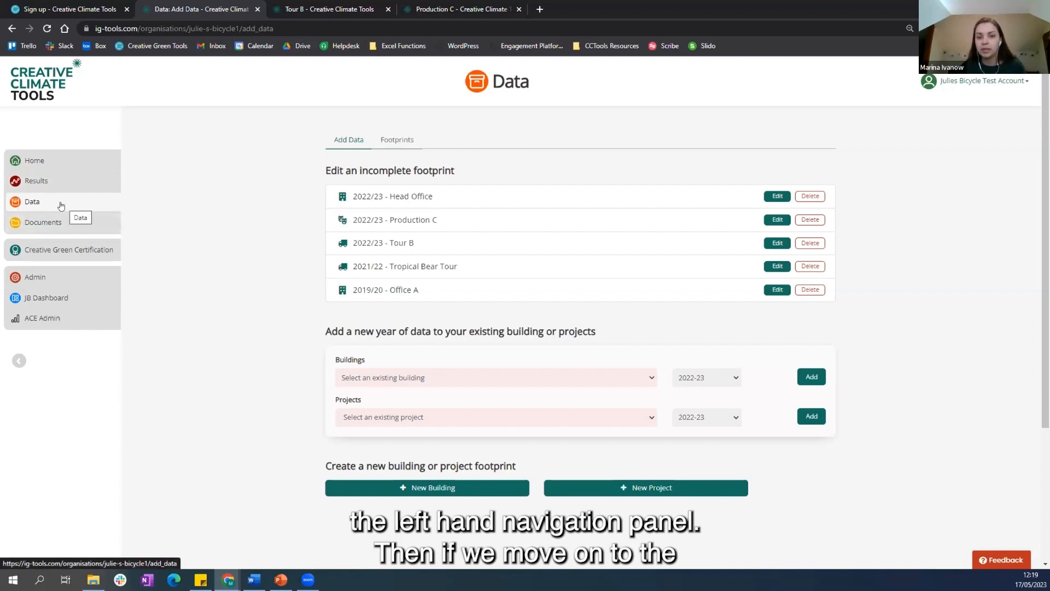
pyautogui.click(78, 183)
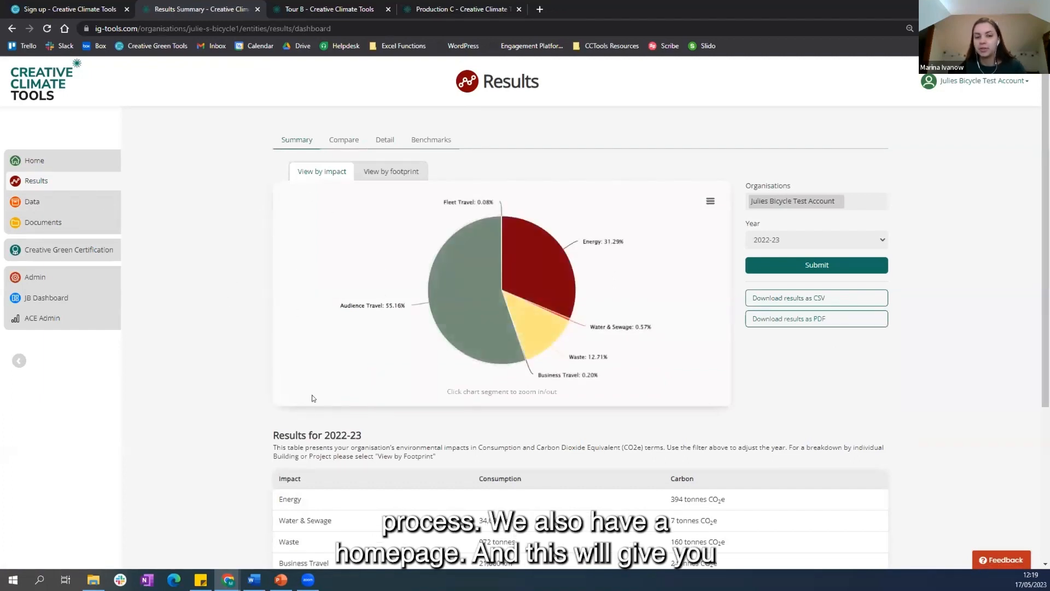
pyautogui.click(50, 162)
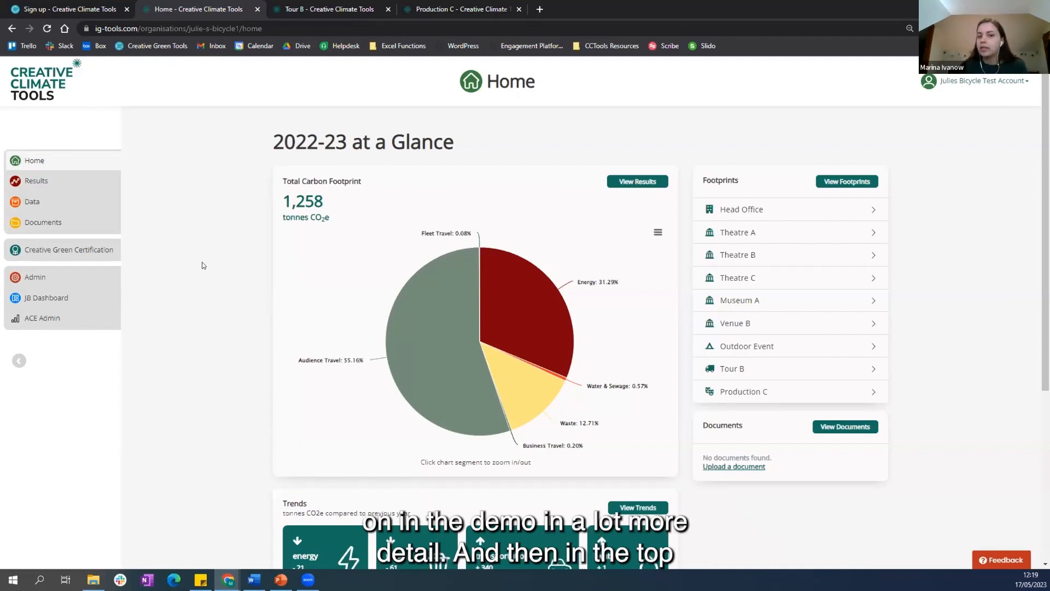
# Step: Open the account's organisation details and view the form for adding new users
pyautogui.click(941, 85)
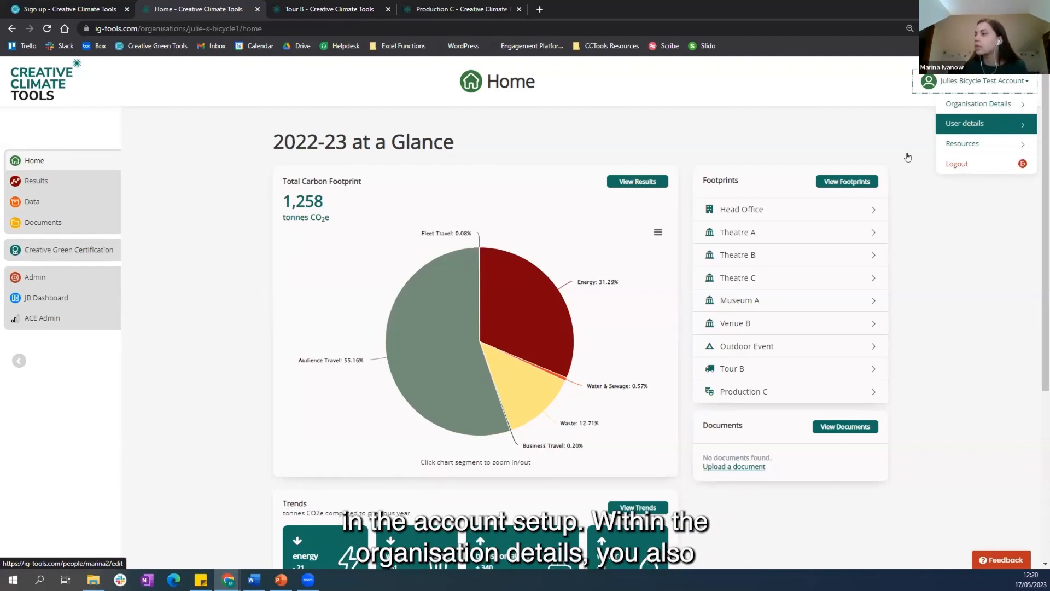
pyautogui.click(964, 103)
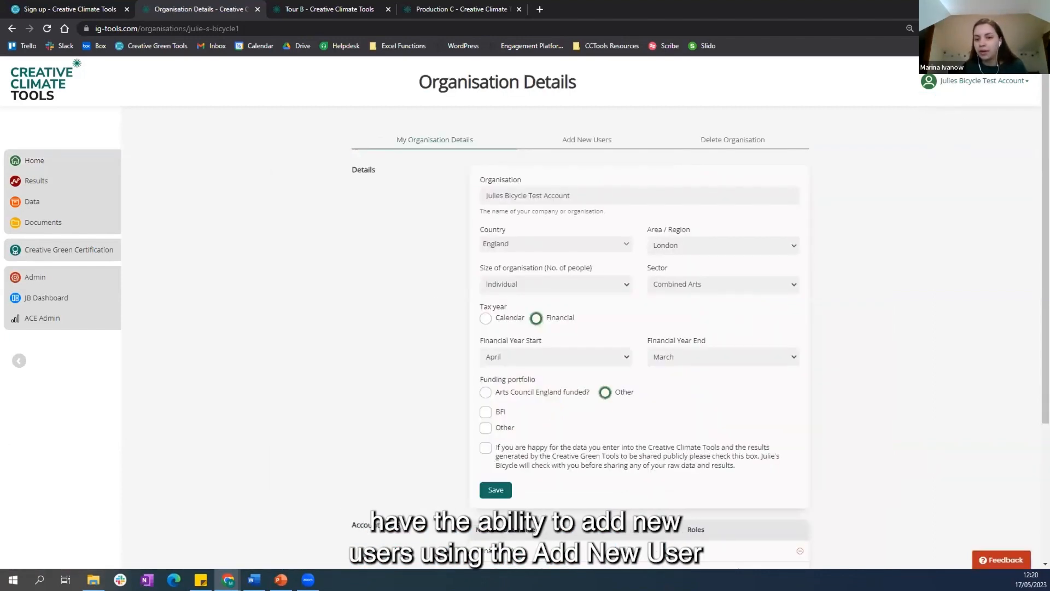
pyautogui.click(565, 138)
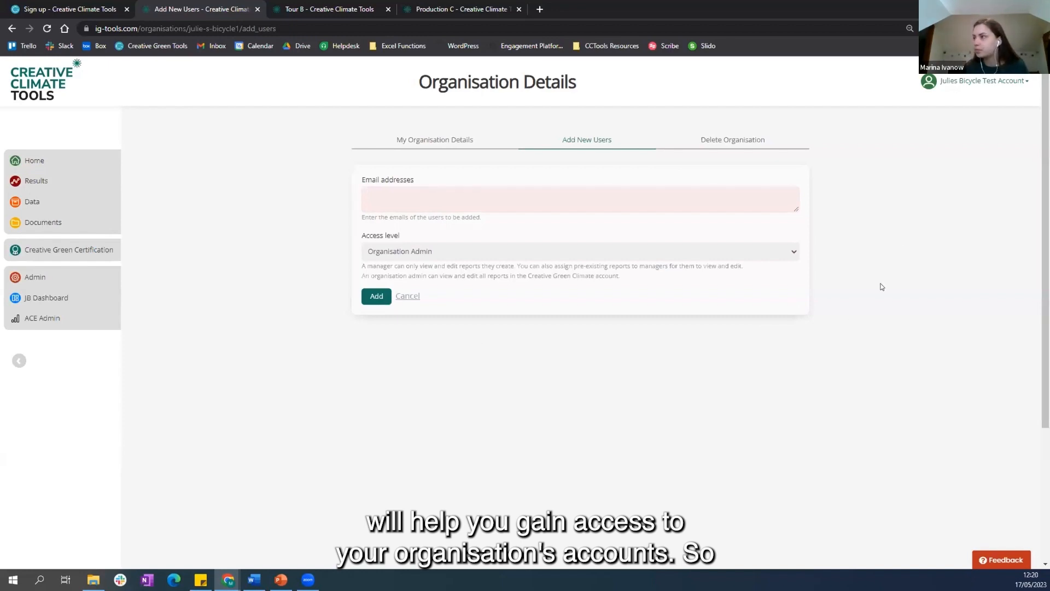
# Step: Open the account's Resources page and look through the available user guides
pyautogui.click(949, 86)
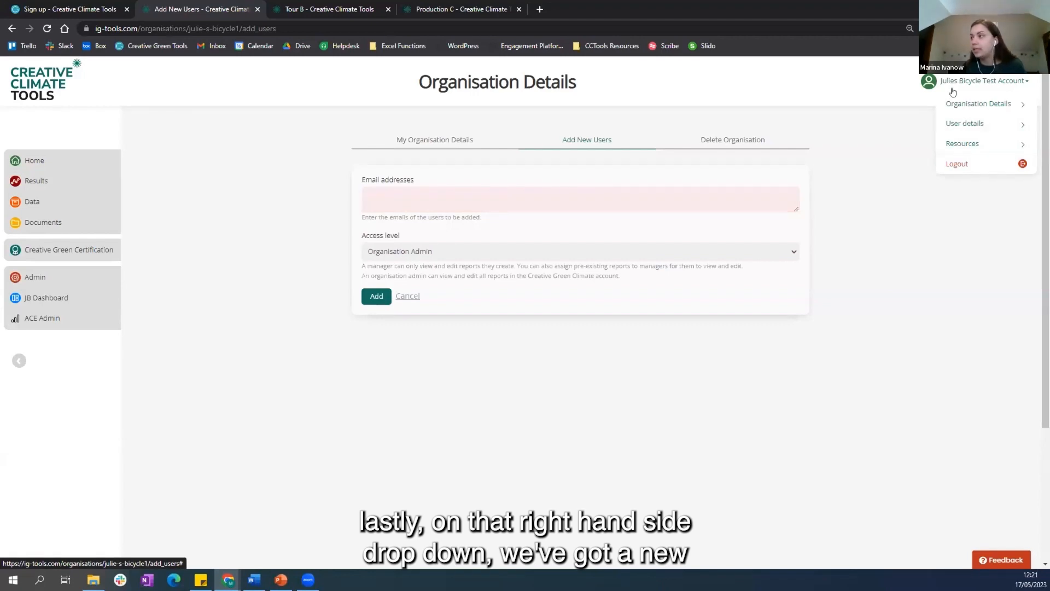
pyautogui.click(972, 146)
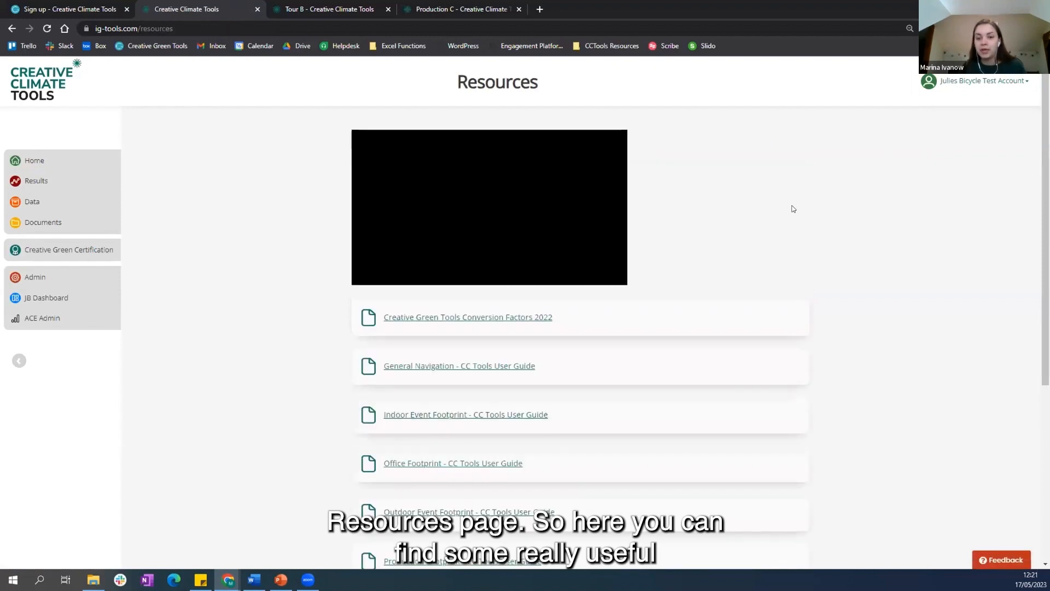
pyautogui.scroll(-2, 774, 241)
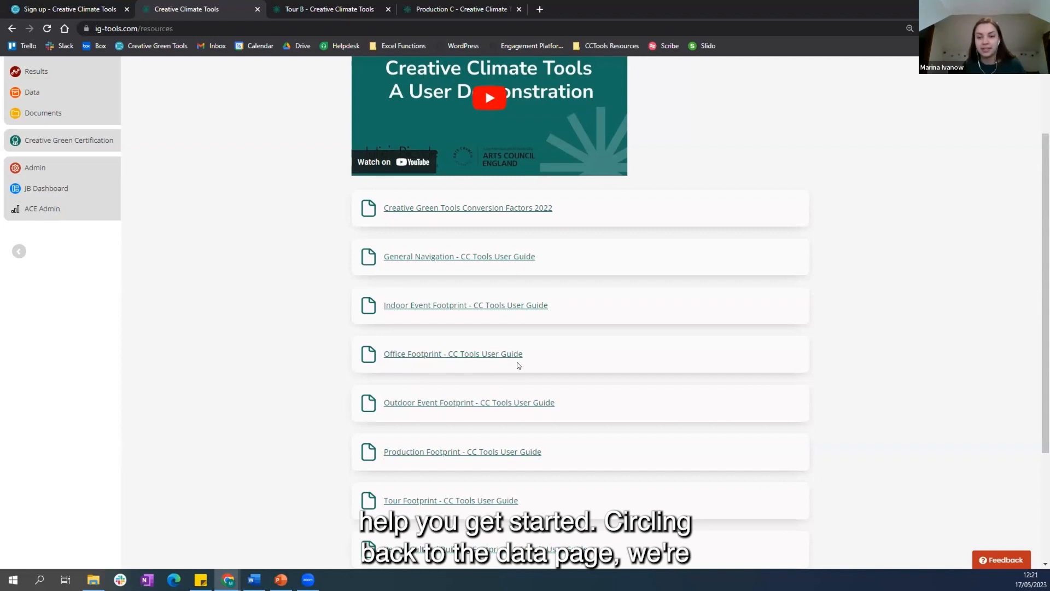
pyautogui.scroll(2, 518, 366)
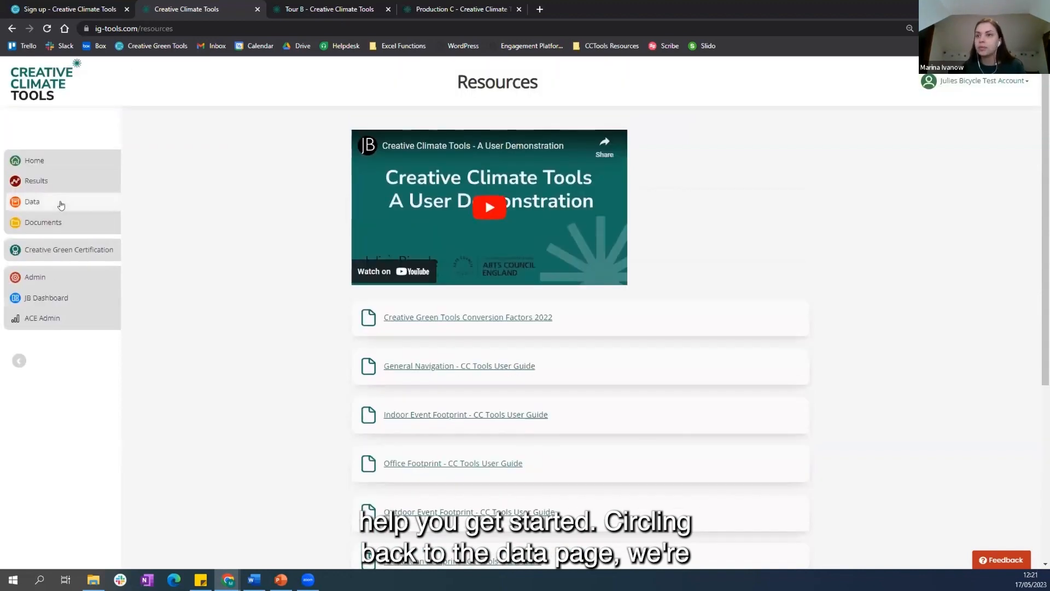
# Step: On the Data page, inspect which footprint types a new building offers, then close the form without saving
pyautogui.click(60, 205)
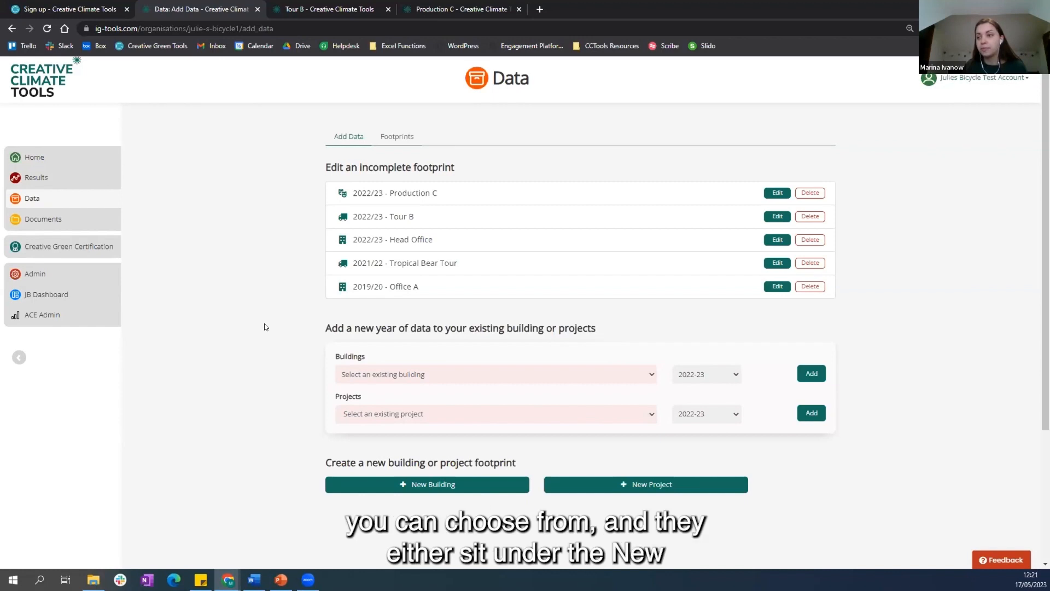
pyautogui.scroll(-1, 432, 416)
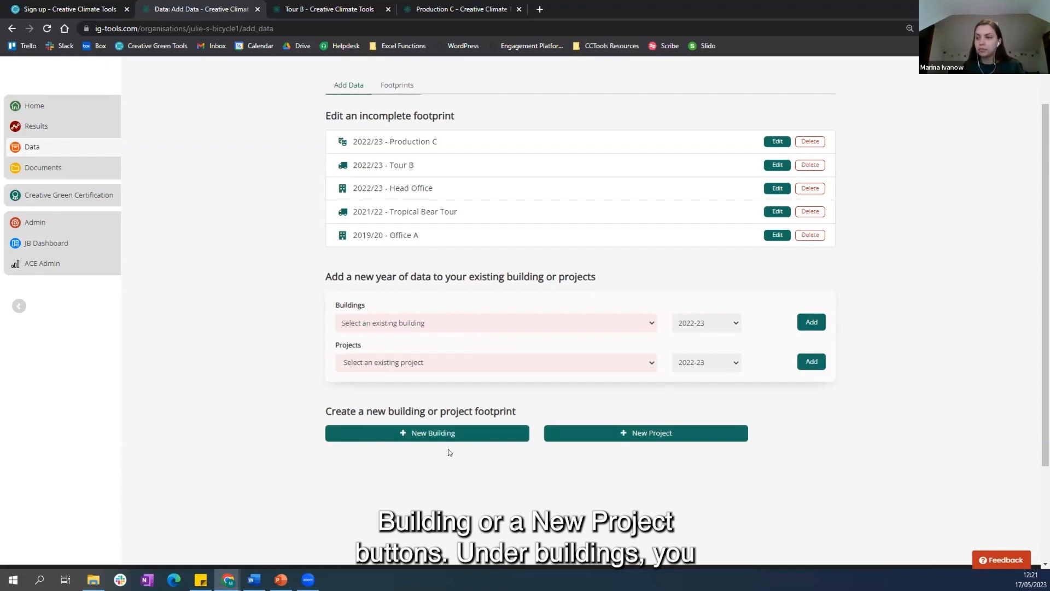
pyautogui.click(450, 428)
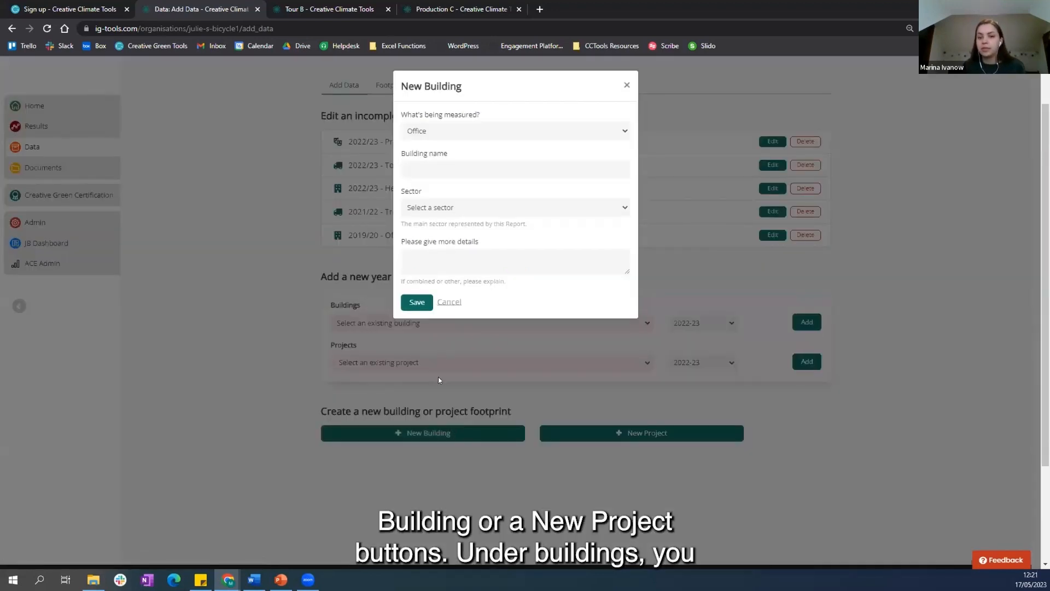
pyautogui.click(476, 134)
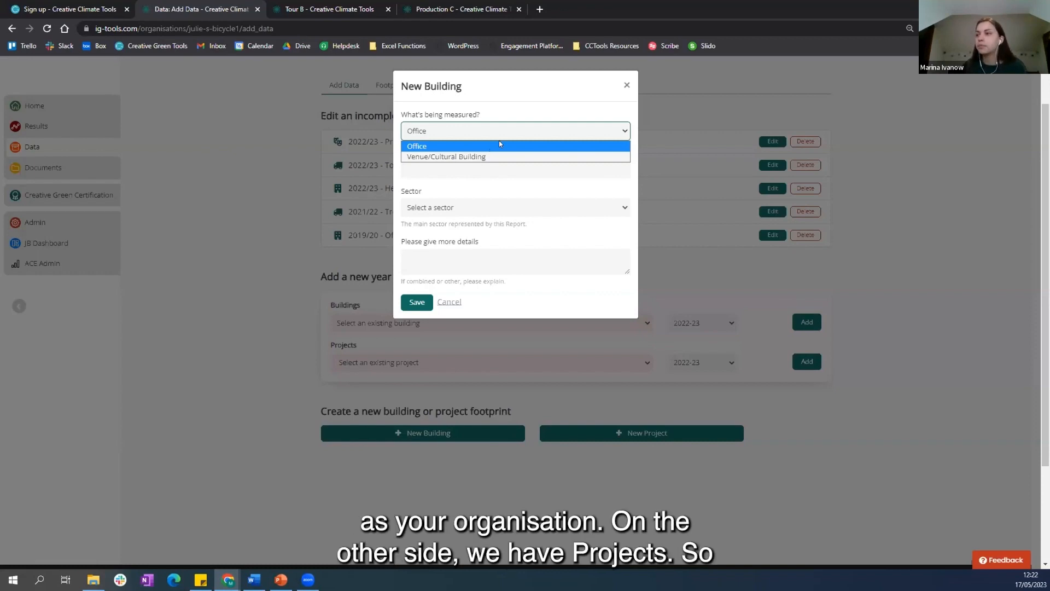
pyautogui.click(628, 86)
pyautogui.click(627, 86)
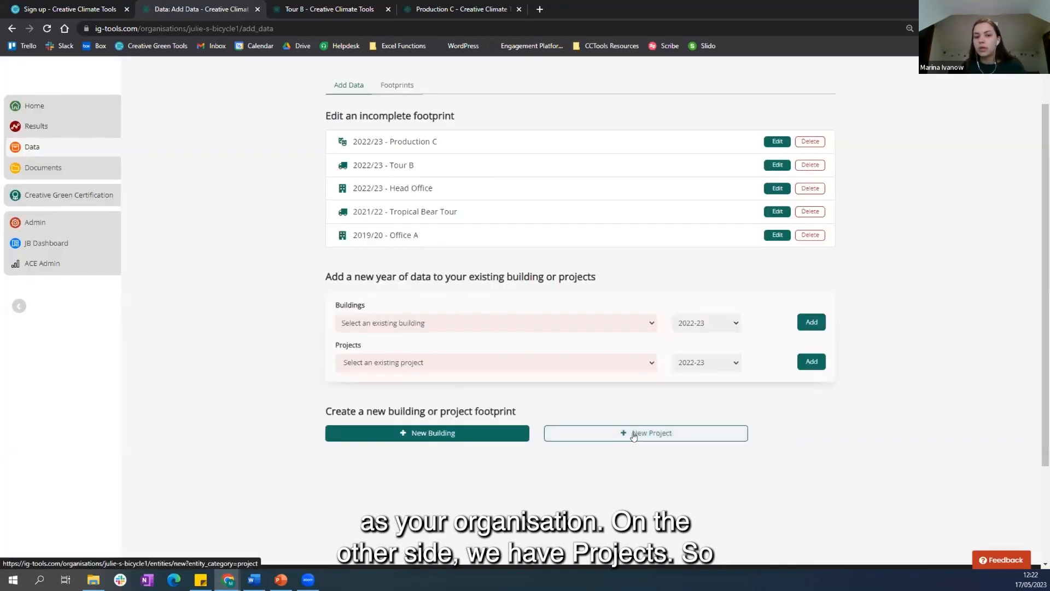
# Step: Inspect which footprint types a new project offers, then close the form without saving
pyautogui.click(634, 435)
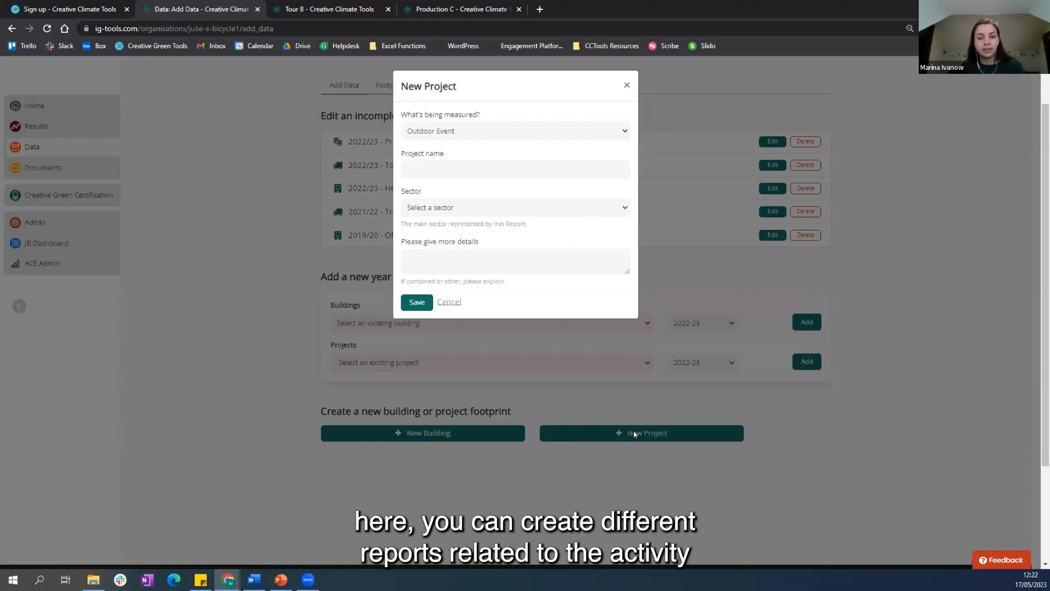
pyautogui.click(551, 135)
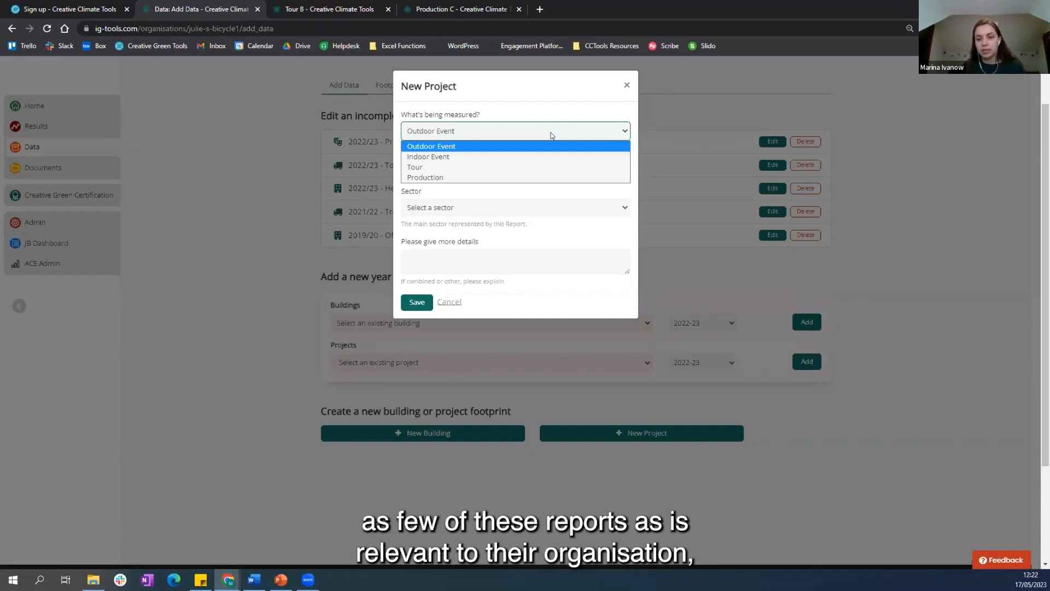
pyautogui.click(627, 85)
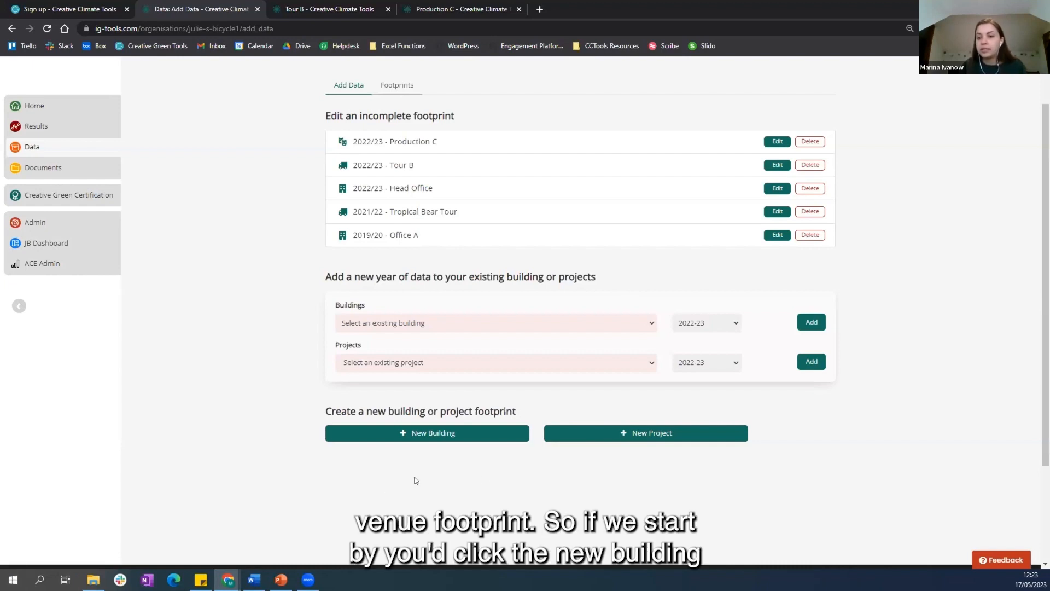
# Step: Create a new Venue/Cultural Building footprint named Venue C with the sector Archives
pyautogui.click(477, 431)
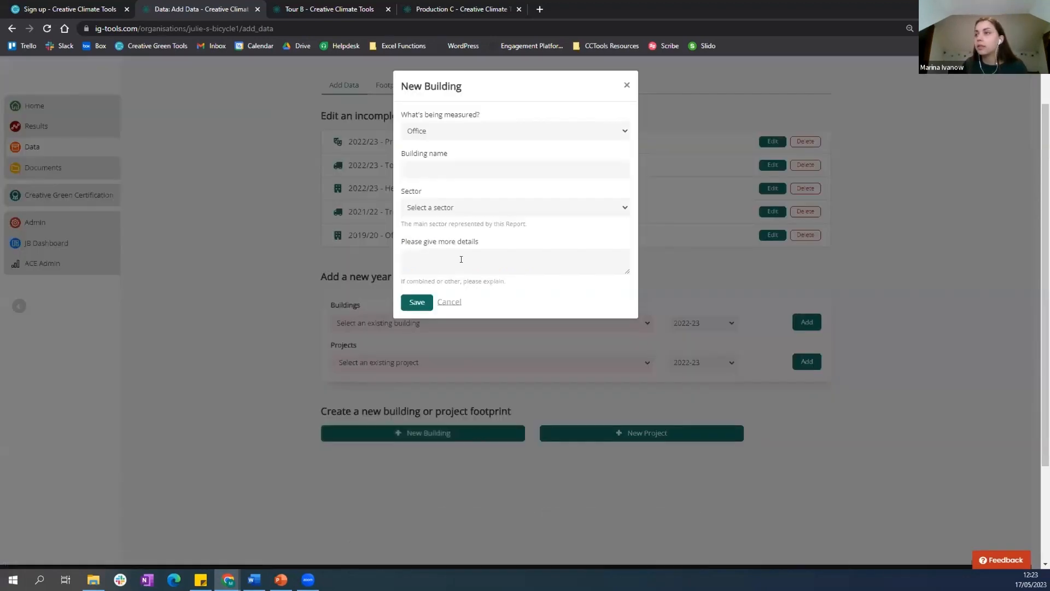
pyautogui.click(477, 130)
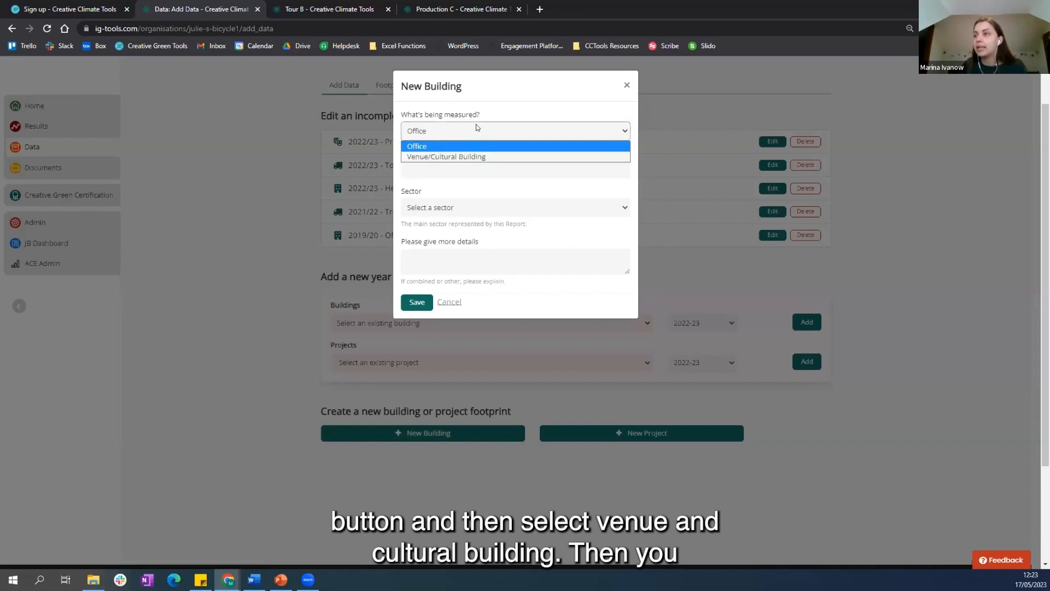
pyautogui.click(488, 156)
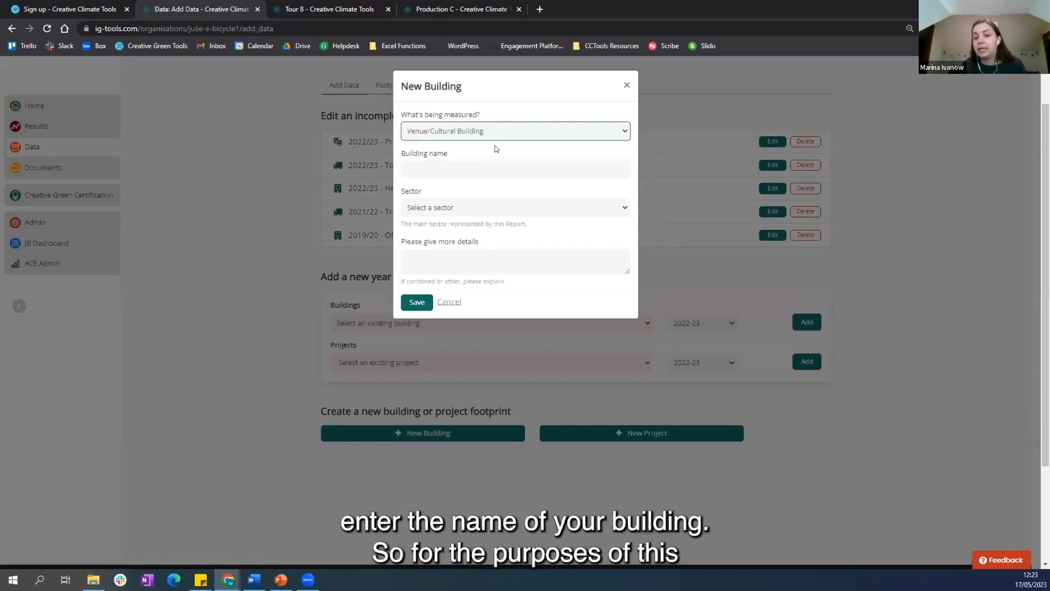
pyautogui.click(469, 167)
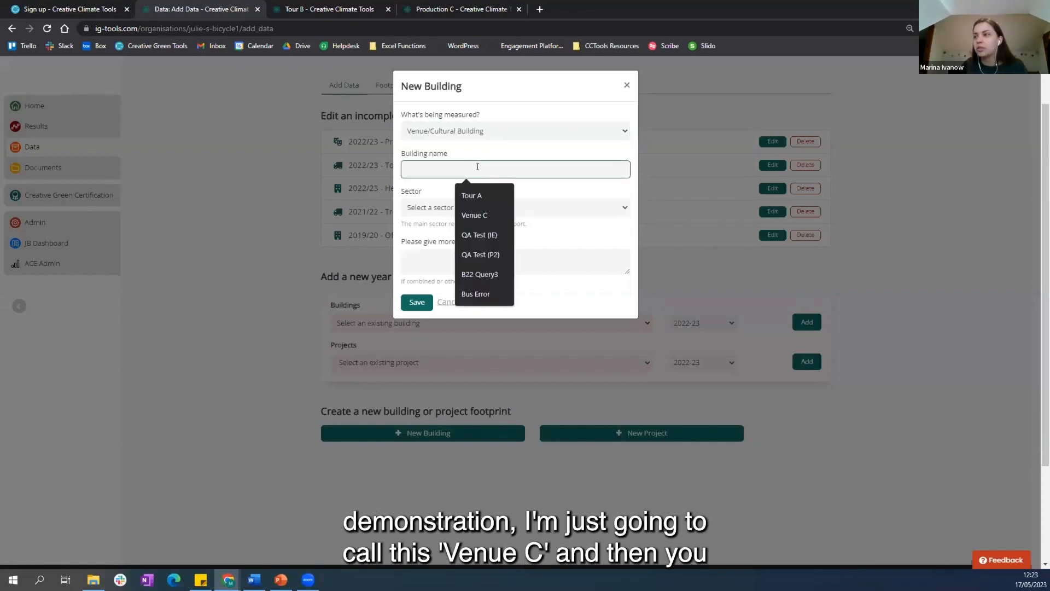
pyautogui.click(492, 215)
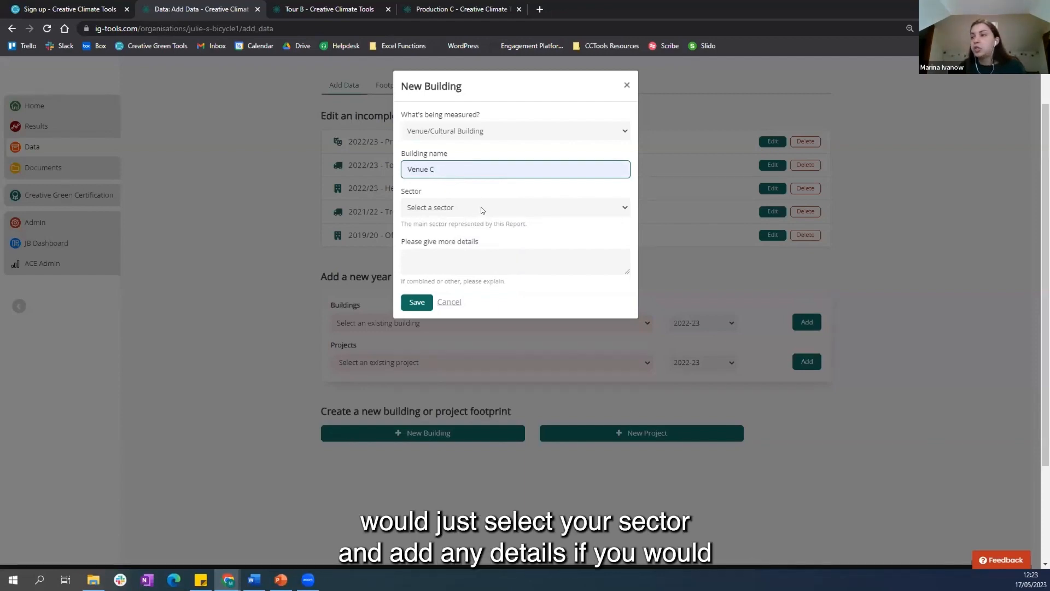
pyautogui.click(477, 208)
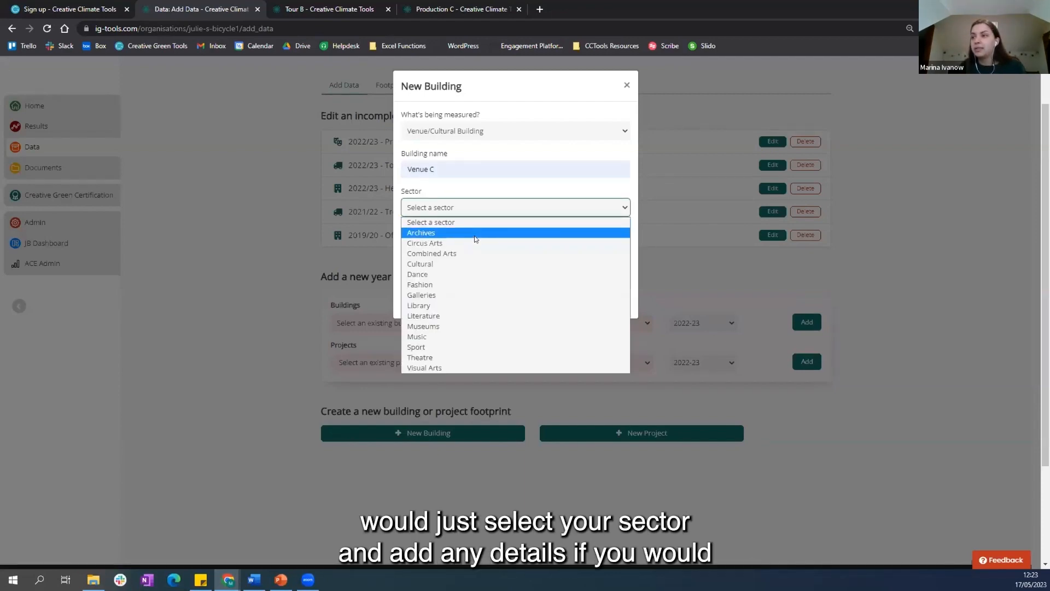
pyautogui.click(475, 235)
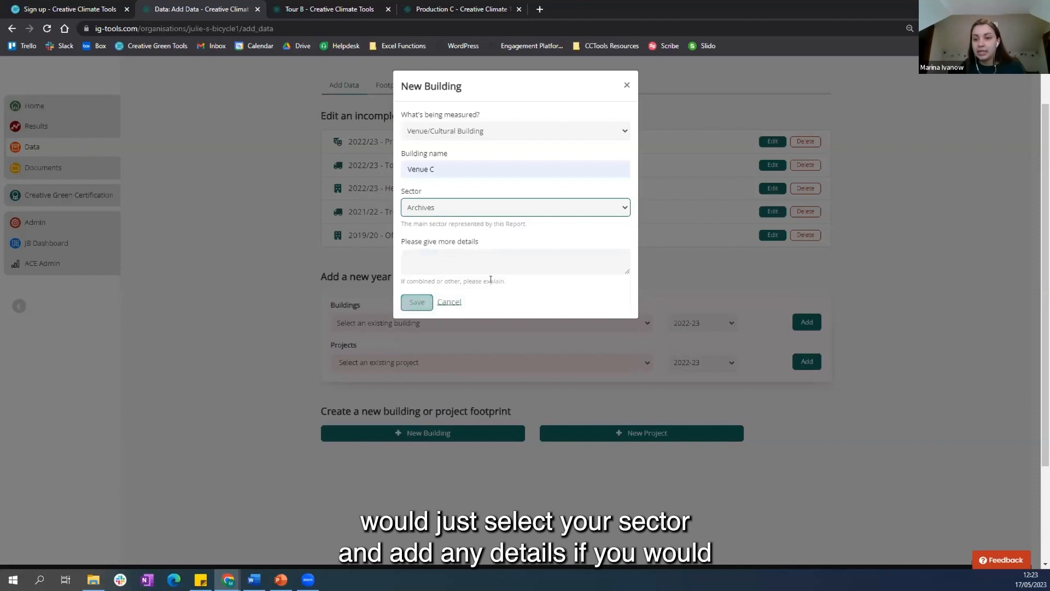
pyautogui.click(416, 303)
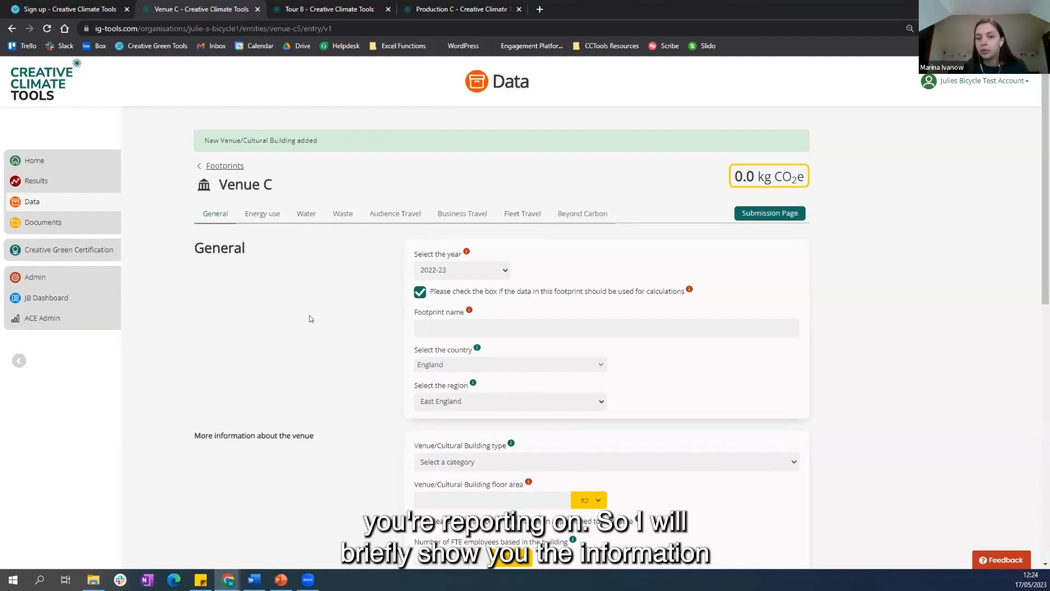
# Step: Check the reporting year choices in the General section of the Venue C footprint
pyautogui.scroll(-1, 309, 319)
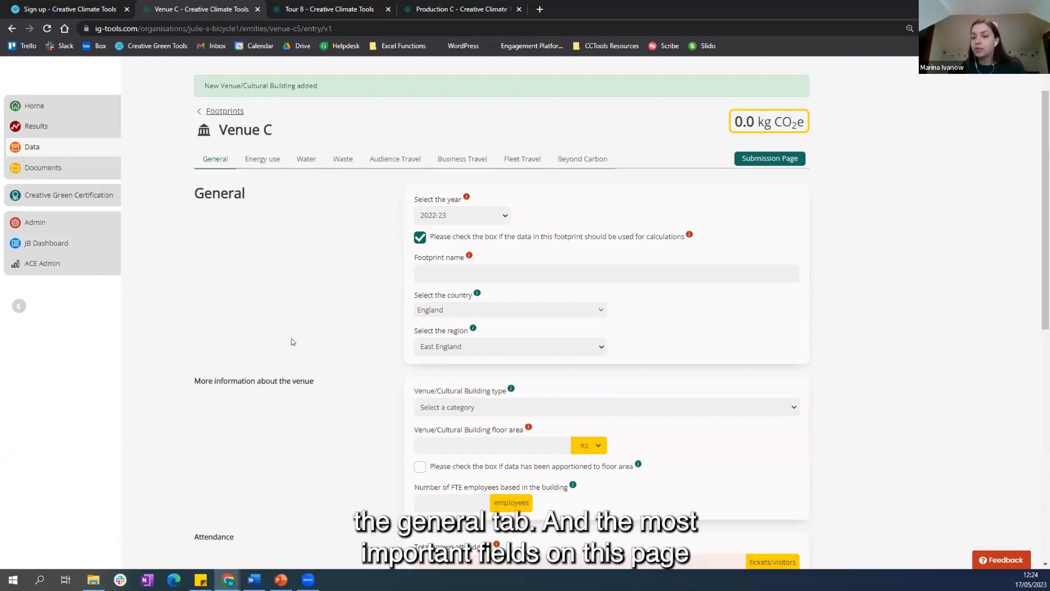
pyautogui.click(501, 222)
pyautogui.click(501, 221)
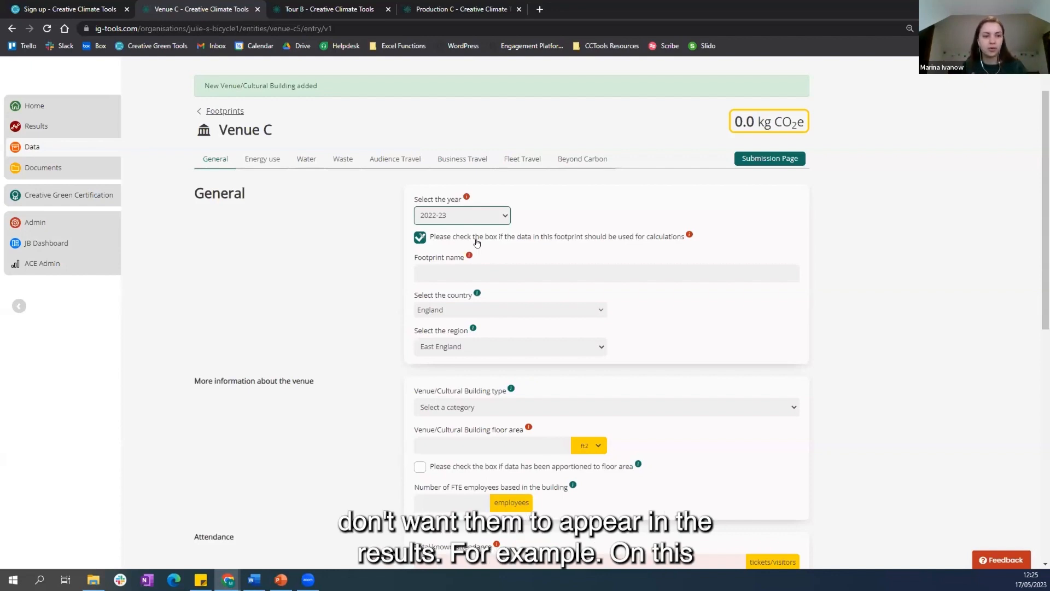
# Step: Enter a total known attendance of 30000 tickets/visitors in the General section of the Venue C footprint
pyautogui.click(259, 329)
pyautogui.scroll(-2, 368, 320)
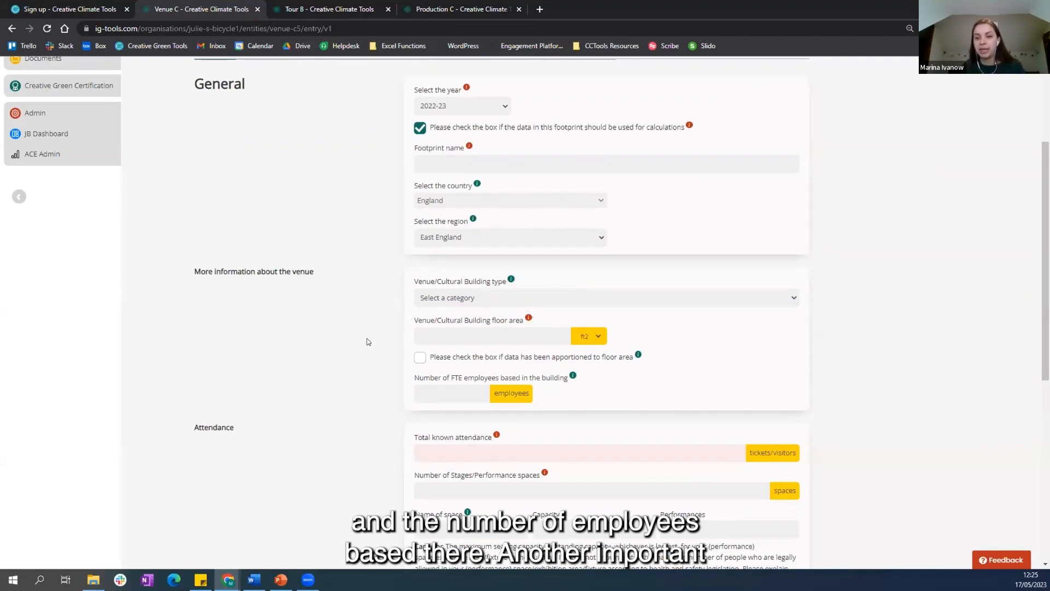
pyautogui.scroll(-3, 366, 341)
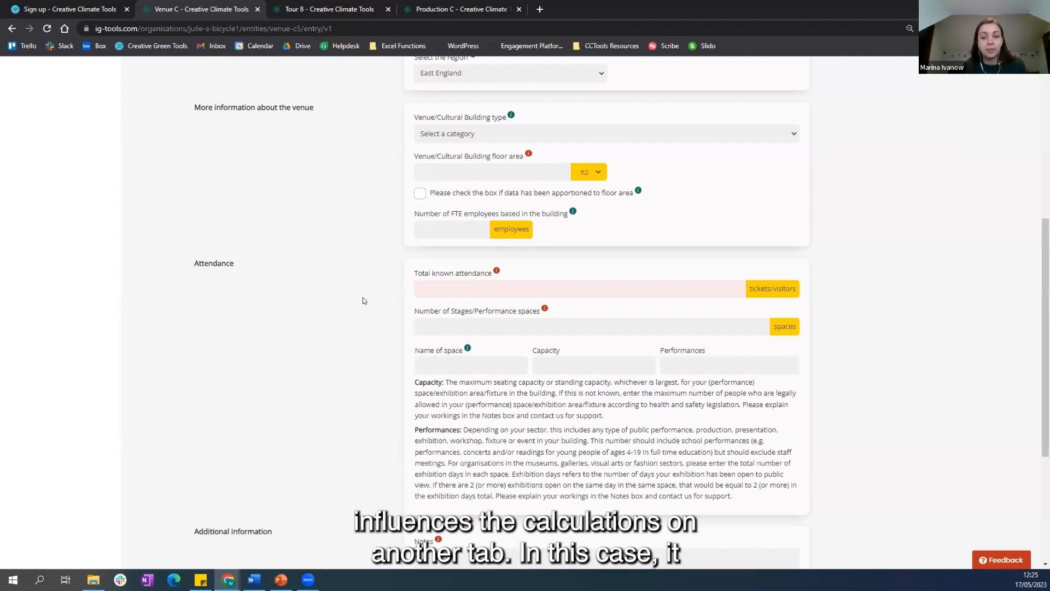
pyautogui.scroll(6, 365, 300)
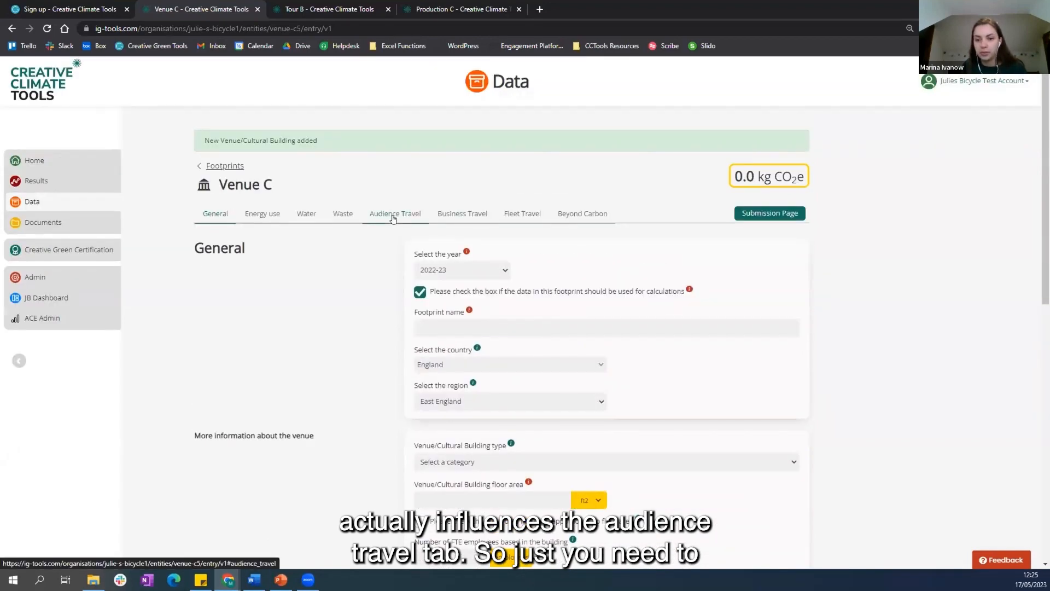
pyautogui.scroll(-3, 362, 348)
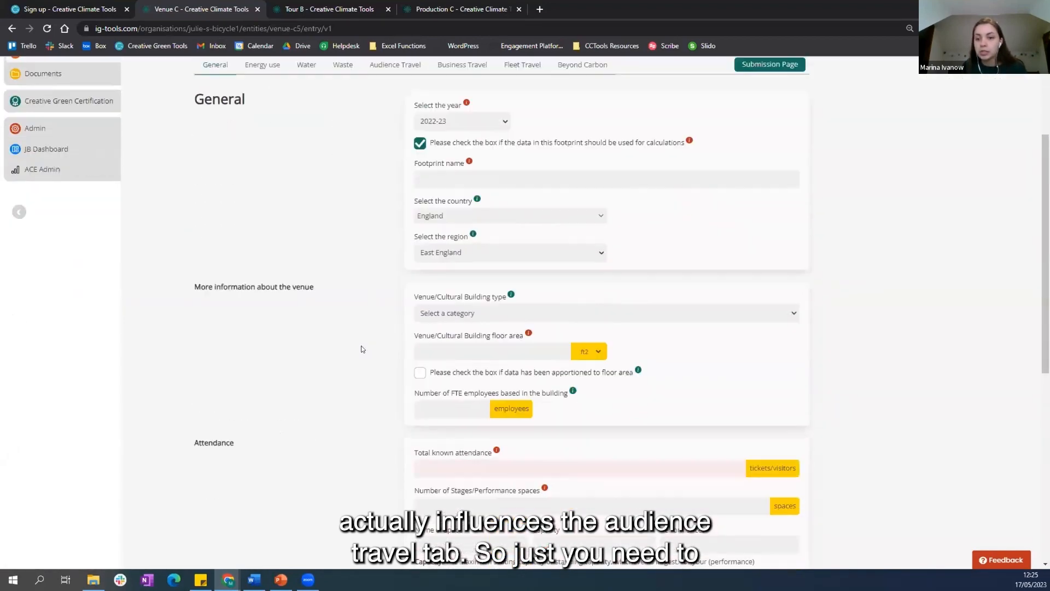
pyautogui.scroll(-3, 361, 349)
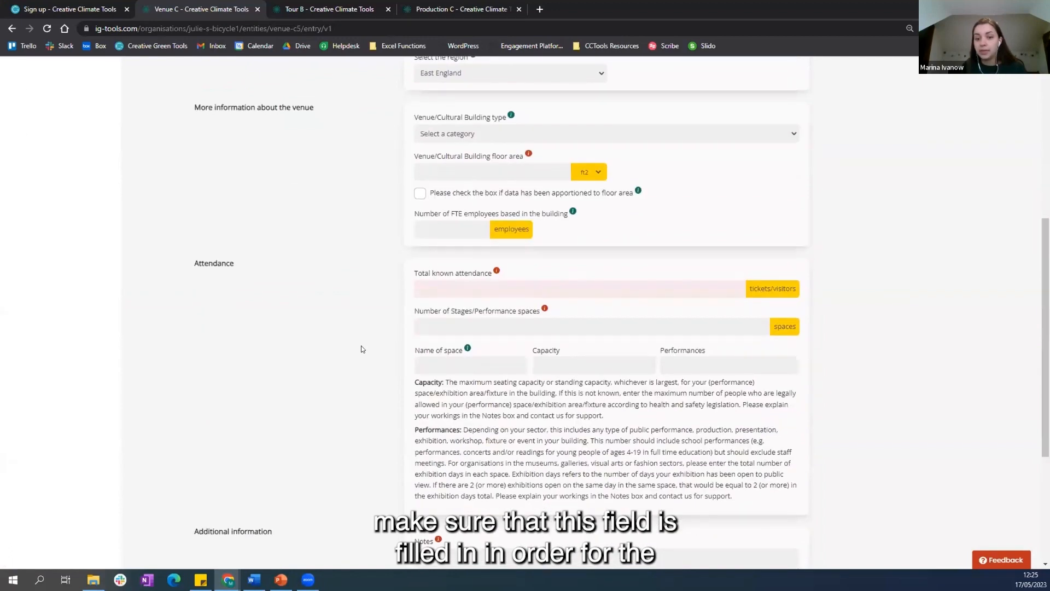
pyautogui.click(437, 286)
pyautogui.write('30000')
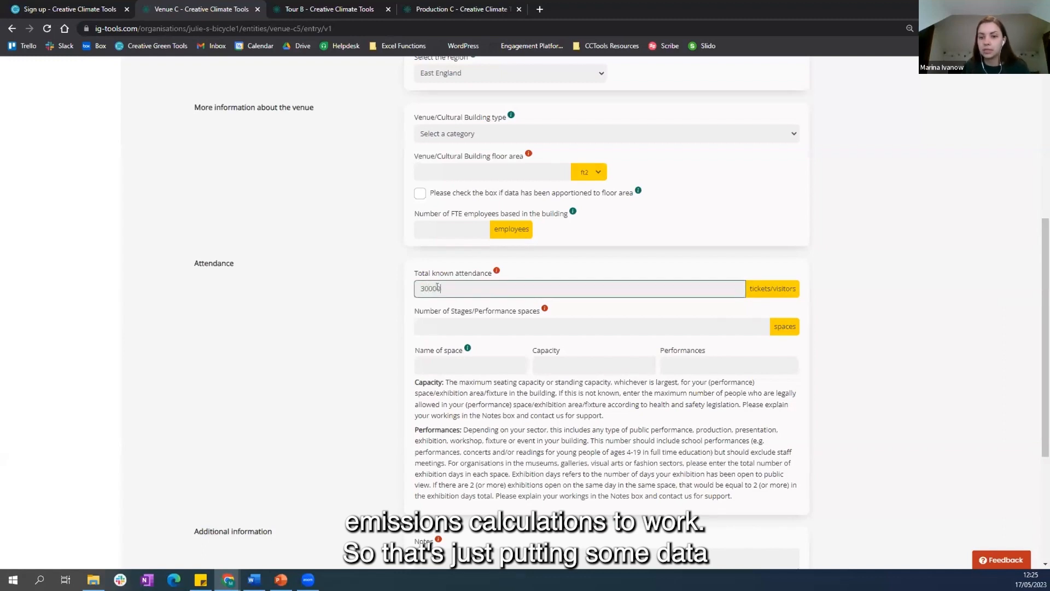
pyautogui.click(316, 344)
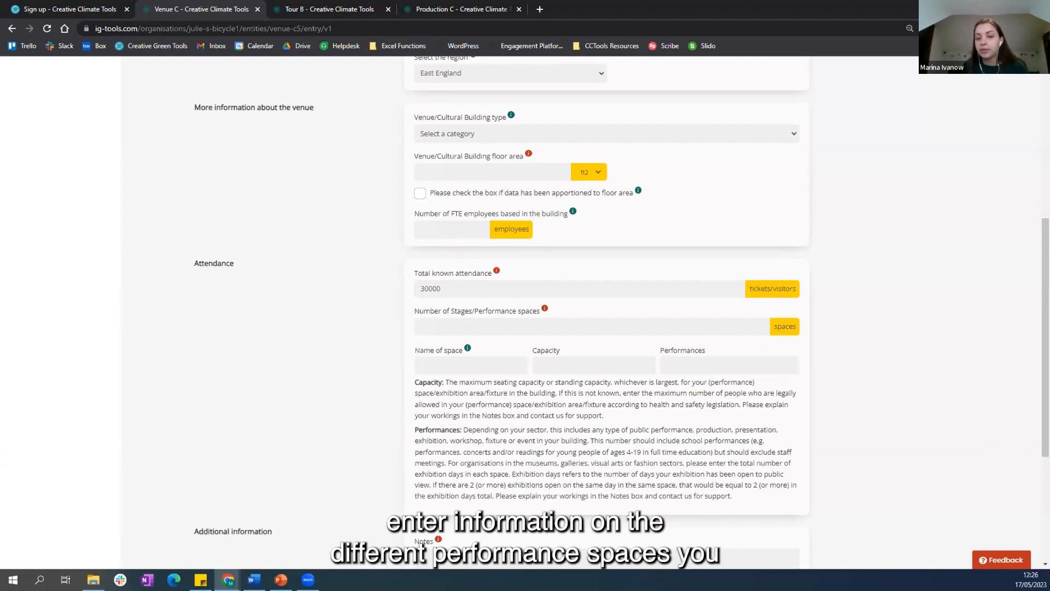
# Step: Set the number of stages/performance spaces to 2 in the Attendance details
pyautogui.click(435, 324)
pyautogui.write('2')
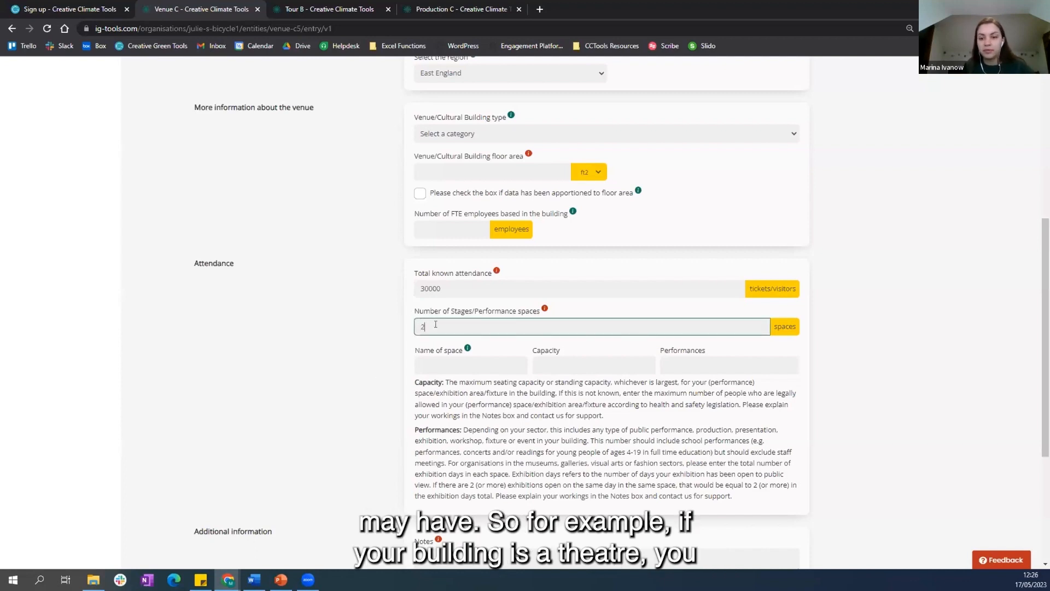
pyautogui.click(372, 353)
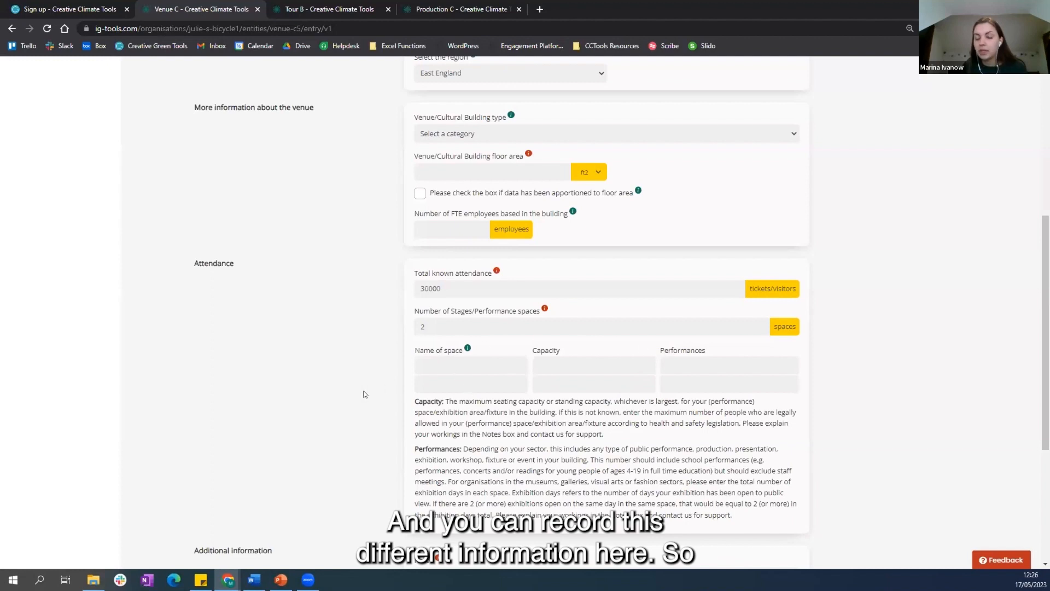
# Step: Review Venue C's Energy use section, including the help text on the energy fields, homeworking hours, custom emissions and notes
pyautogui.scroll(-1, 291, 418)
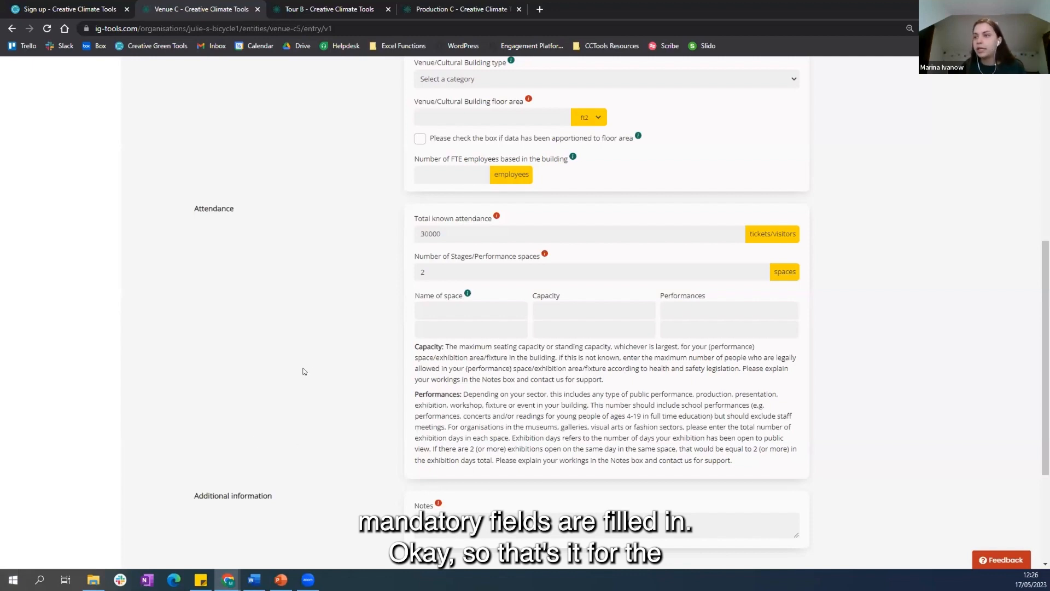
pyautogui.scroll(1, 307, 379)
pyautogui.scroll(6, 307, 384)
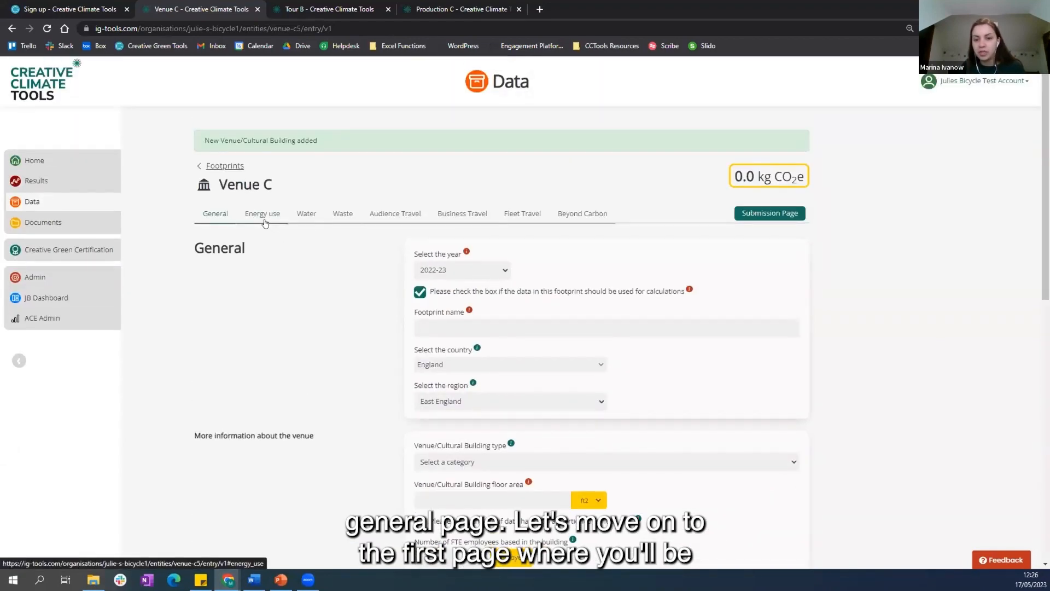
pyautogui.click(263, 215)
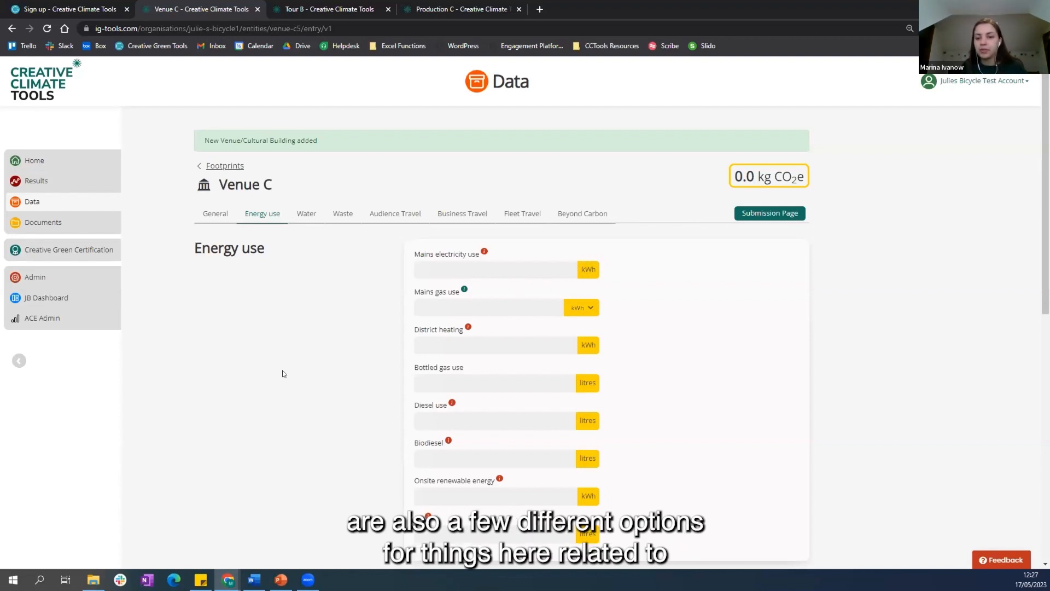
pyautogui.scroll(-1, 320, 367)
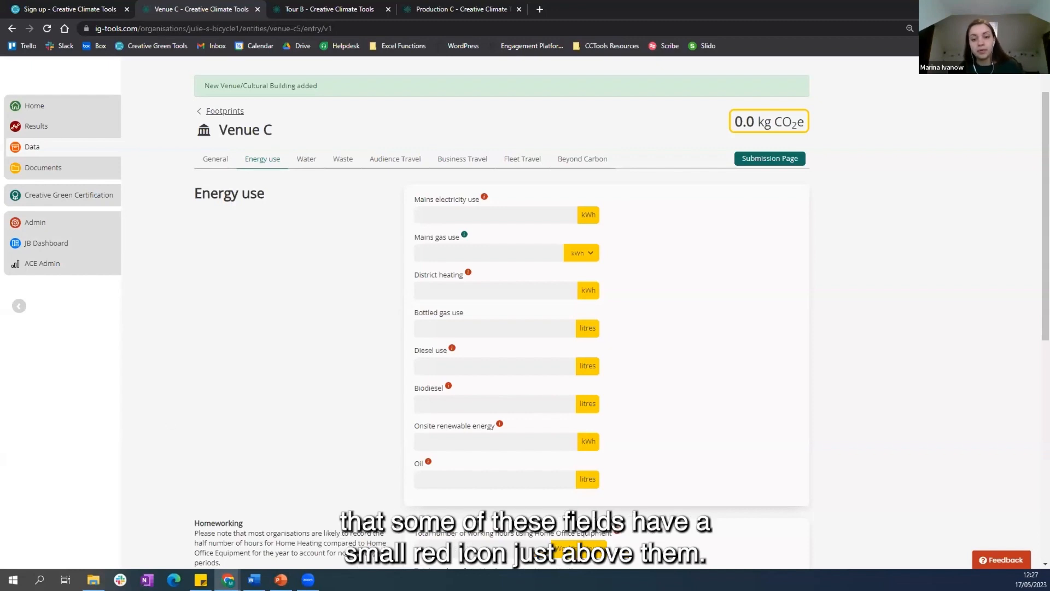
pyautogui.moveTo(485, 196)
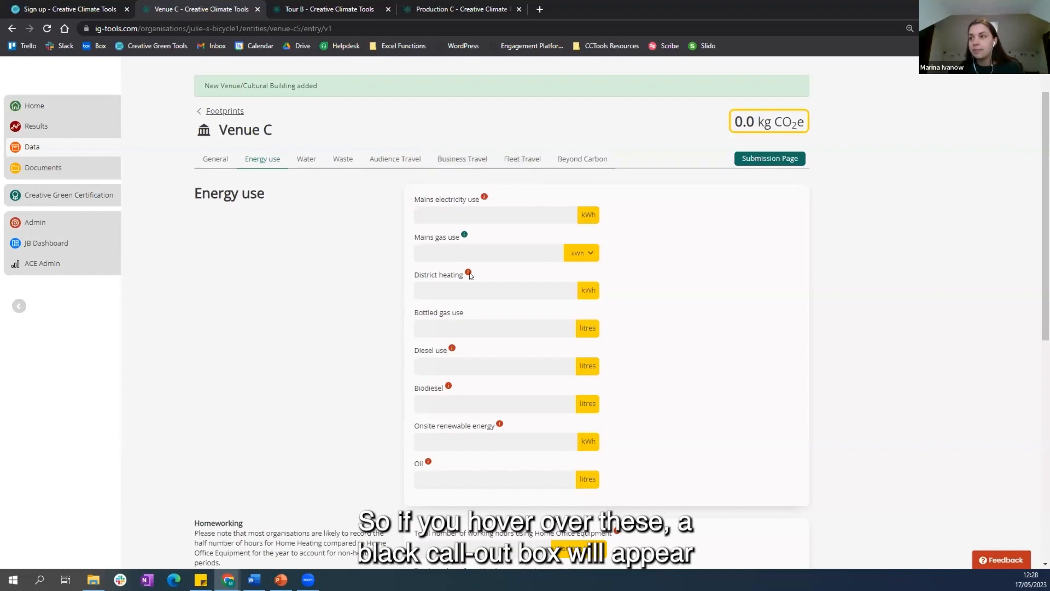
pyautogui.moveTo(468, 275)
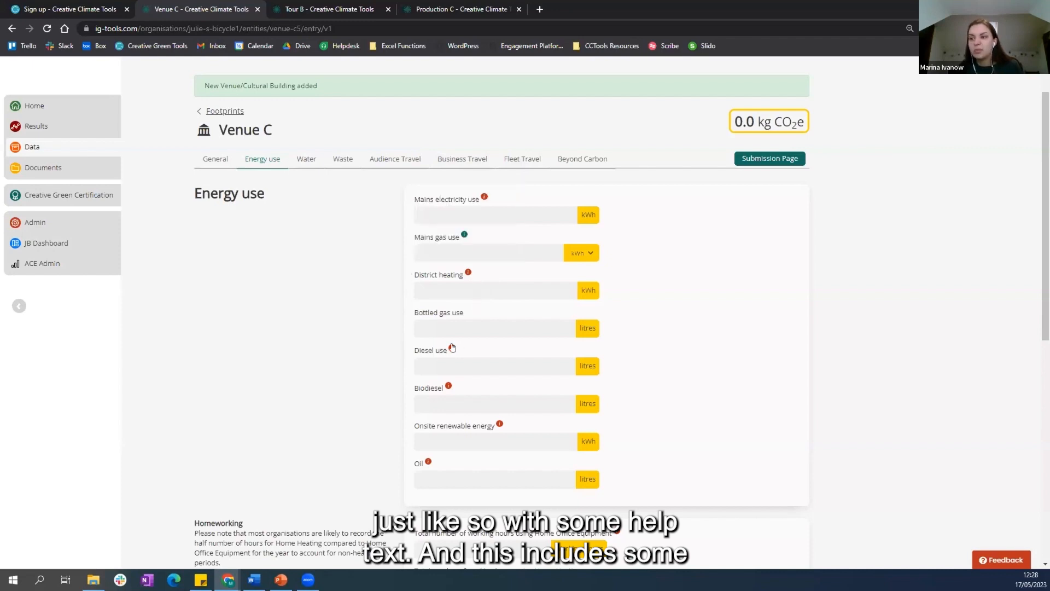
pyautogui.moveTo(452, 347)
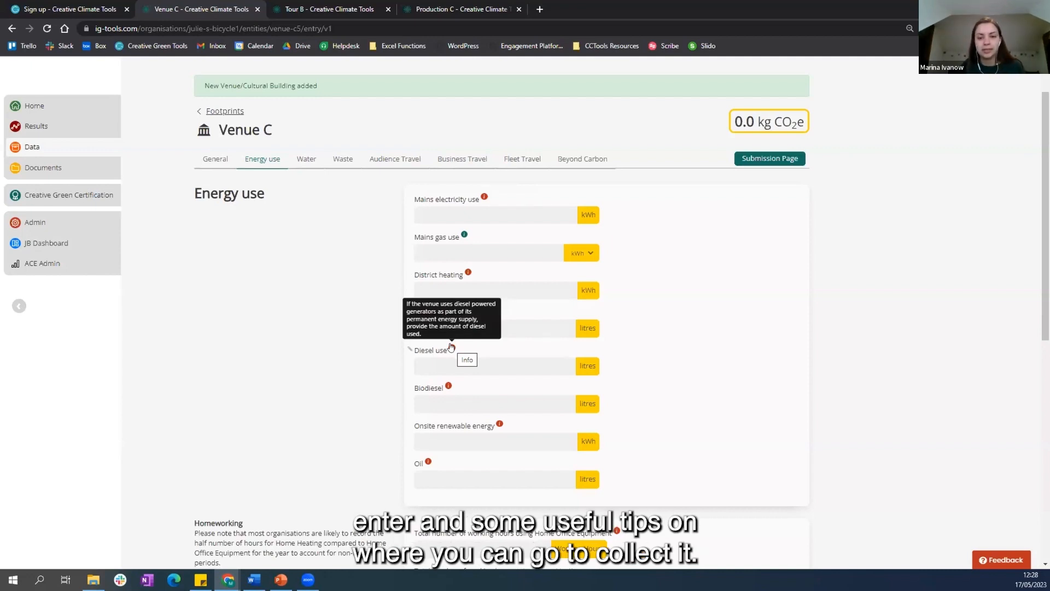
pyautogui.scroll(-1, 264, 319)
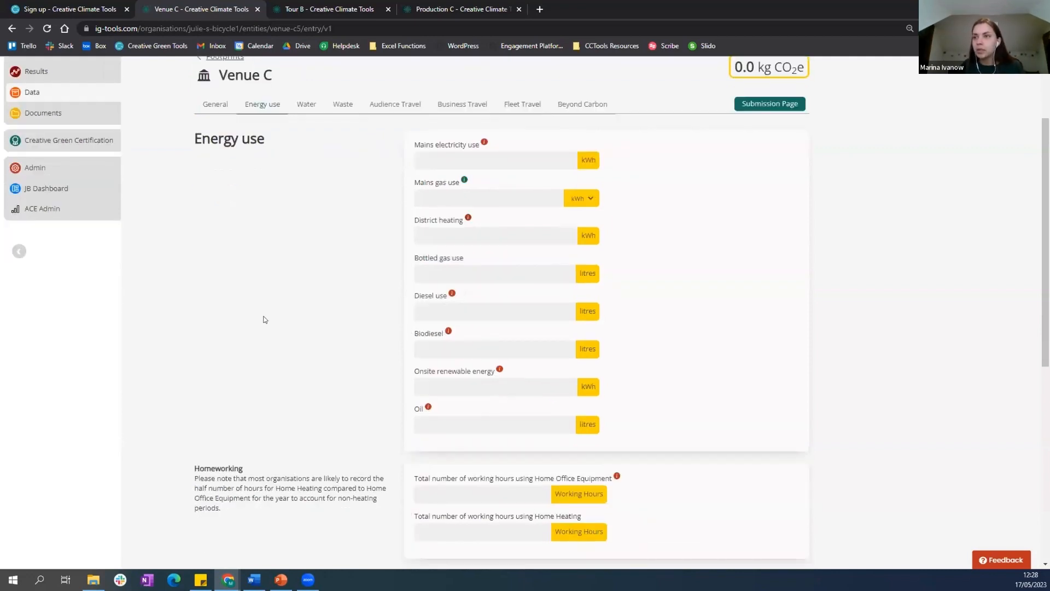
pyautogui.scroll(-5, 264, 320)
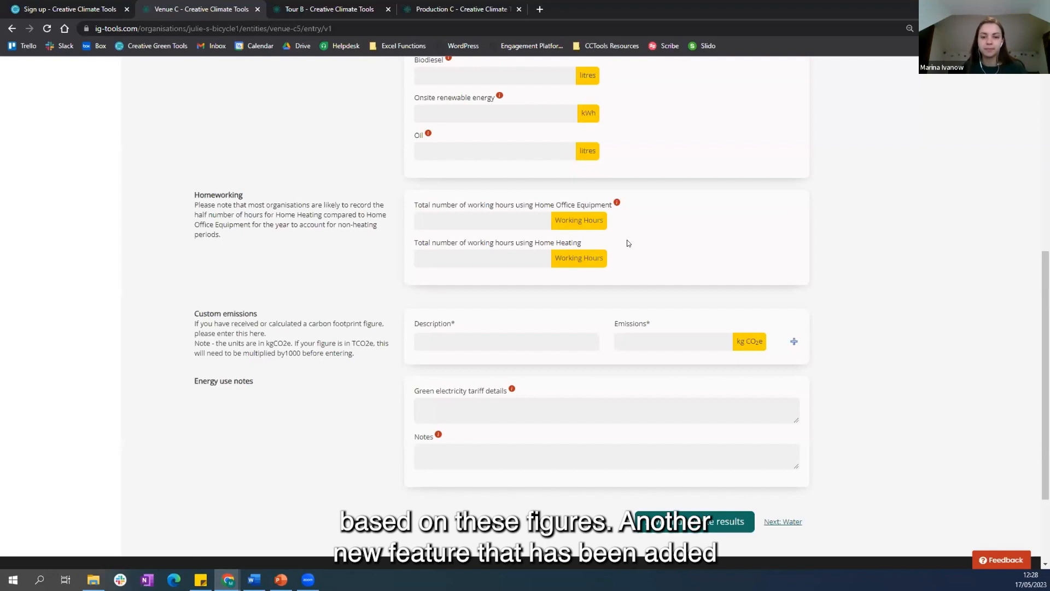
pyautogui.scroll(-1, 381, 279)
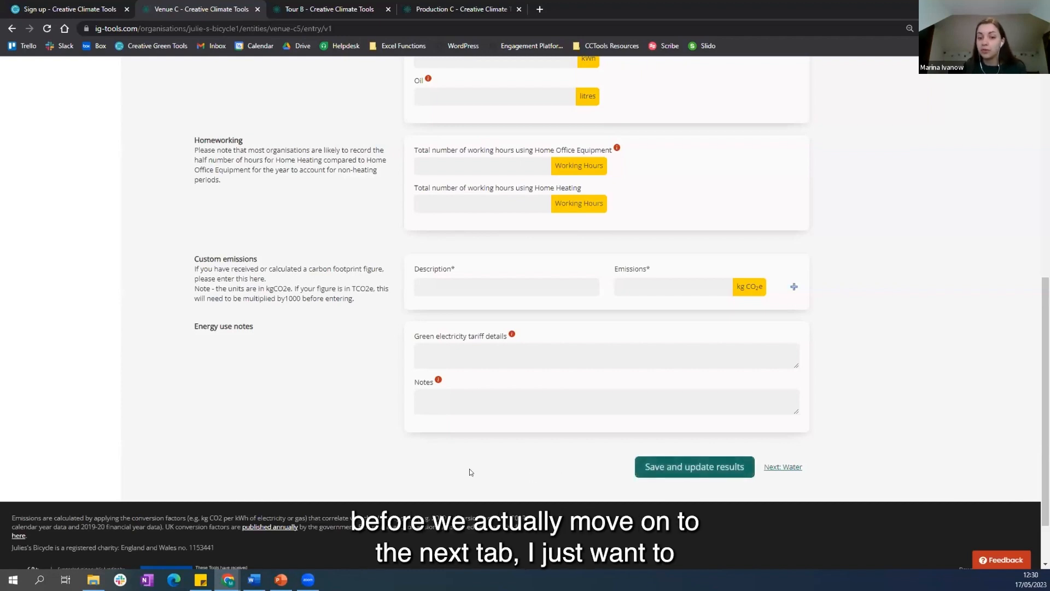
# Step: Enter 20000 kWh of mains electricity use for Venue C, then save and update the results
pyautogui.scroll(5, 469, 472)
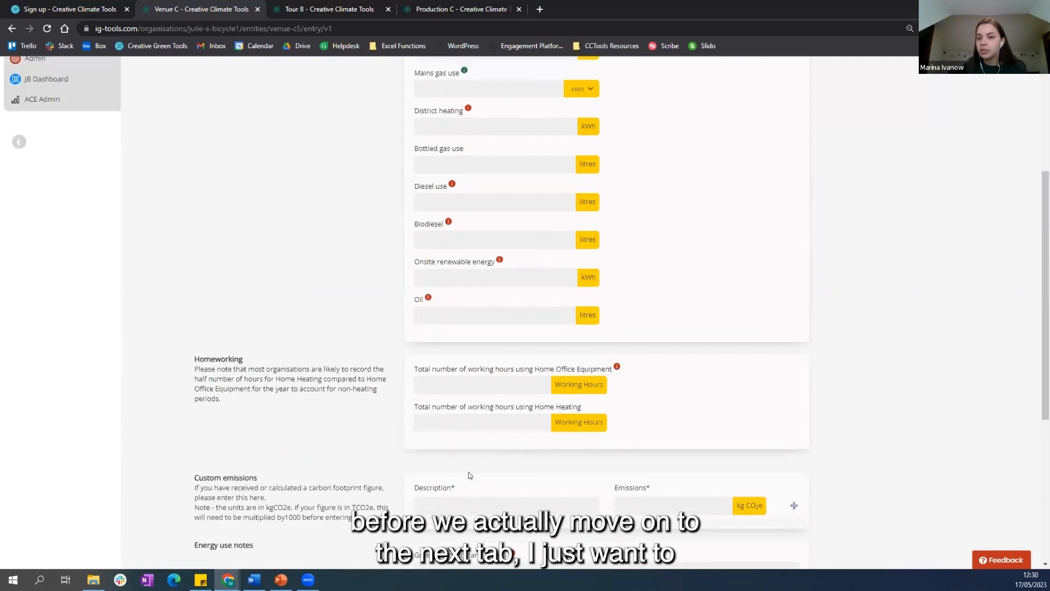
pyautogui.scroll(3, 470, 475)
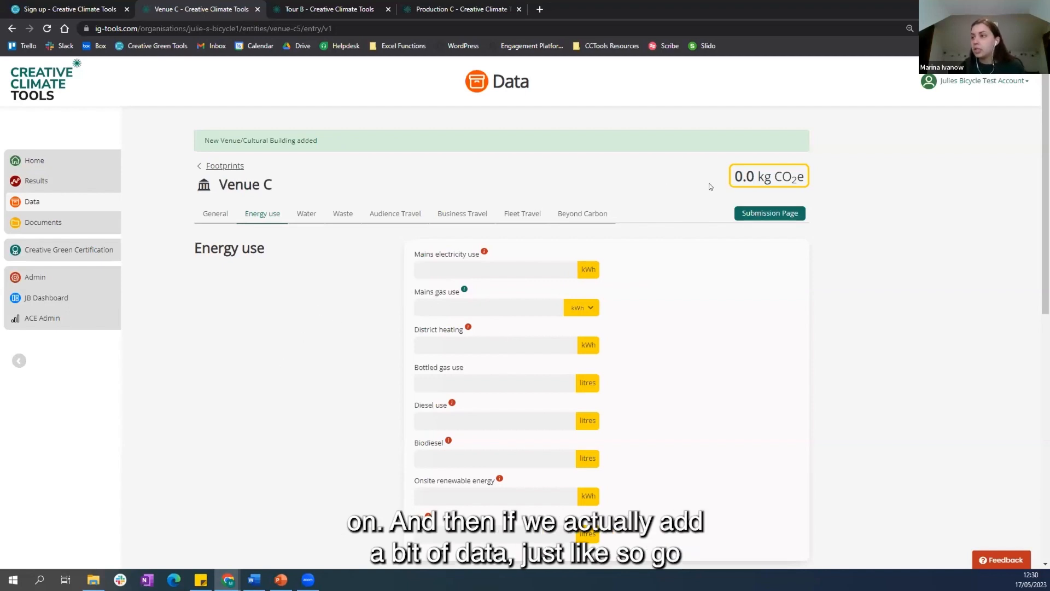
pyautogui.click(459, 267)
pyautogui.write('20000')
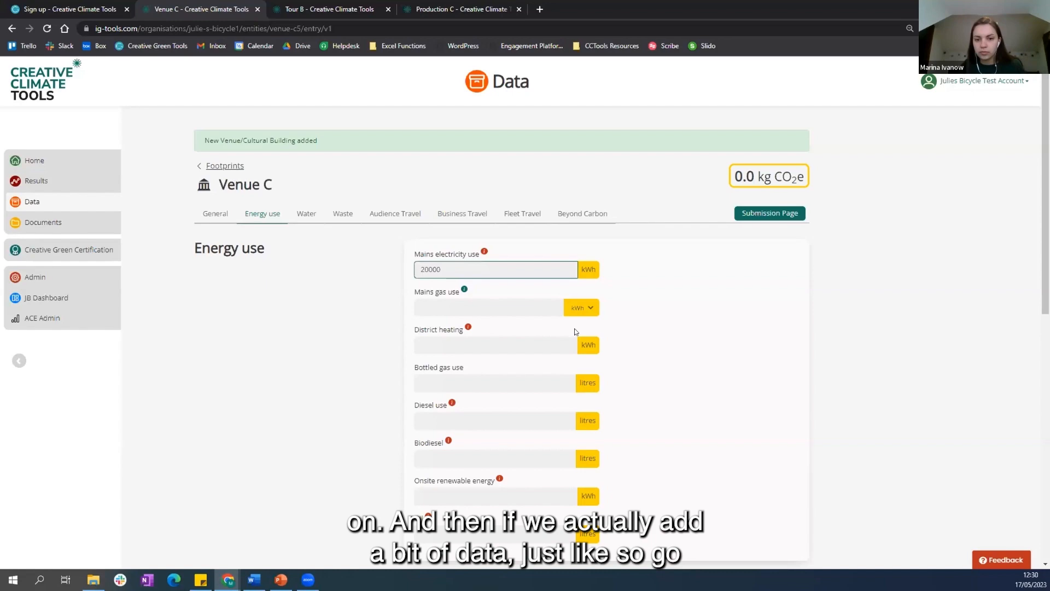
pyautogui.scroll(-4, 574, 328)
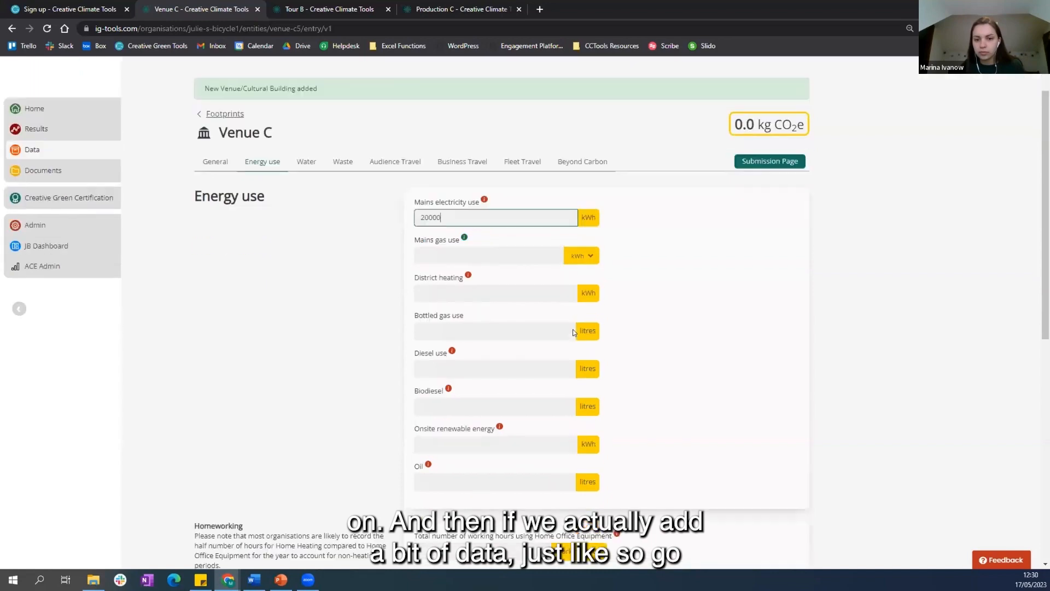
pyautogui.scroll(-5, 572, 337)
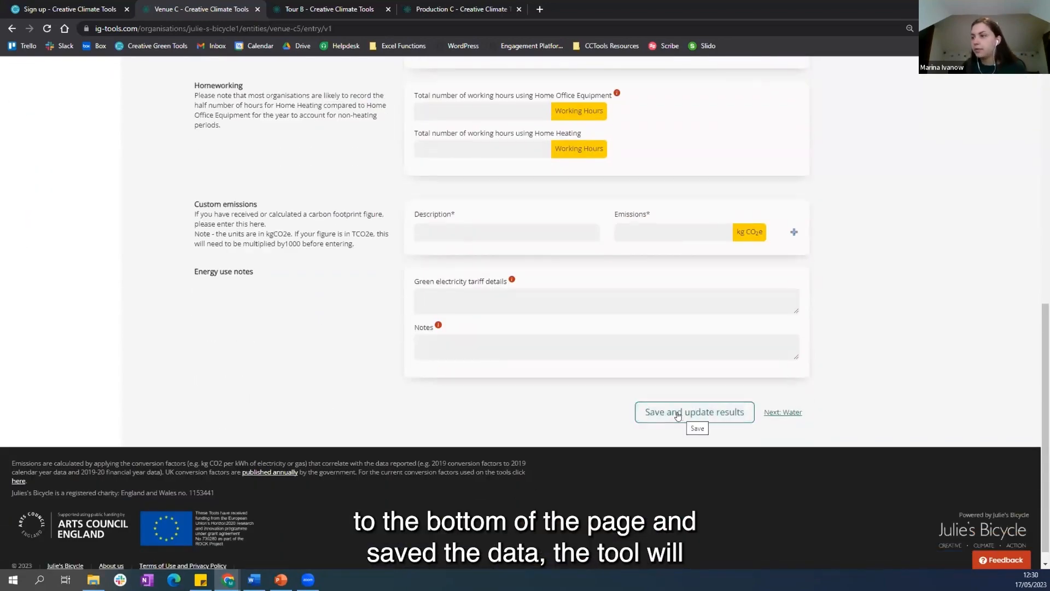
pyautogui.click(677, 414)
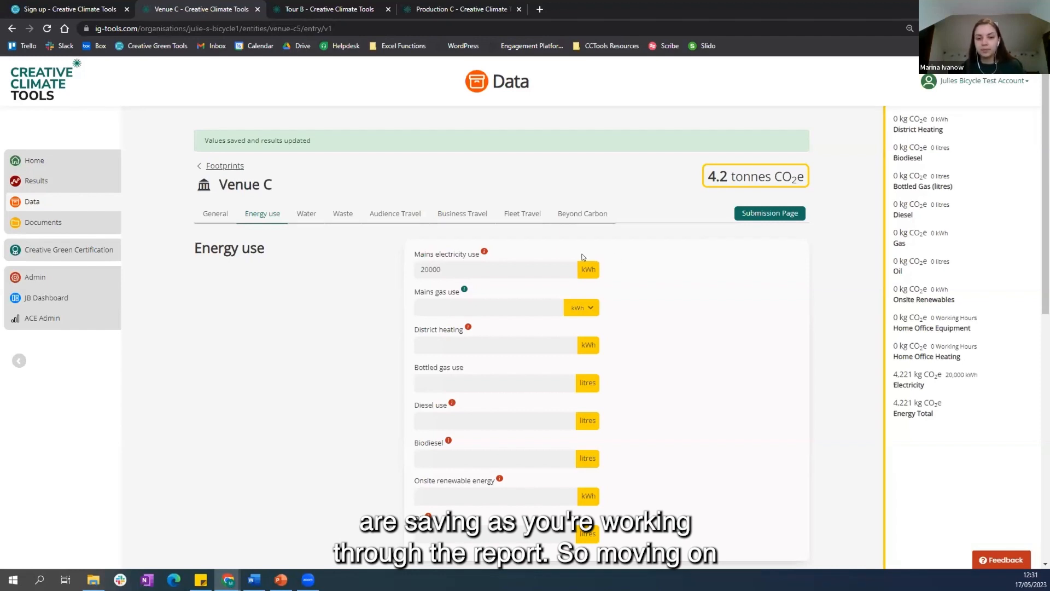
# Step: After viewing the Water section, record landfill waste as 5 monthly wheeled bin collections (240 Litres) and save the updated results
pyautogui.click(307, 214)
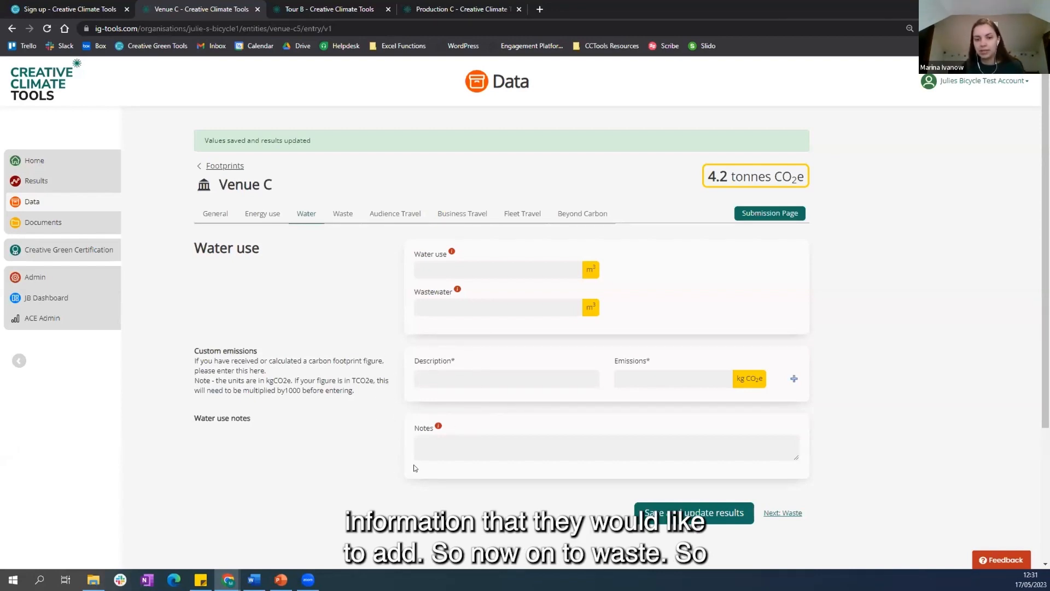
pyautogui.click(342, 215)
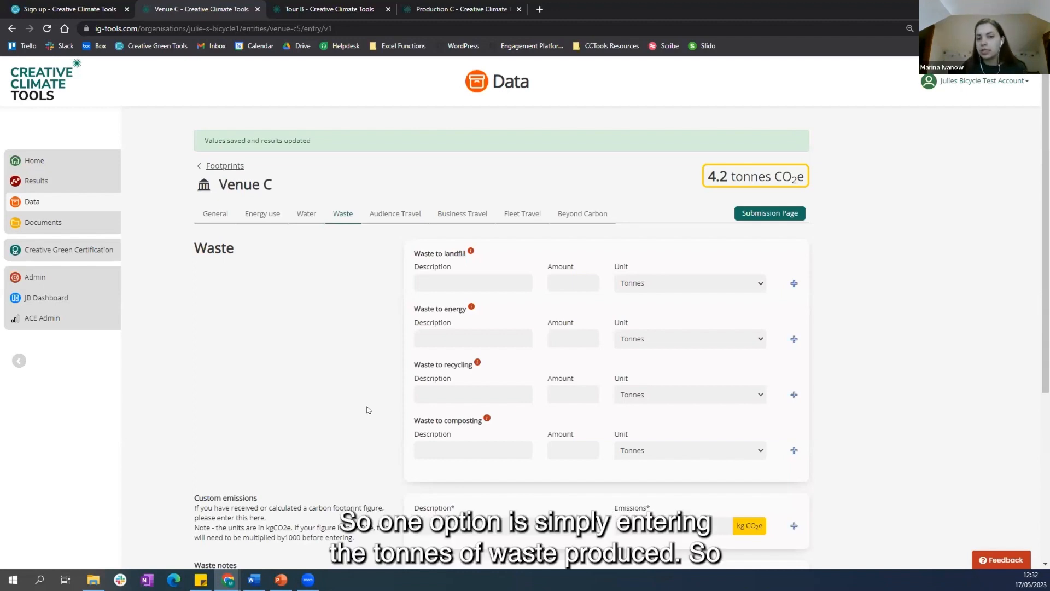
pyautogui.click(694, 284)
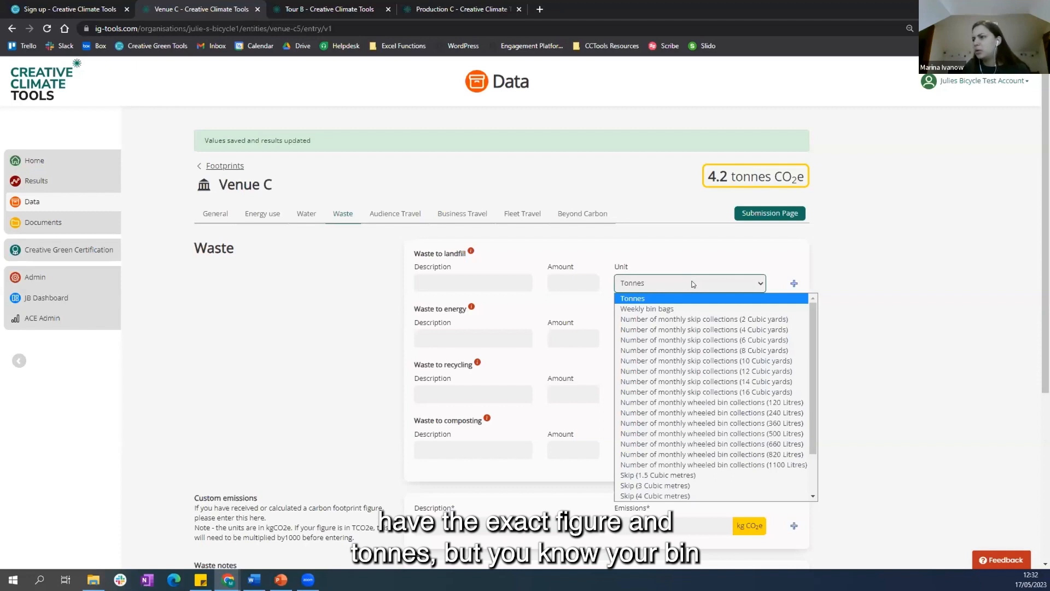
pyautogui.click(792, 413)
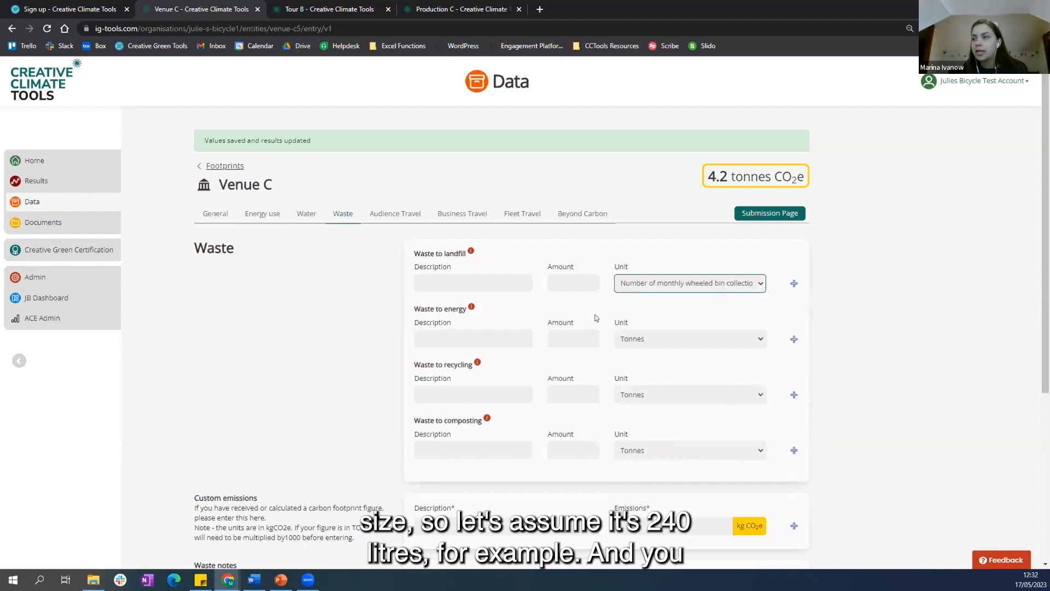
pyautogui.click(558, 280)
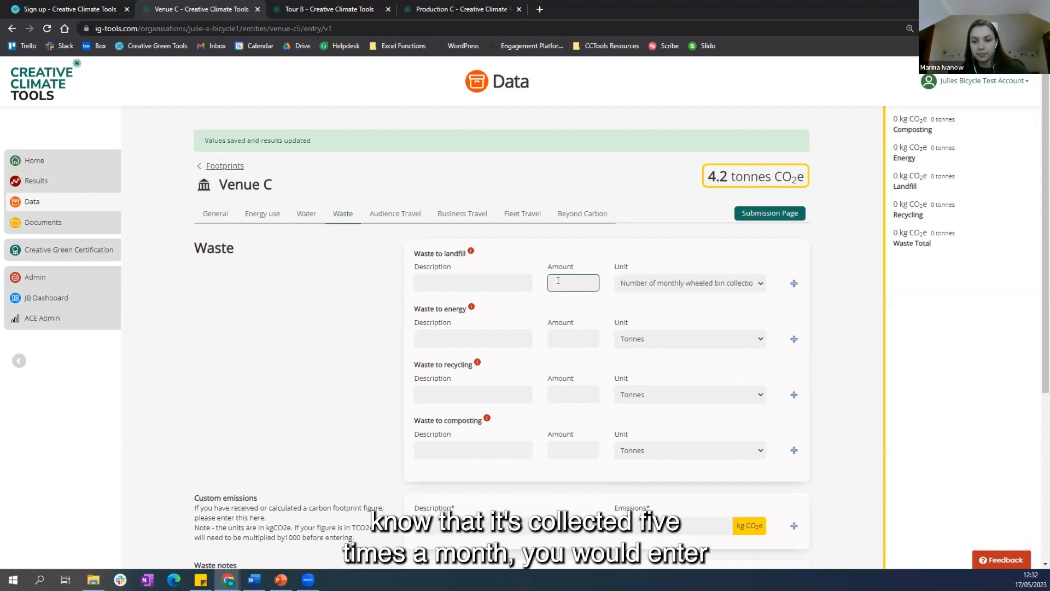
pyautogui.write('5')
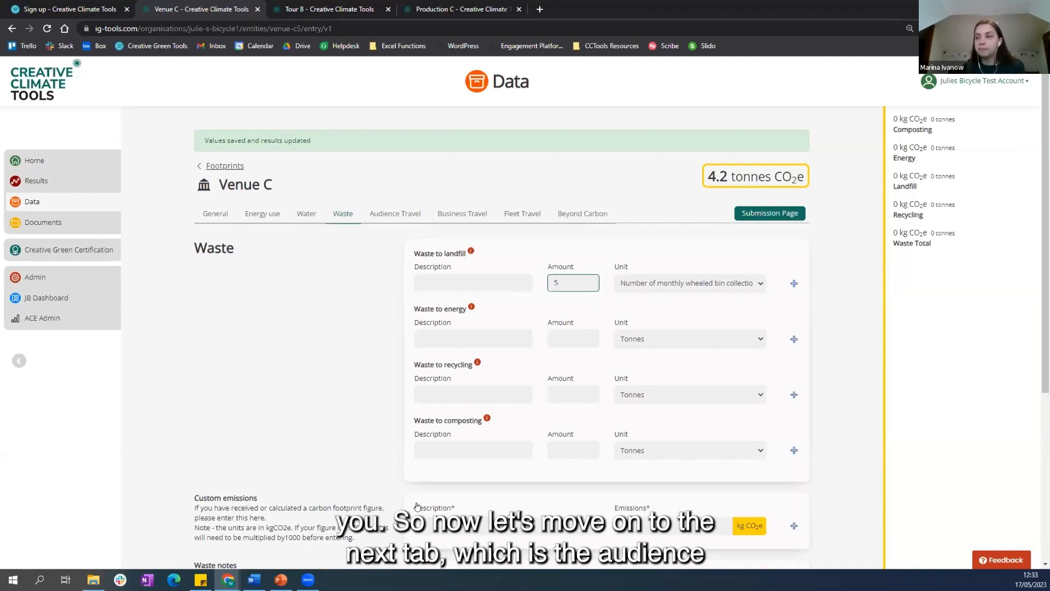
pyautogui.write('5')
pyautogui.scroll(-3, 654, 497)
pyautogui.click(654, 495)
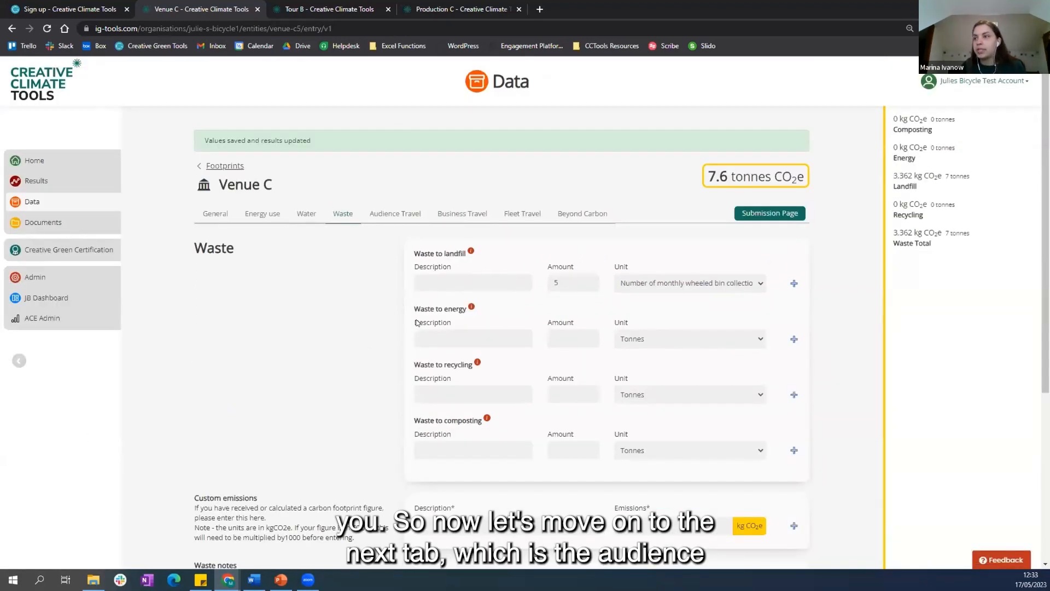
# Step: In Venue C's Audience Travel section, set the share of audience travelling by car or motorbike to 80%
pyautogui.click(382, 224)
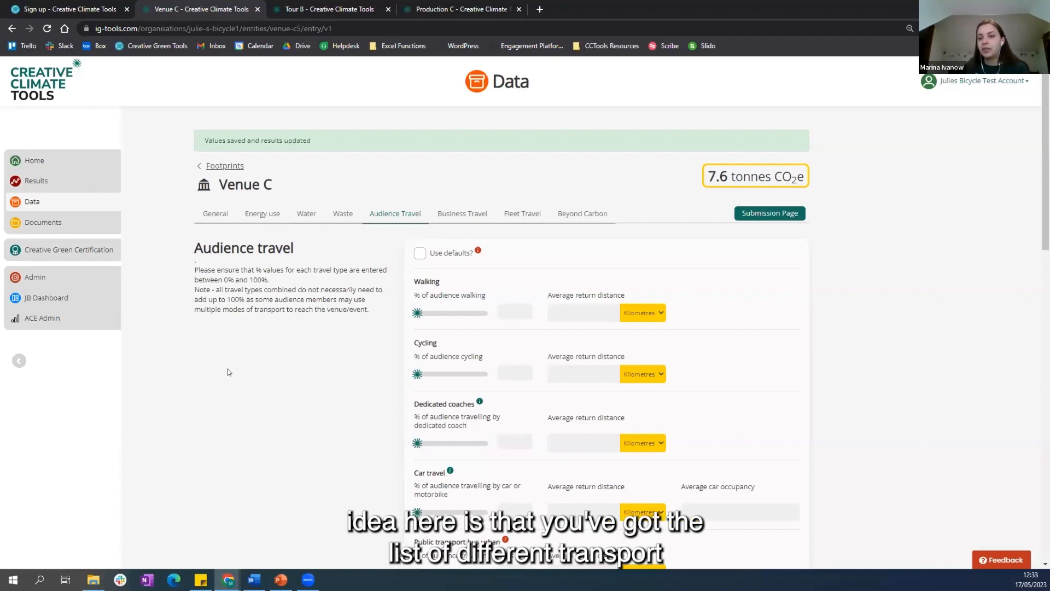
pyautogui.scroll(-3, 274, 353)
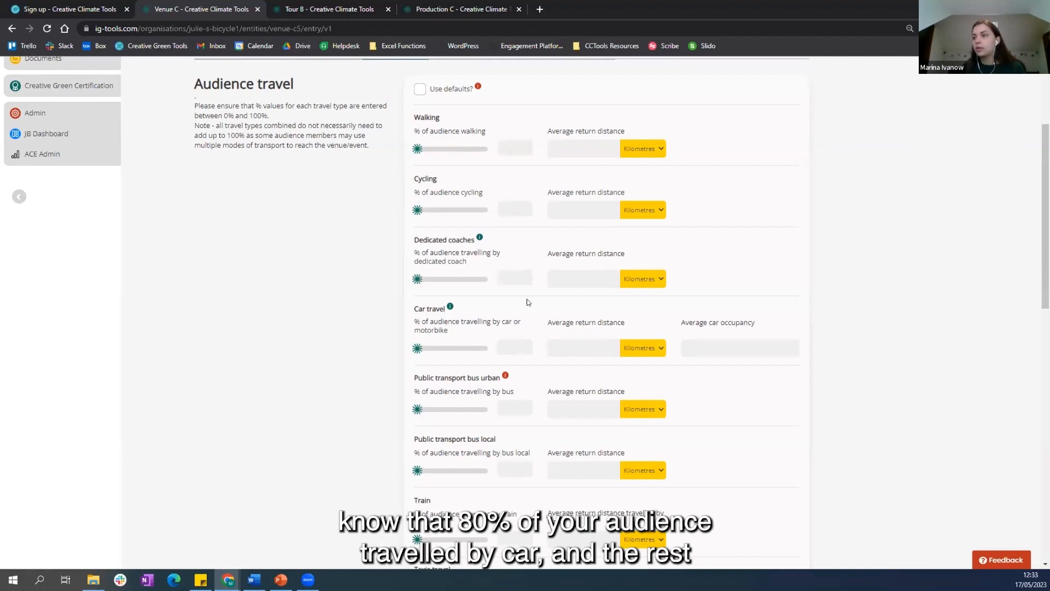
pyautogui.click(506, 345)
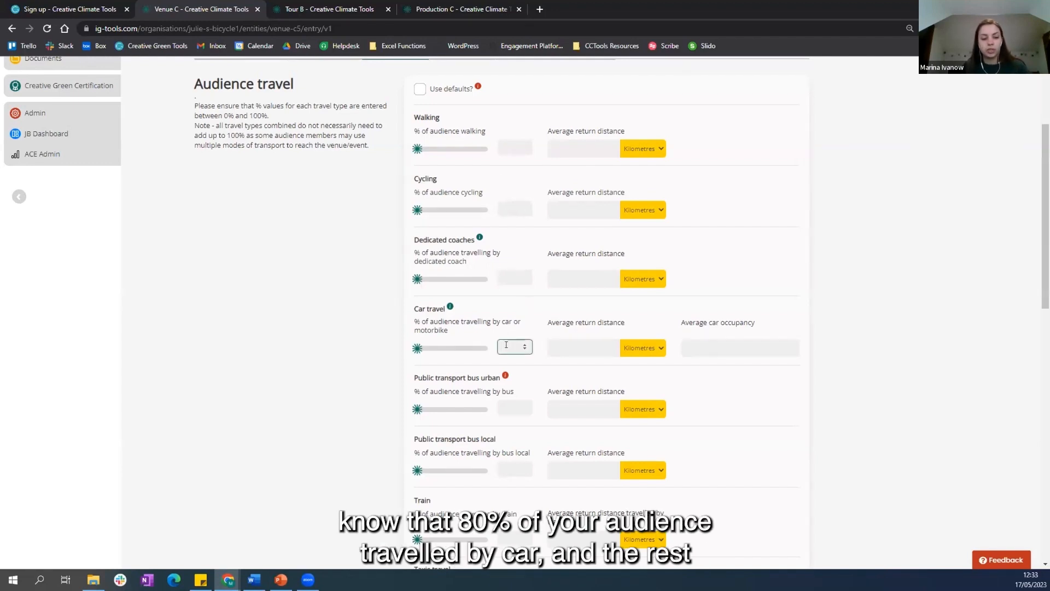
pyautogui.write('80')
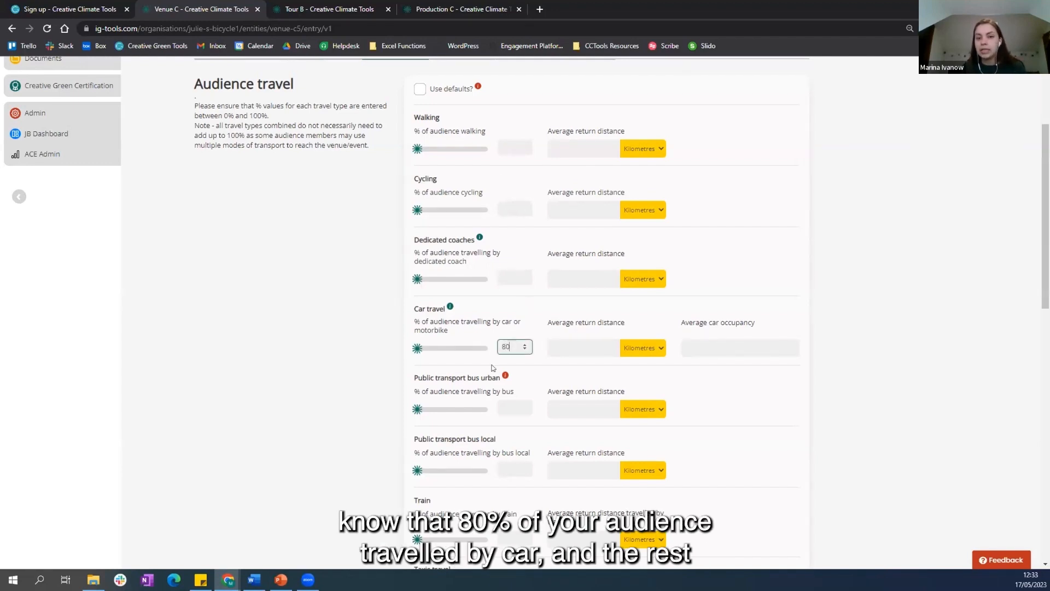
# Step: Set the share of audience travelling by train to 20% with an average return distance of 70 kilometres
pyautogui.scroll(-2, 505, 427)
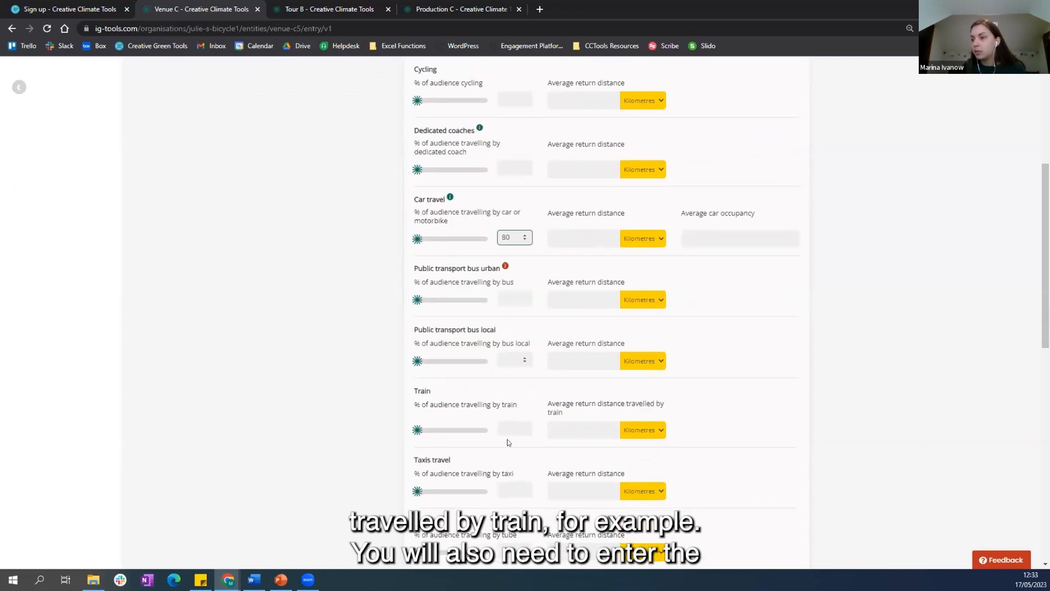
pyautogui.click(505, 426)
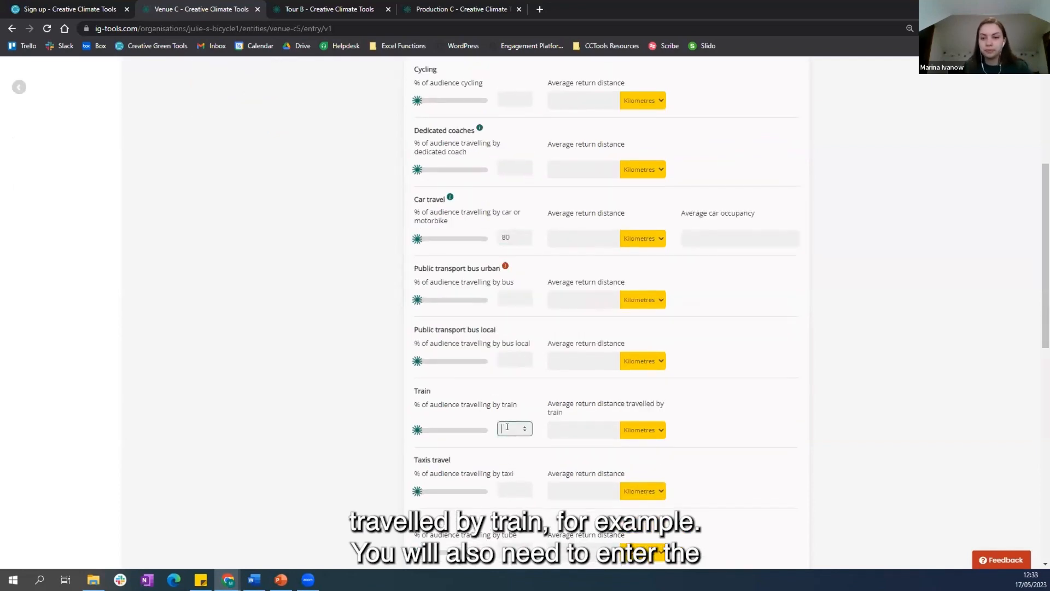
pyautogui.write('20')
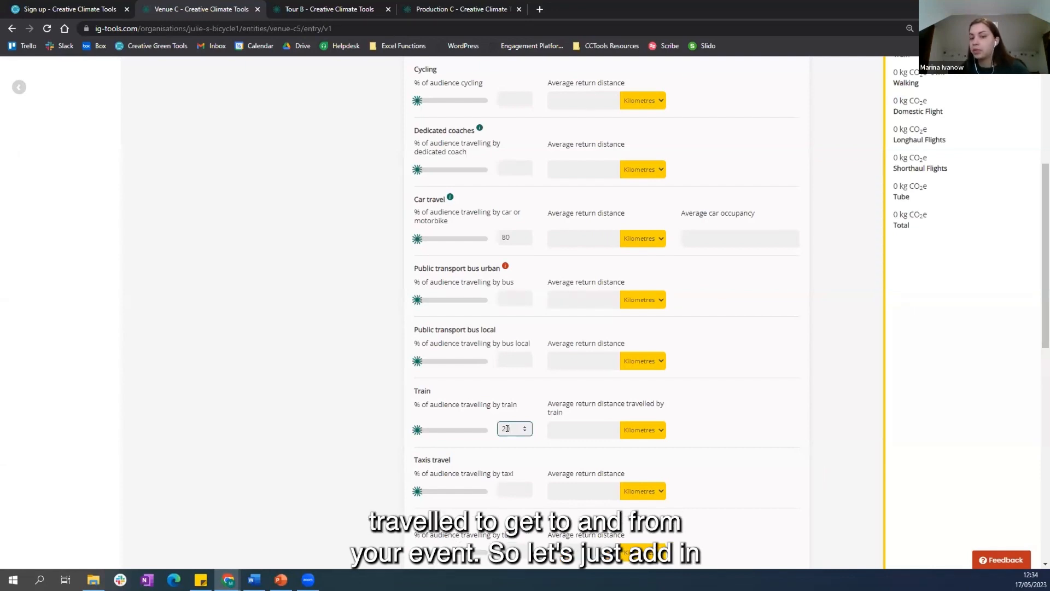
pyautogui.click(565, 429)
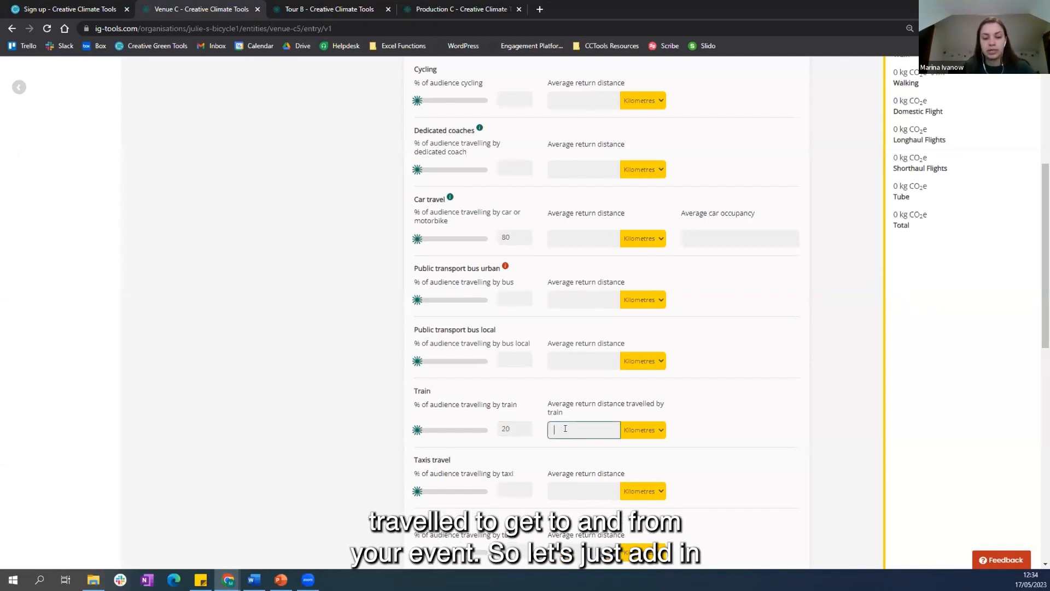
pyautogui.write('70')
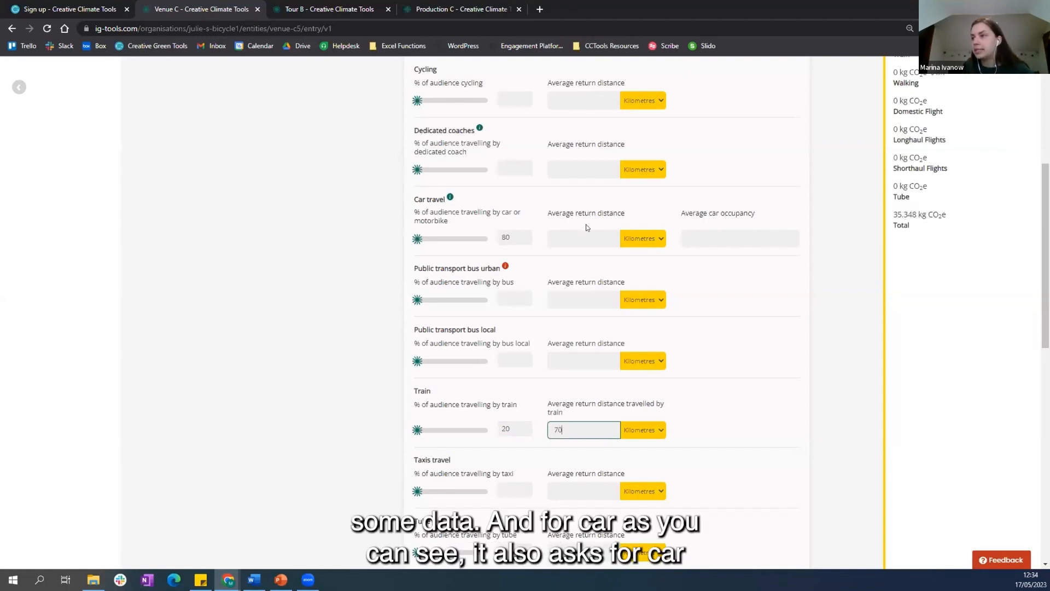
# Step: Set car travel's average return distance to 30 kilometres and average occupancy to 2, then save and update the results
pyautogui.click(583, 233)
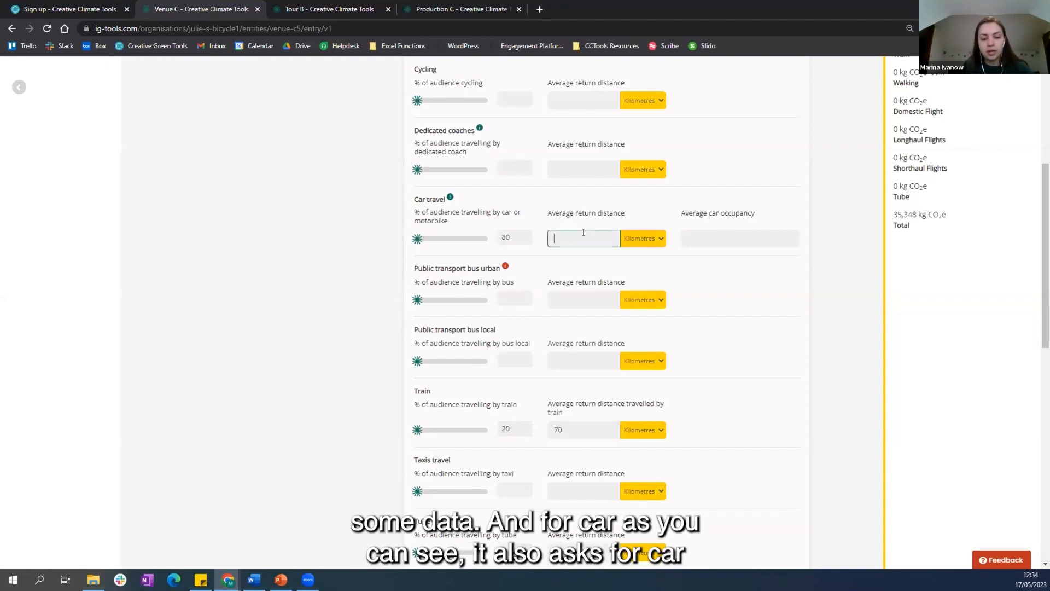
pyautogui.write('30')
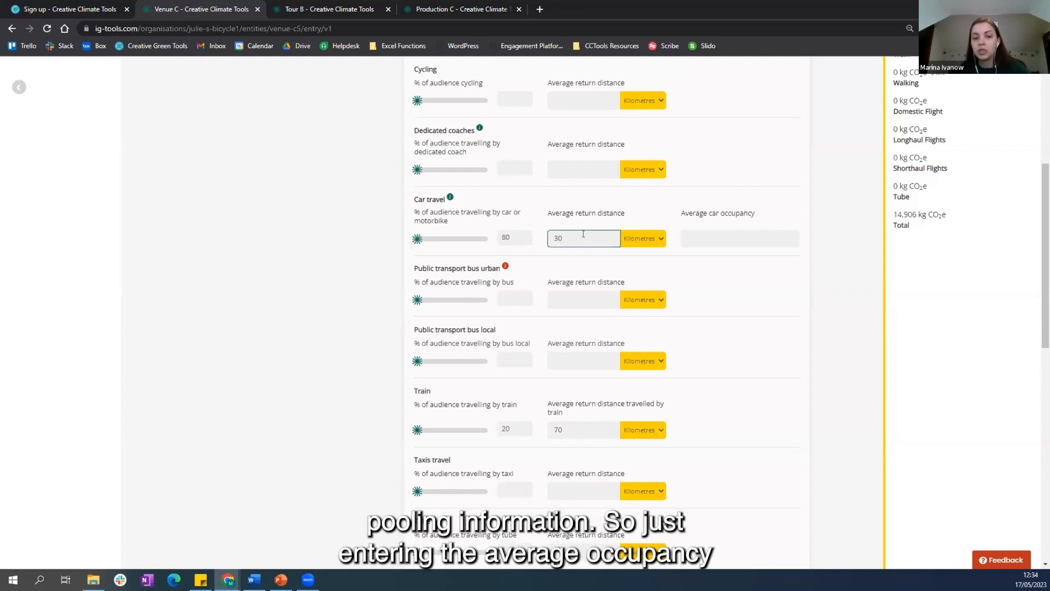
pyautogui.click(708, 236)
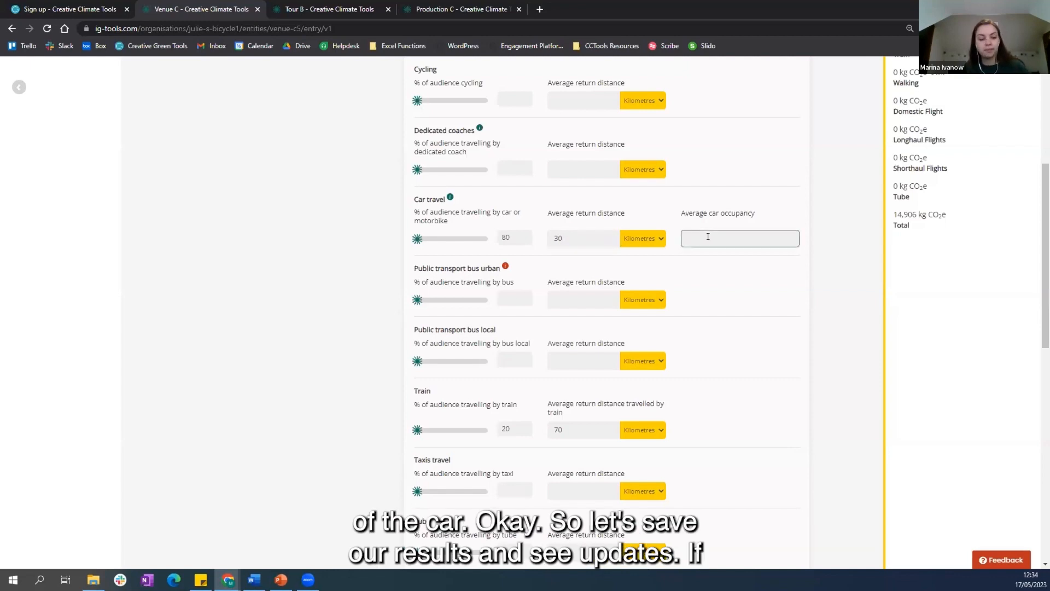
pyautogui.write('2')
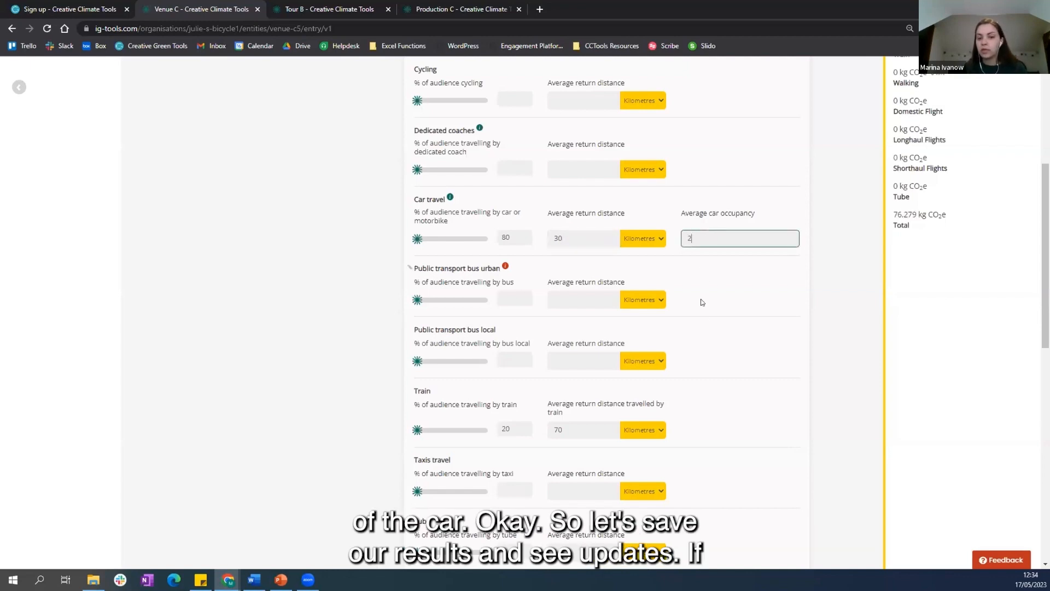
pyautogui.scroll(-8, 721, 370)
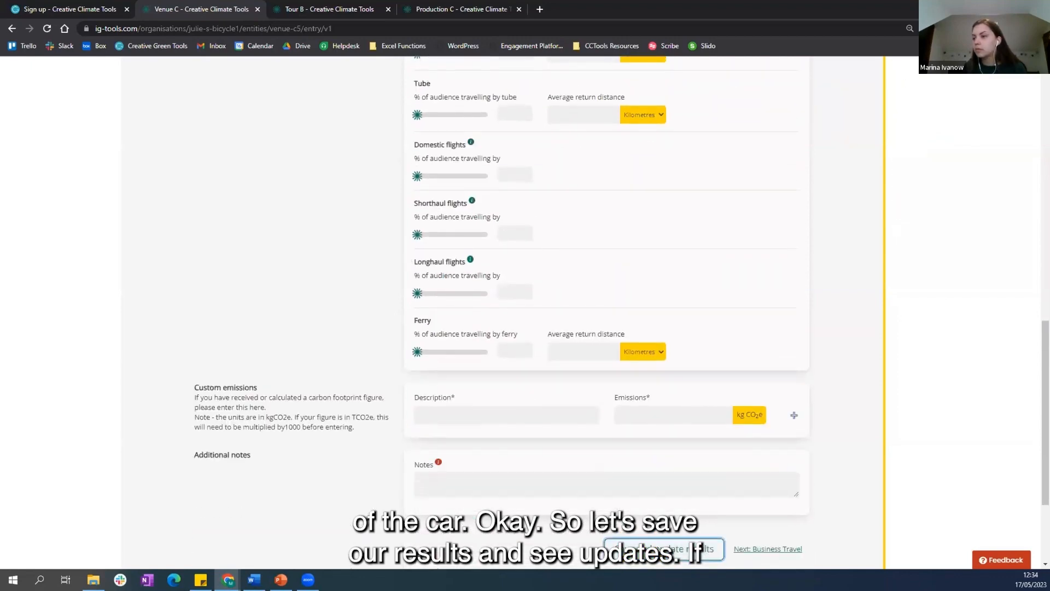
pyautogui.click(664, 549)
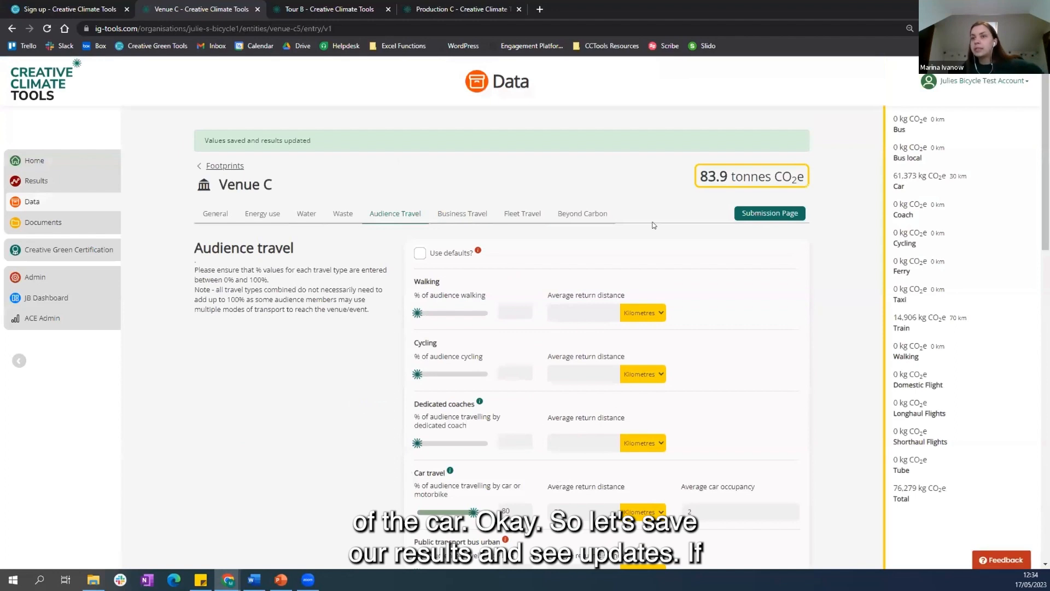
# Step: Review the mandatory attendance fields in Venue C's General section, then return to Audience Travel
pyautogui.click(216, 213)
pyautogui.scroll(-3, 381, 357)
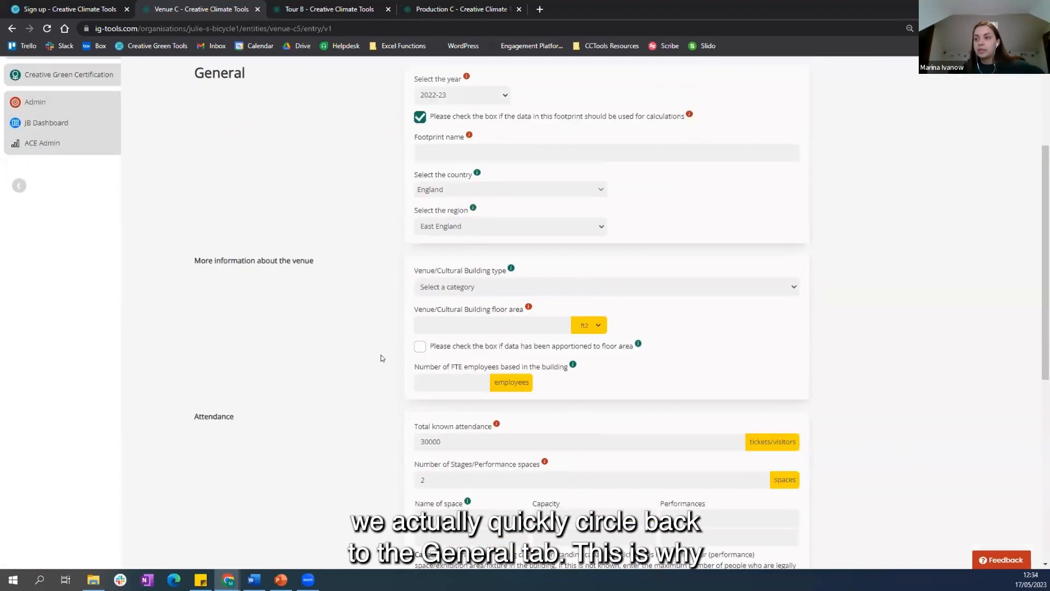
pyautogui.scroll(-3, 381, 358)
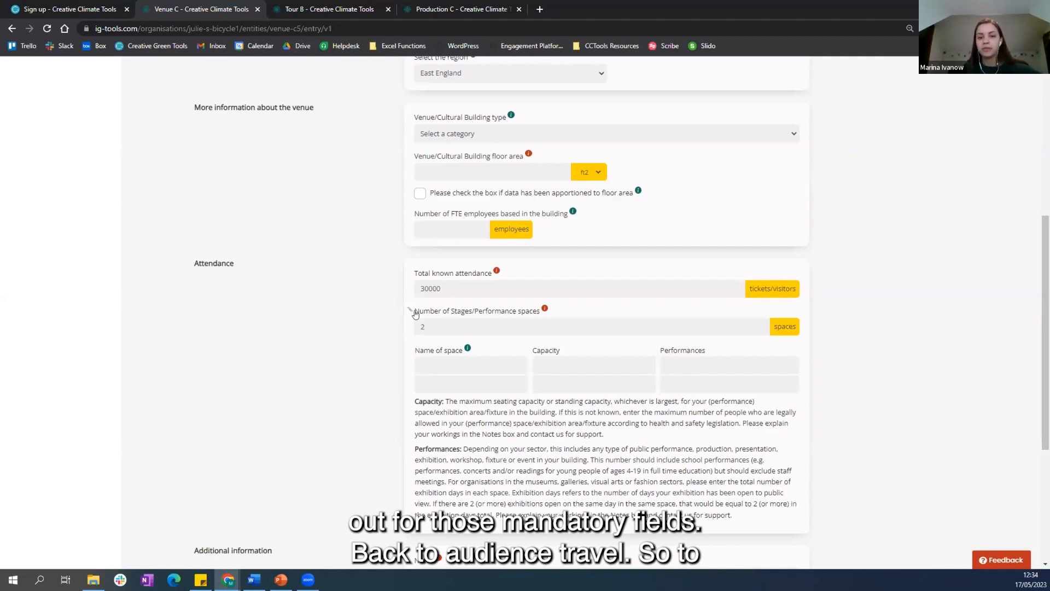
pyautogui.scroll(5, 320, 301)
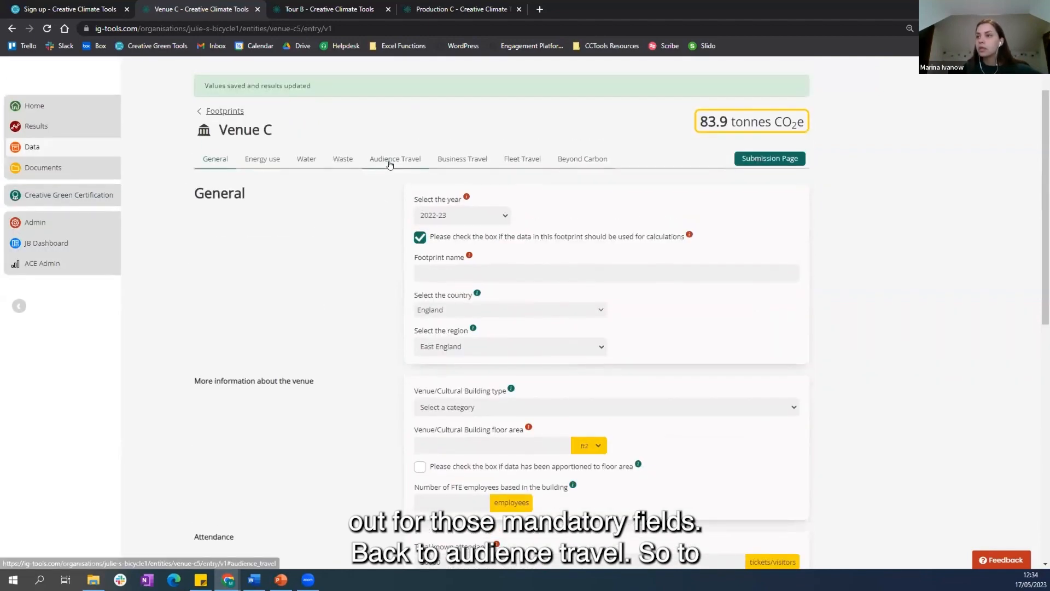
pyautogui.click(390, 164)
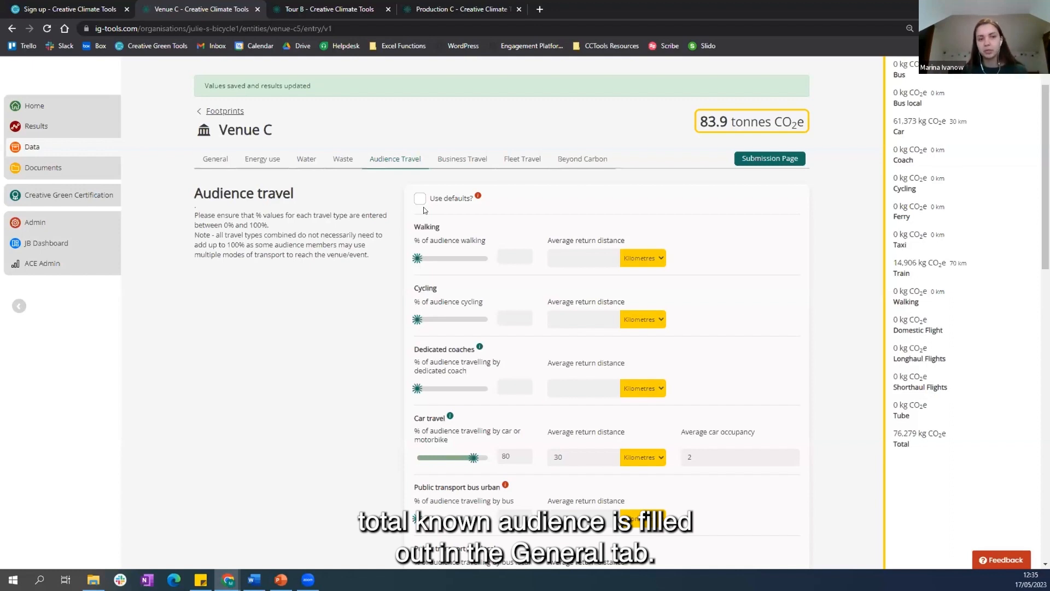
# Step: Start a new flight entry under Business Travel, view the Manual mileage option and set the entry method back to Automatic
pyautogui.click(476, 161)
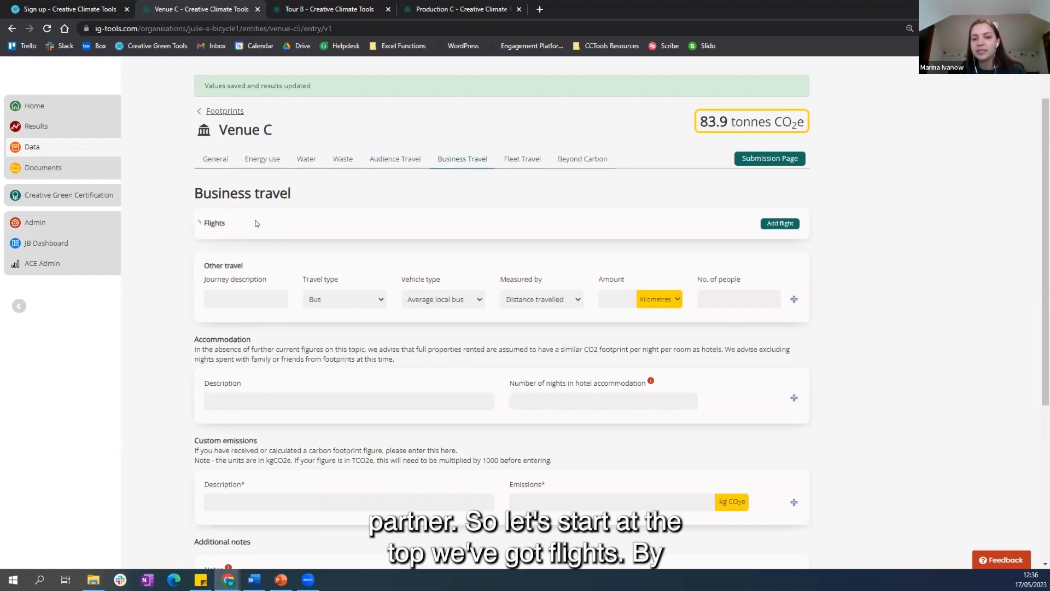
pyautogui.click(777, 224)
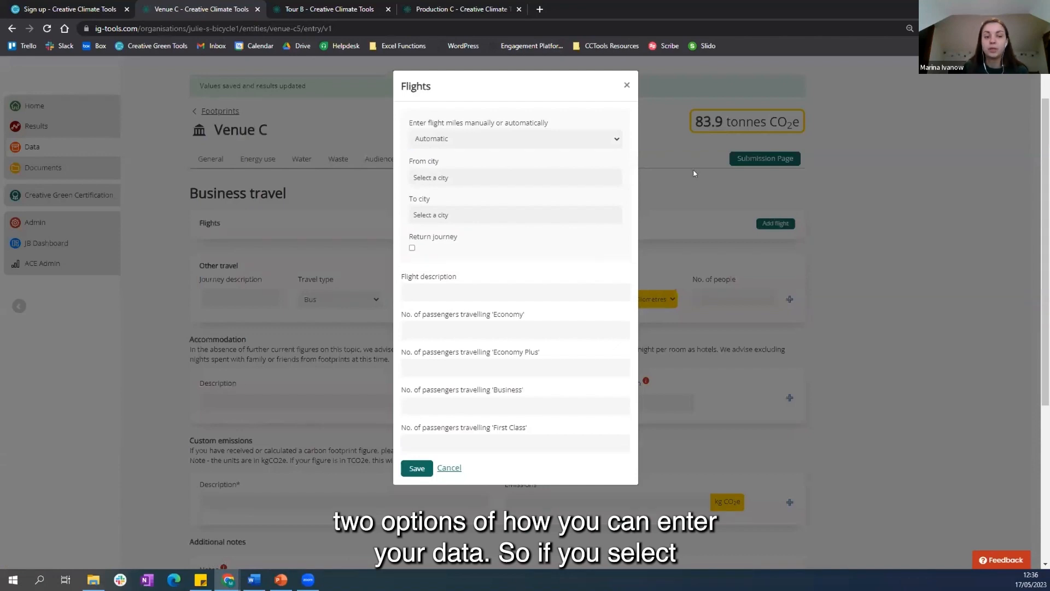
pyautogui.click(539, 140)
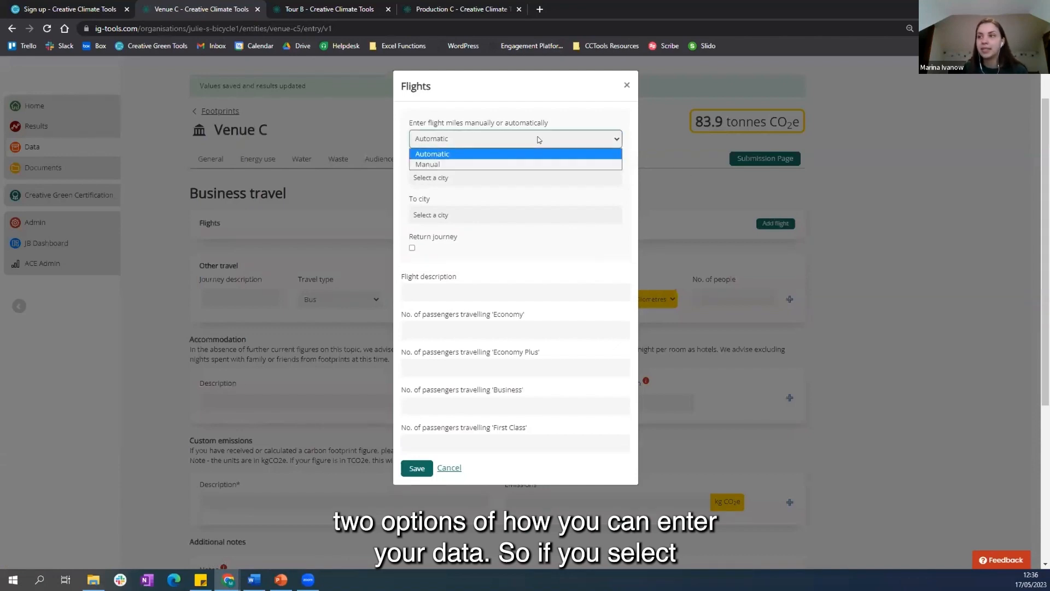
pyautogui.click(504, 163)
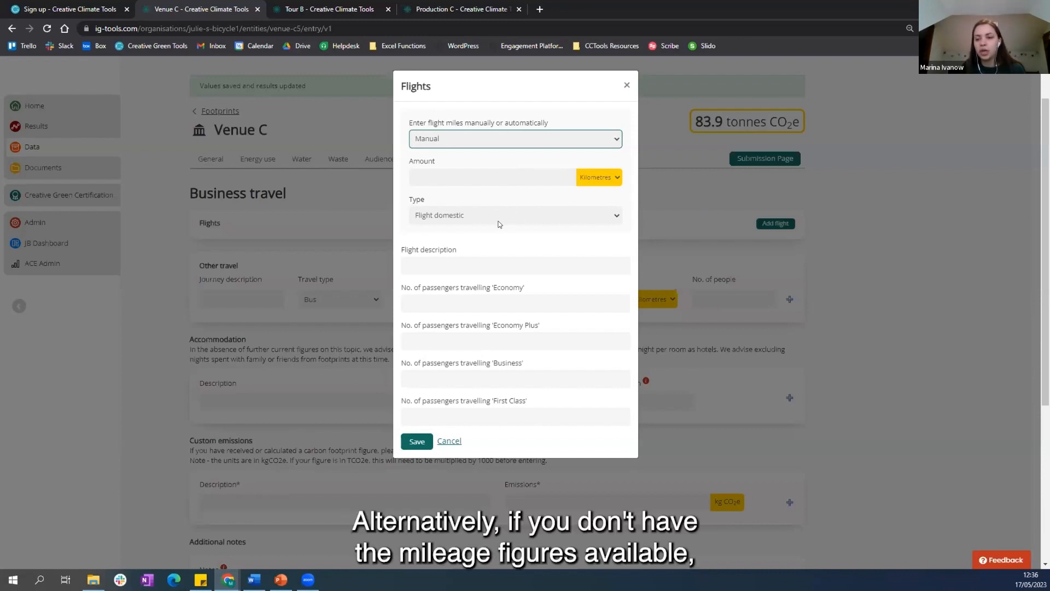
pyautogui.click(478, 141)
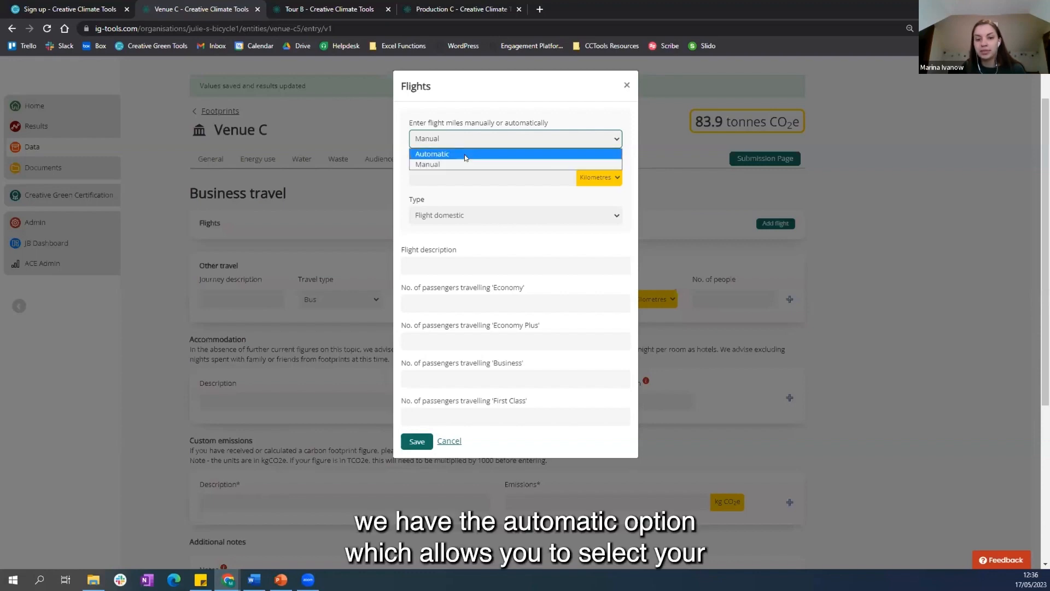
pyautogui.click(466, 154)
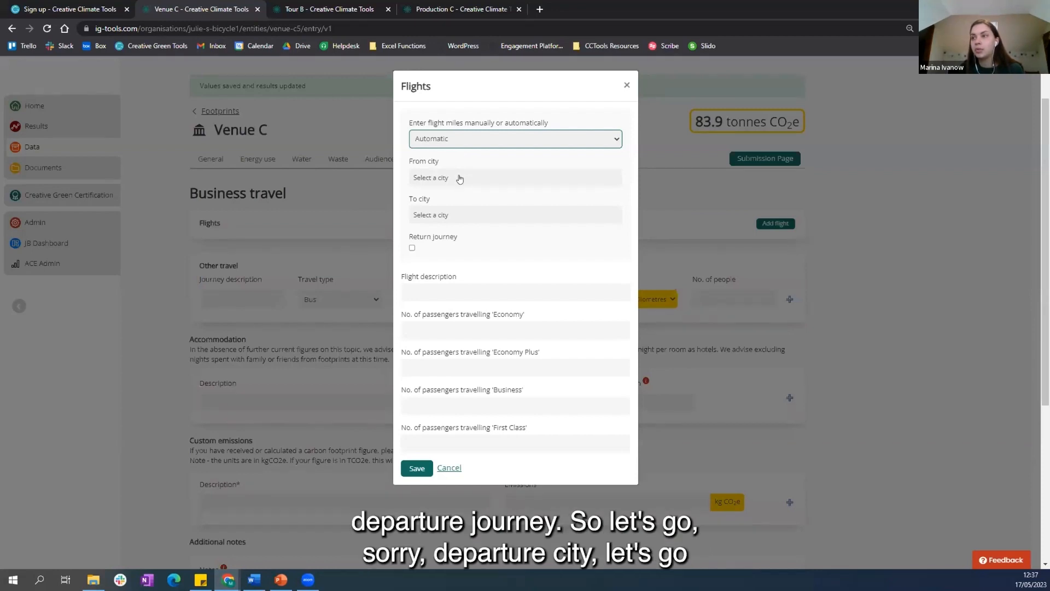
# Step: Set the flight's departure city to London (United Kingdom) and its arrival city to Paris (France)
pyautogui.click(460, 179)
pyautogui.write('london')
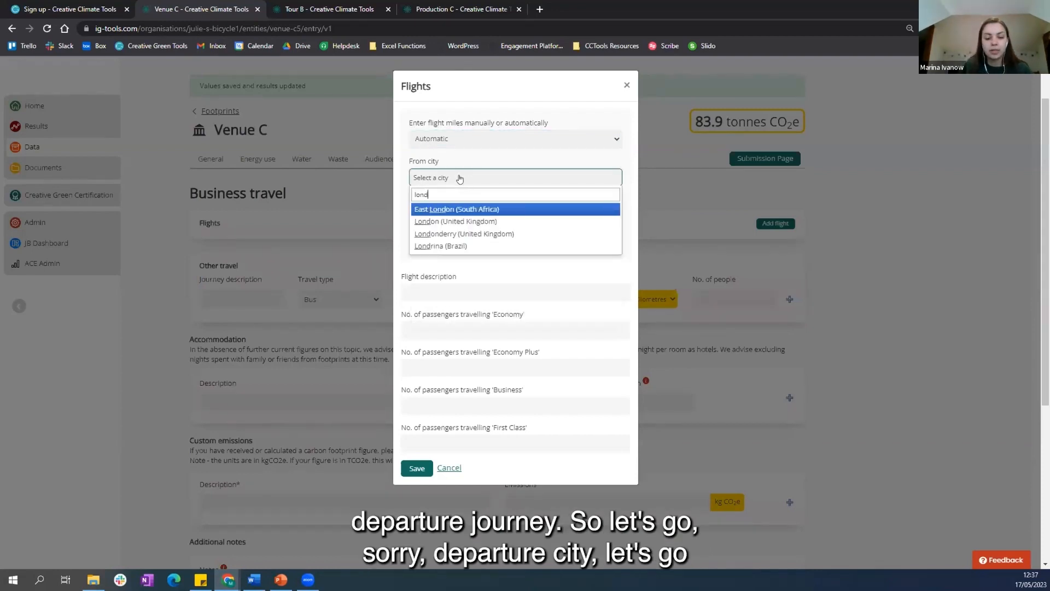
pyautogui.click(495, 221)
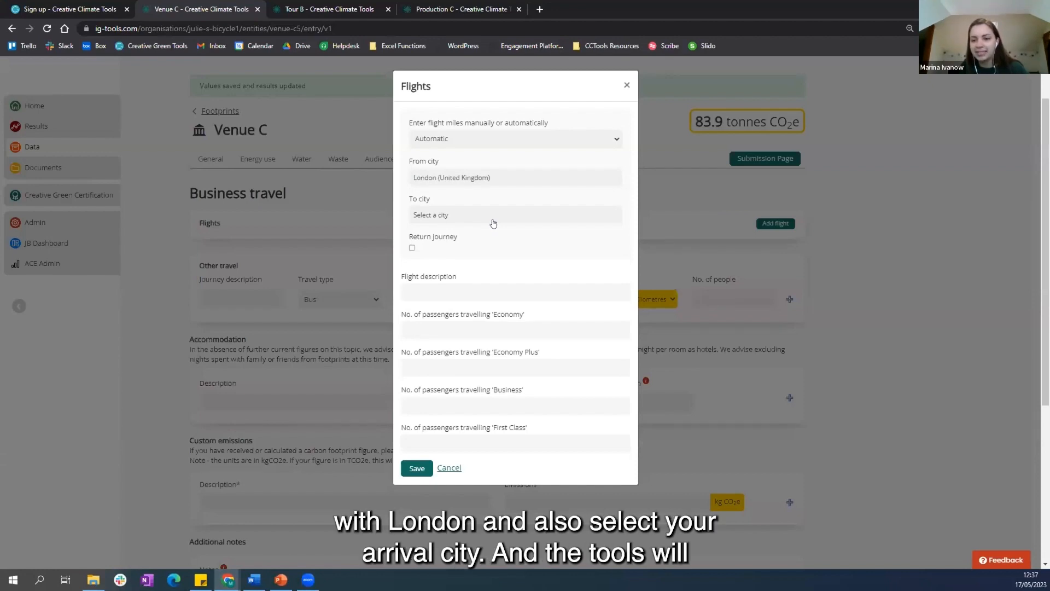
pyautogui.click(494, 216)
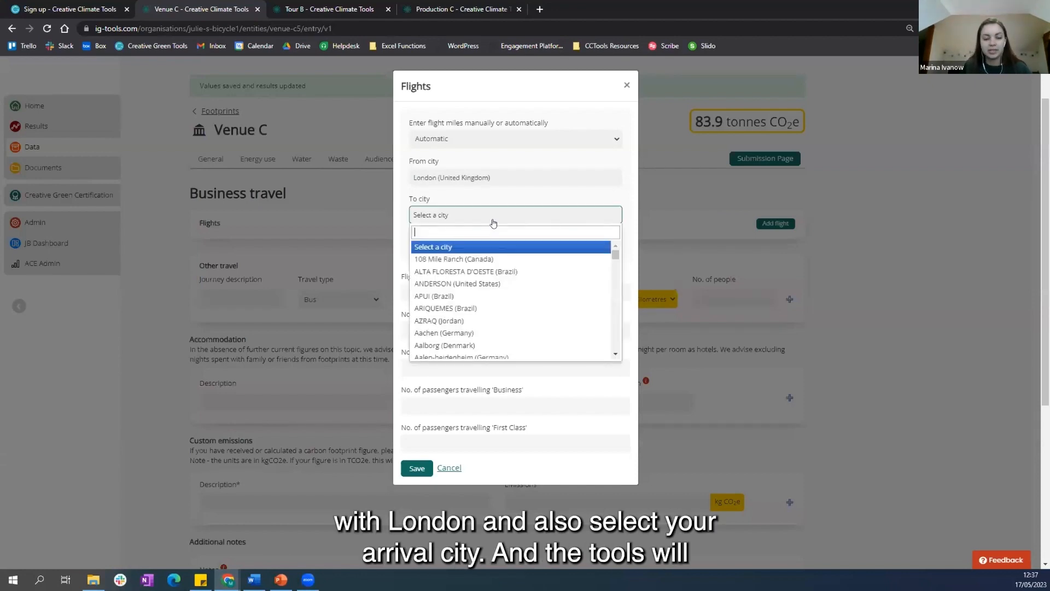
pyautogui.write('par')
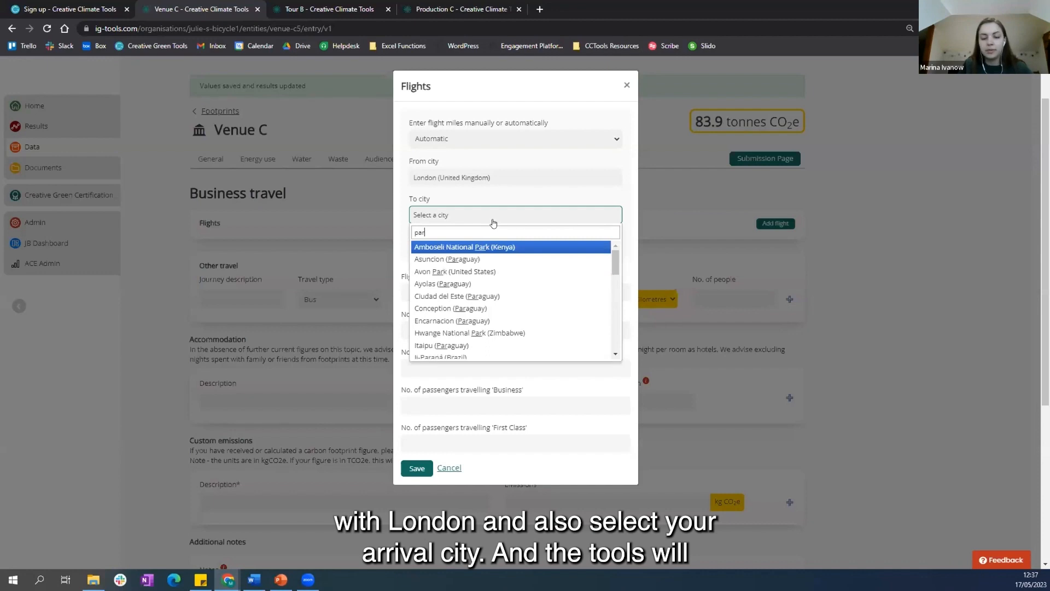
pyautogui.write('is')
pyautogui.click(474, 249)
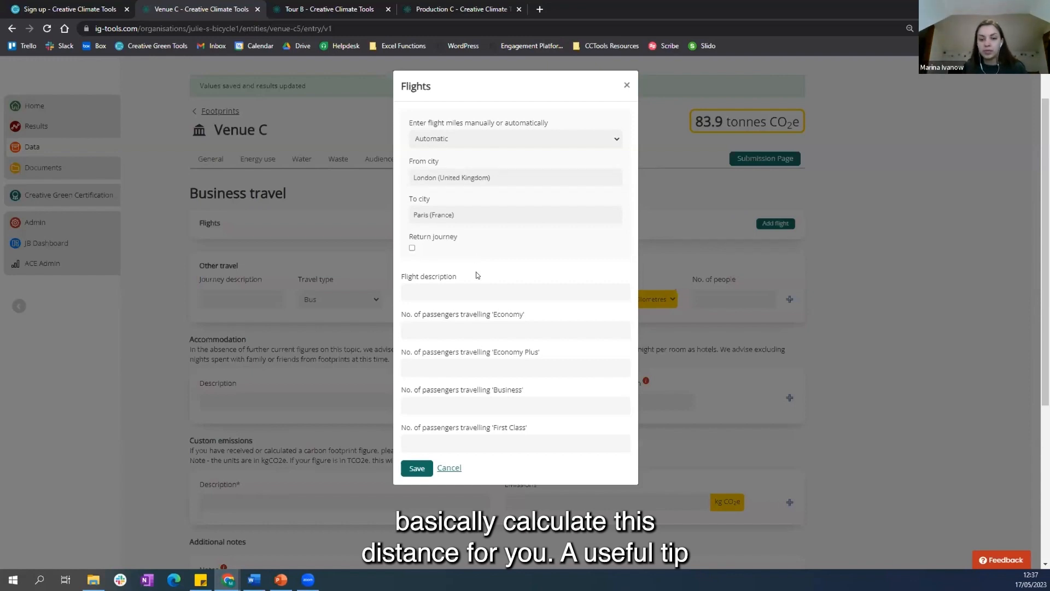
# Step: Mark the flight as a return journey with 5 Economy passengers and save it
pyautogui.click(413, 248)
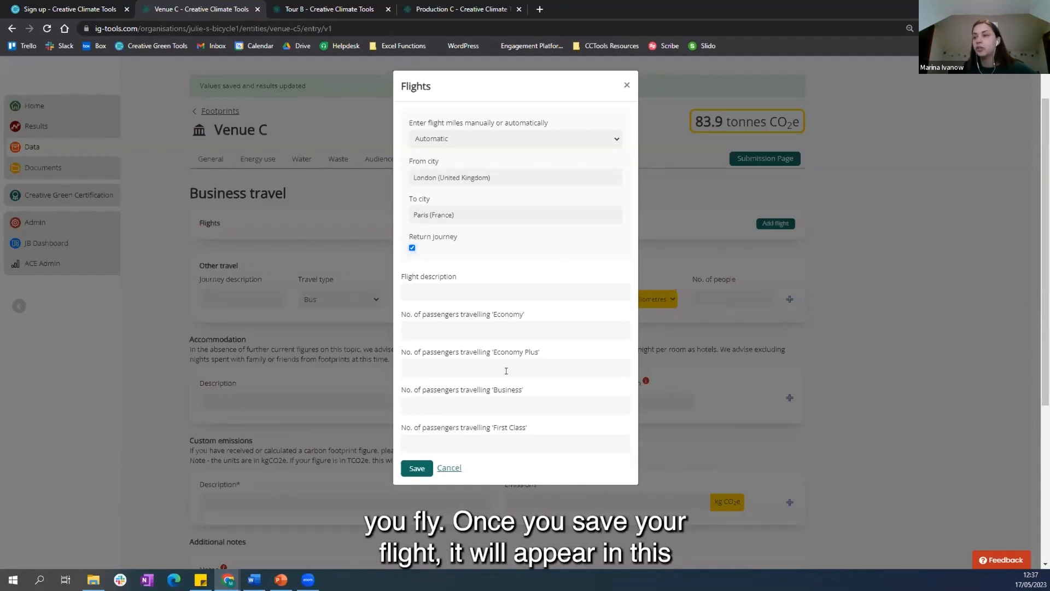
pyautogui.click(470, 327)
pyautogui.write('5')
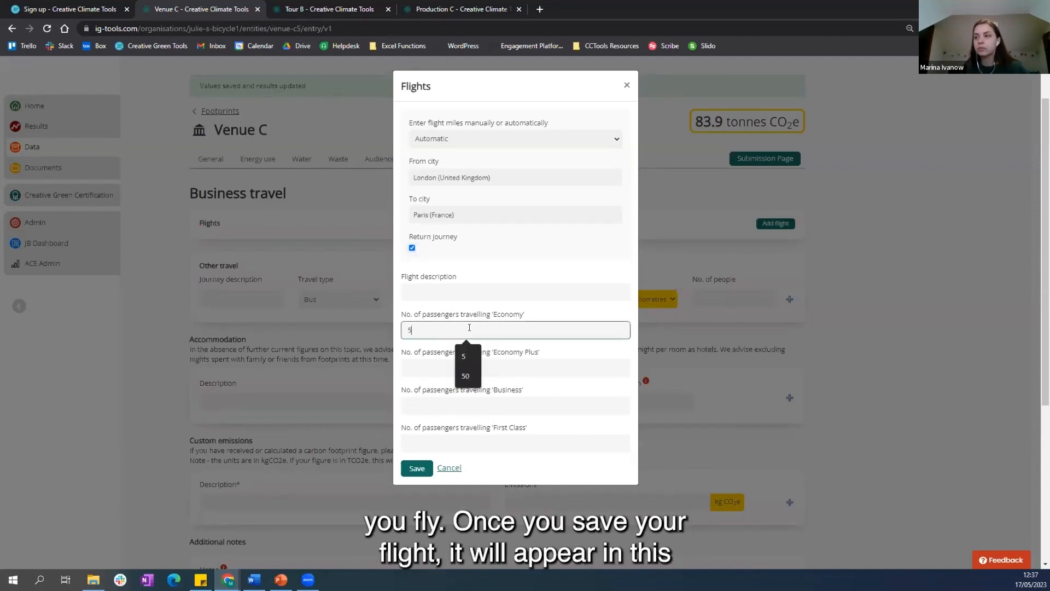
pyautogui.click(413, 467)
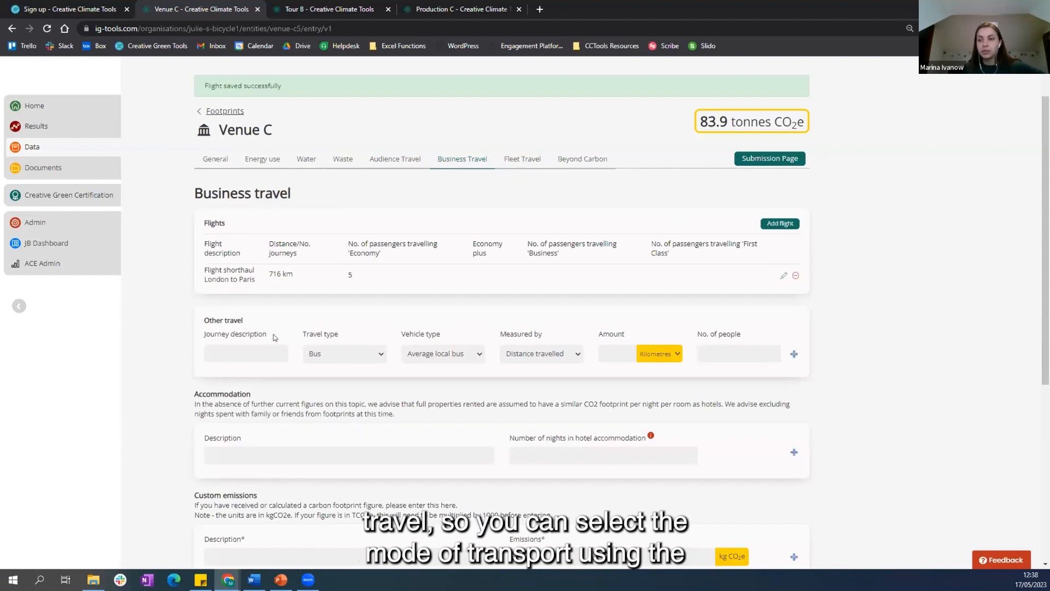
# Step: Review the travel type, vehicle type and measurement options available for an Other travel journey
pyautogui.click(379, 354)
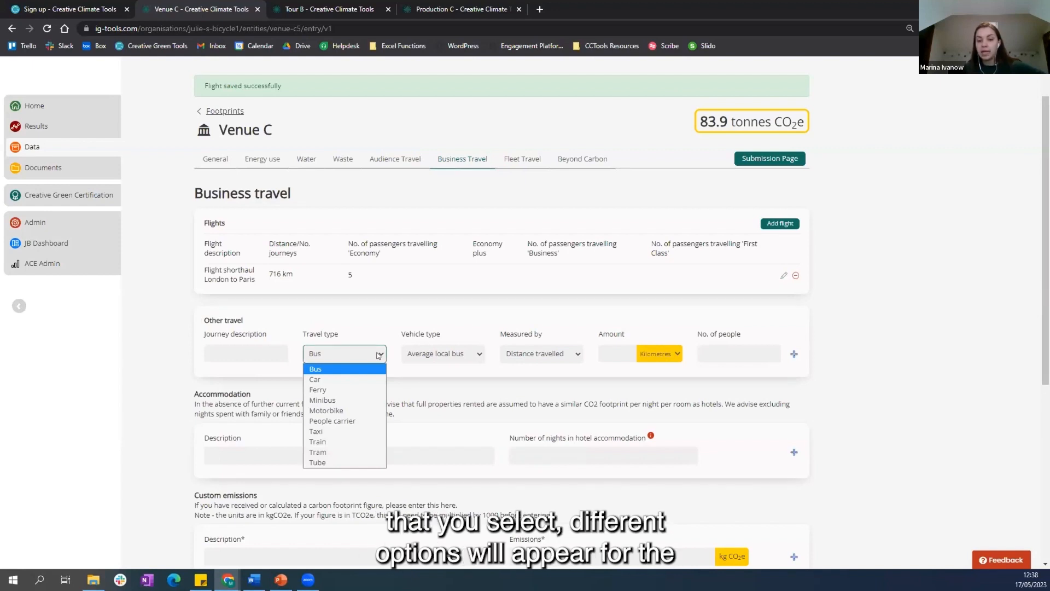
pyautogui.click(378, 354)
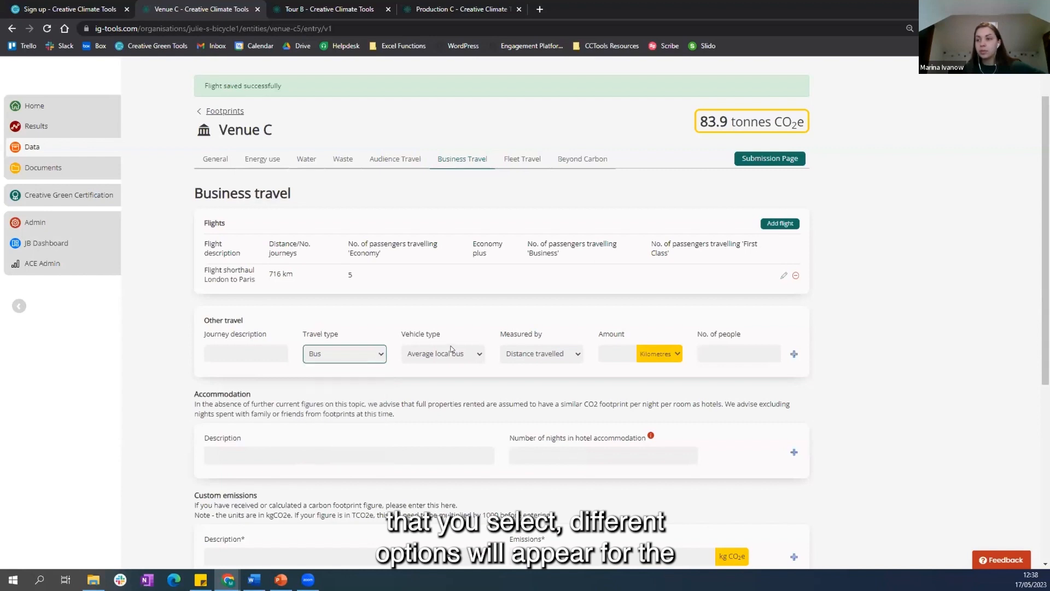
pyautogui.click(452, 352)
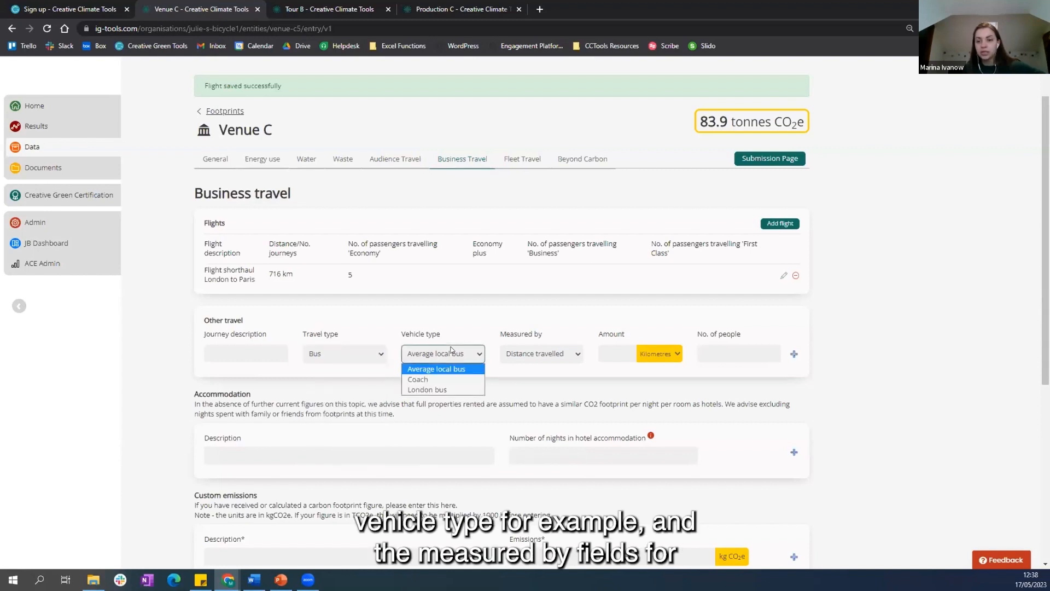
pyautogui.click(546, 354)
pyautogui.click(546, 356)
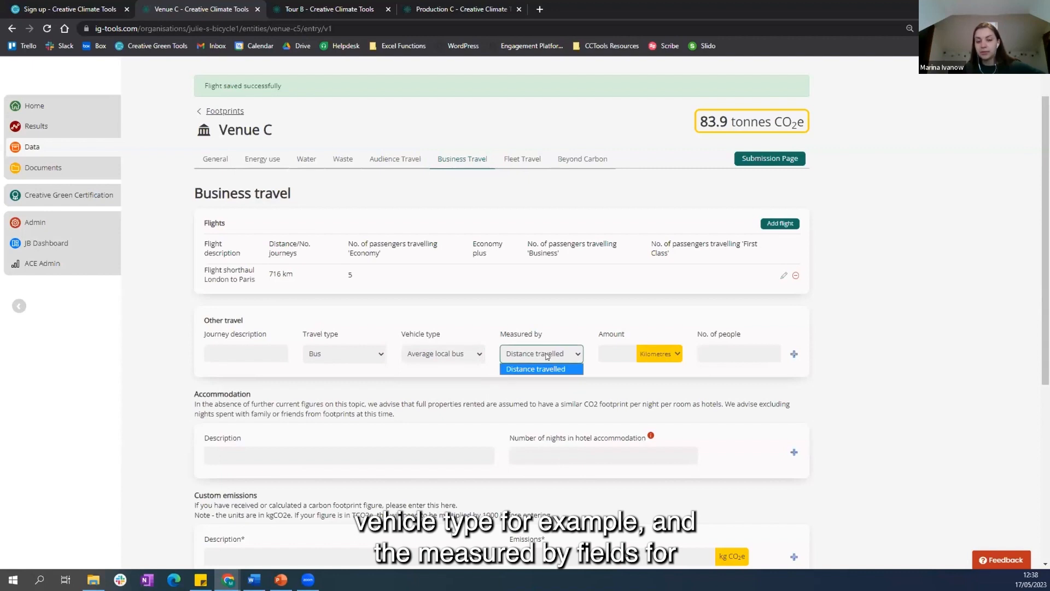
pyautogui.click(547, 356)
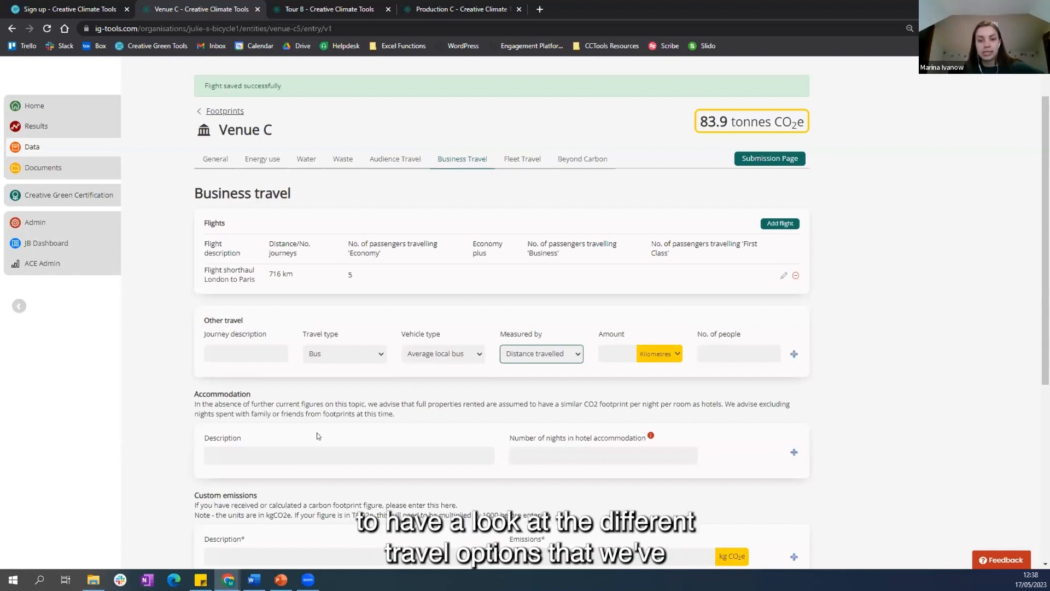
# Step: Set the first Other travel journey to travel type Car with vehicle type Diesel
pyautogui.click(333, 355)
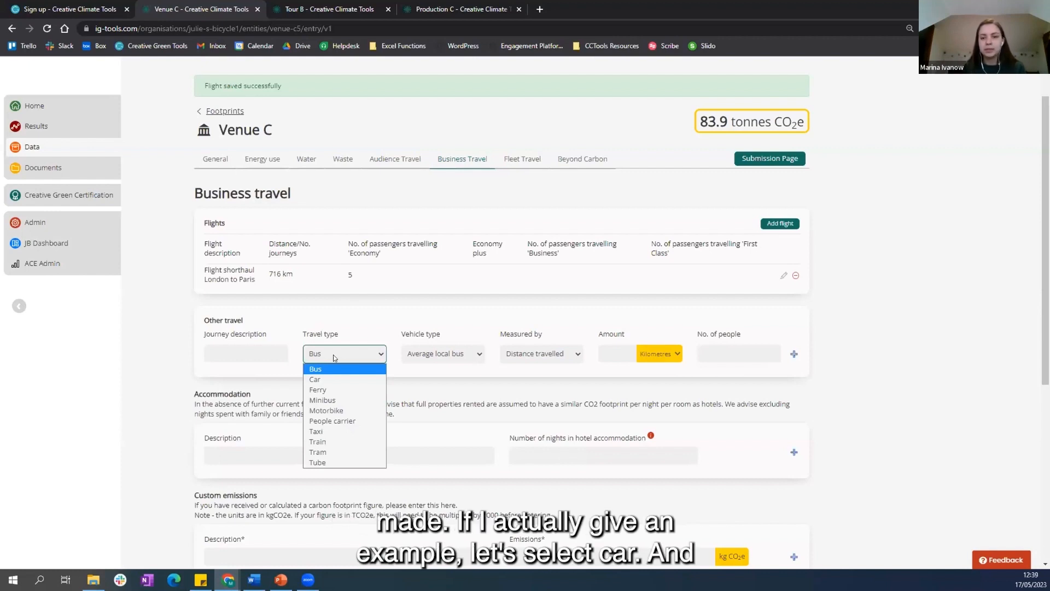
pyautogui.click(380, 355)
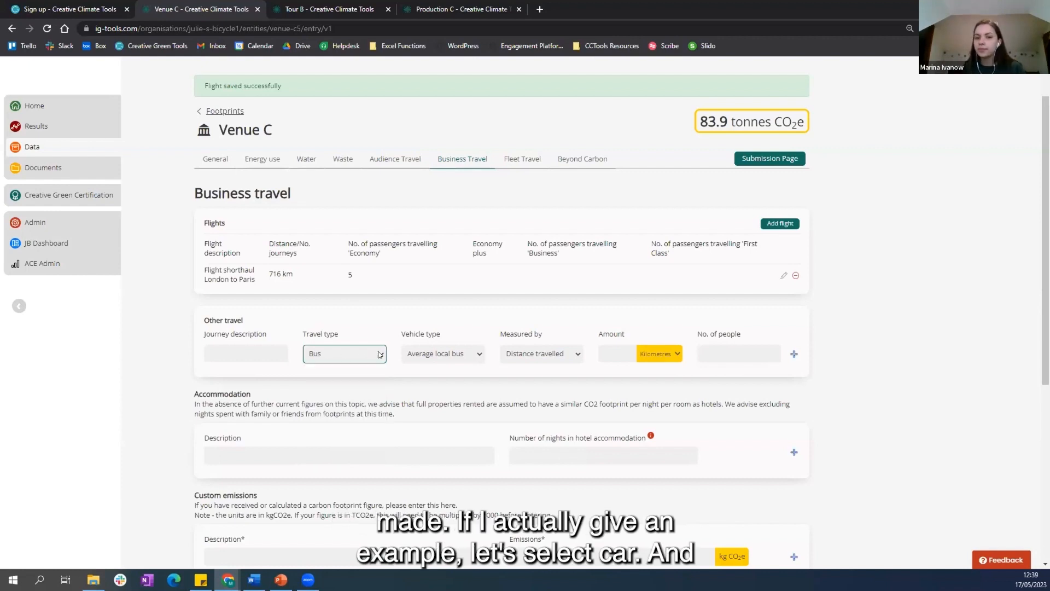
pyautogui.click(380, 354)
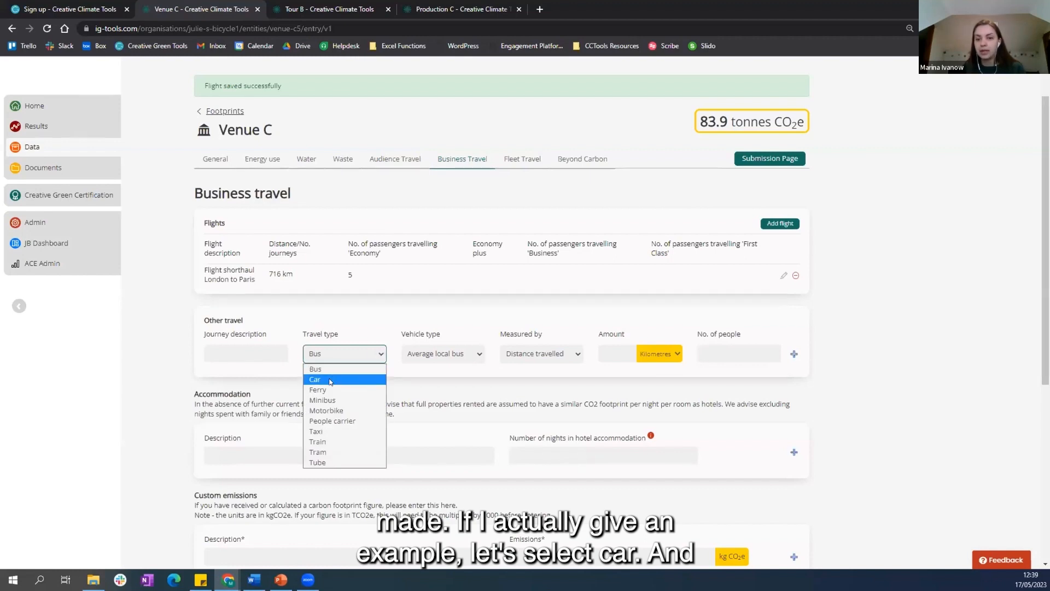
pyautogui.click(330, 380)
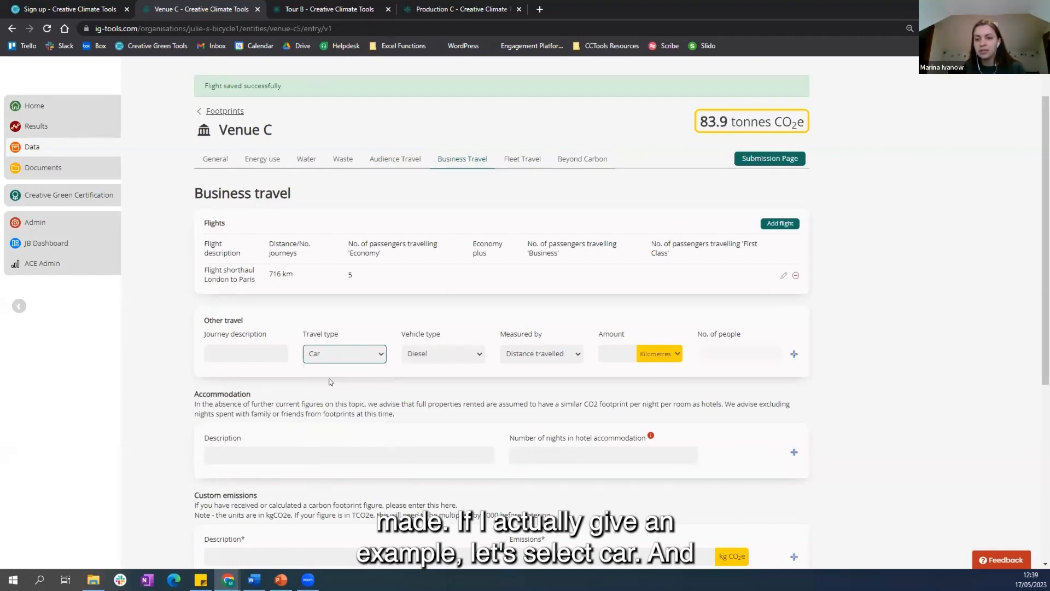
pyautogui.click(439, 354)
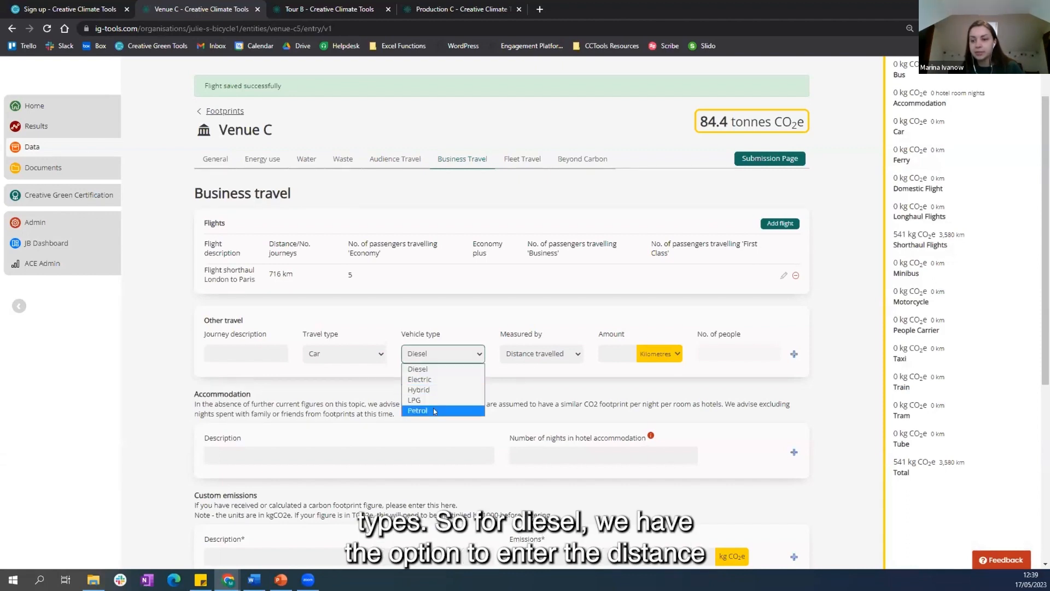
pyautogui.click(434, 370)
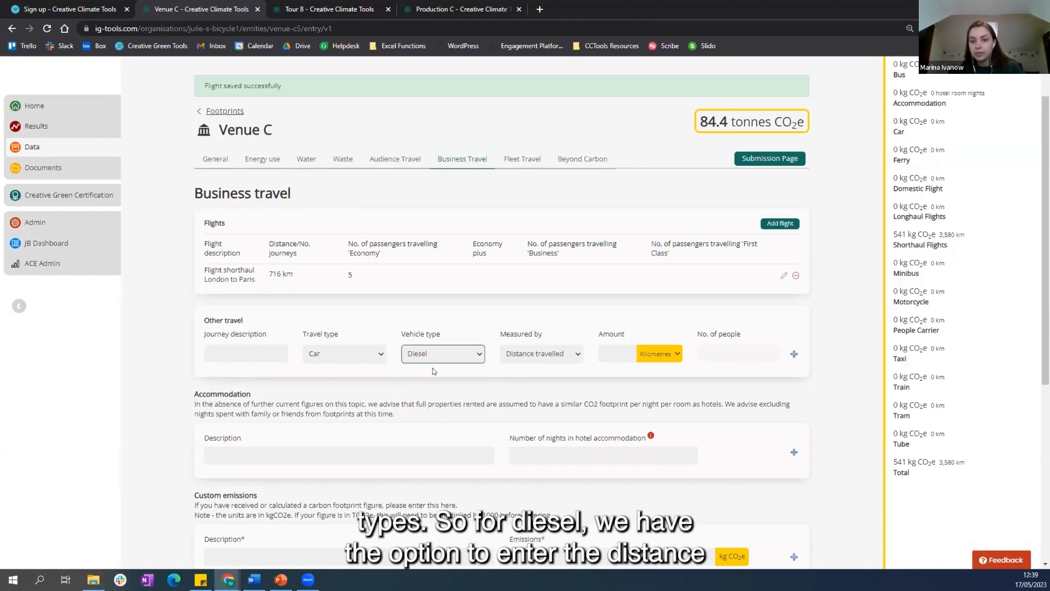
# Step: Keep the diesel car journey measured by distance travelled and enter an amount of 100 kilometres
pyautogui.click(517, 356)
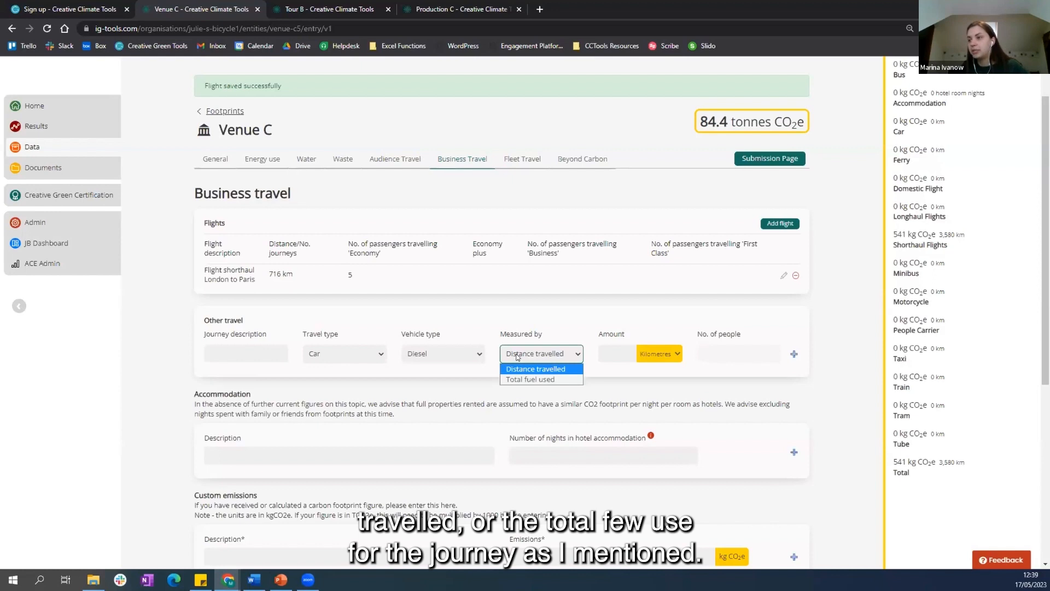
pyautogui.click(517, 355)
pyautogui.click(618, 354)
pyautogui.write('100')
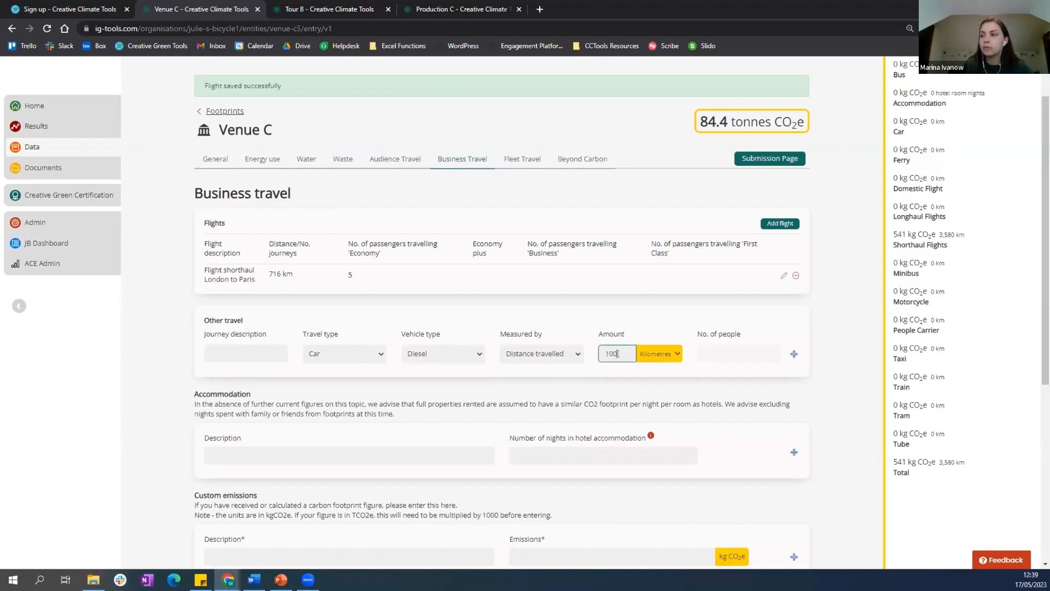
pyautogui.click(684, 388)
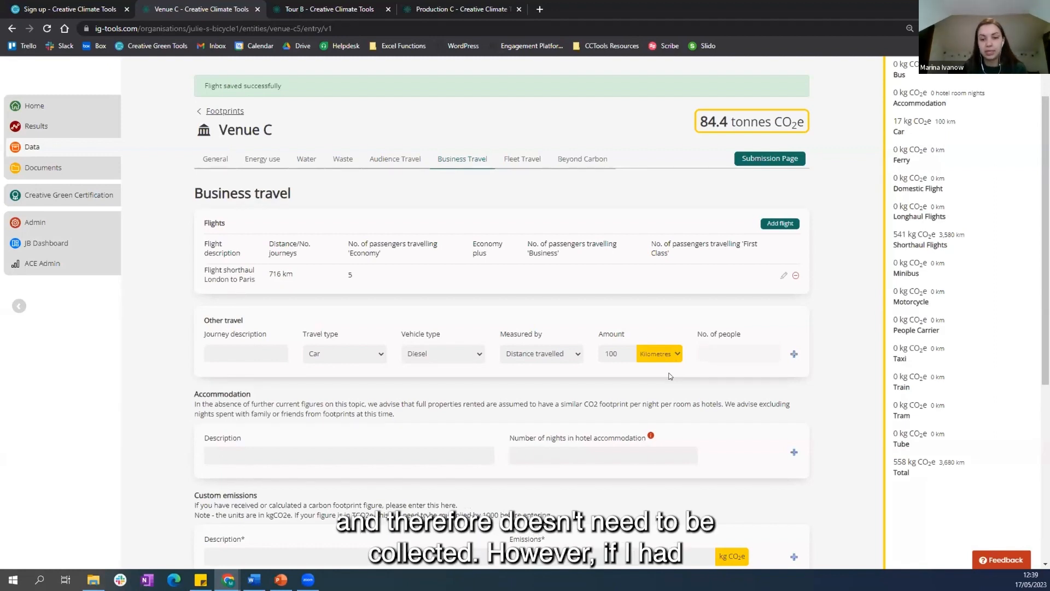
# Step: Add a second Other travel journey by Train with 260 kilometres travelled and 10 people
pyautogui.click(793, 354)
pyautogui.click(366, 373)
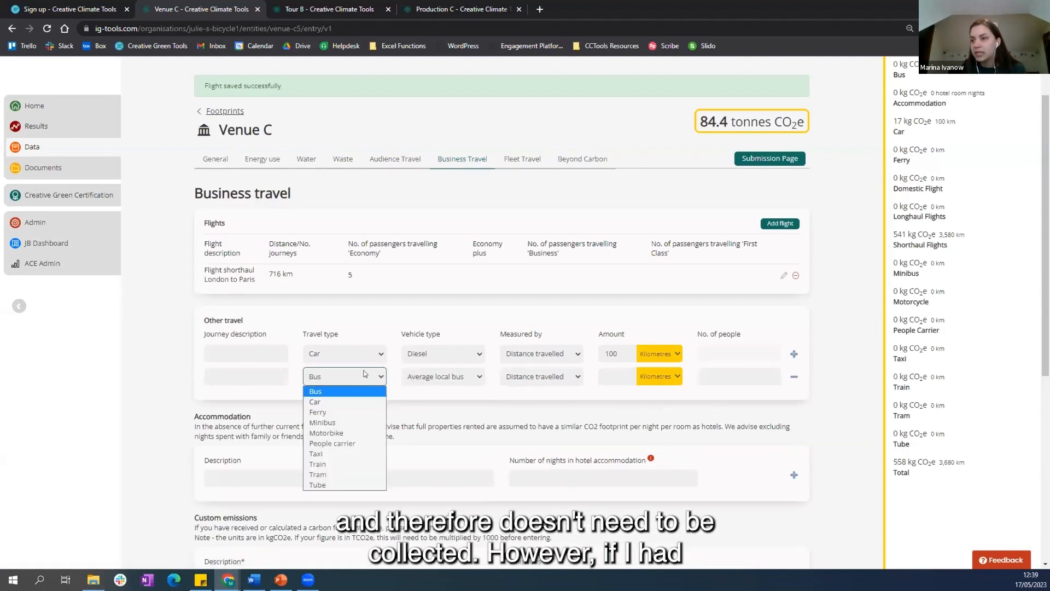
pyautogui.click(338, 465)
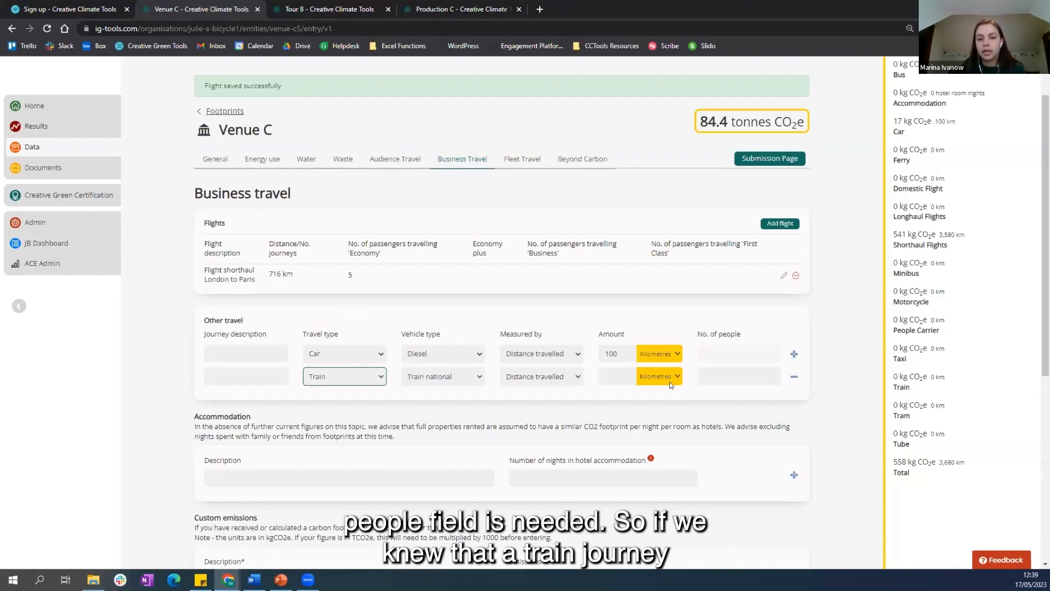
pyautogui.click(607, 376)
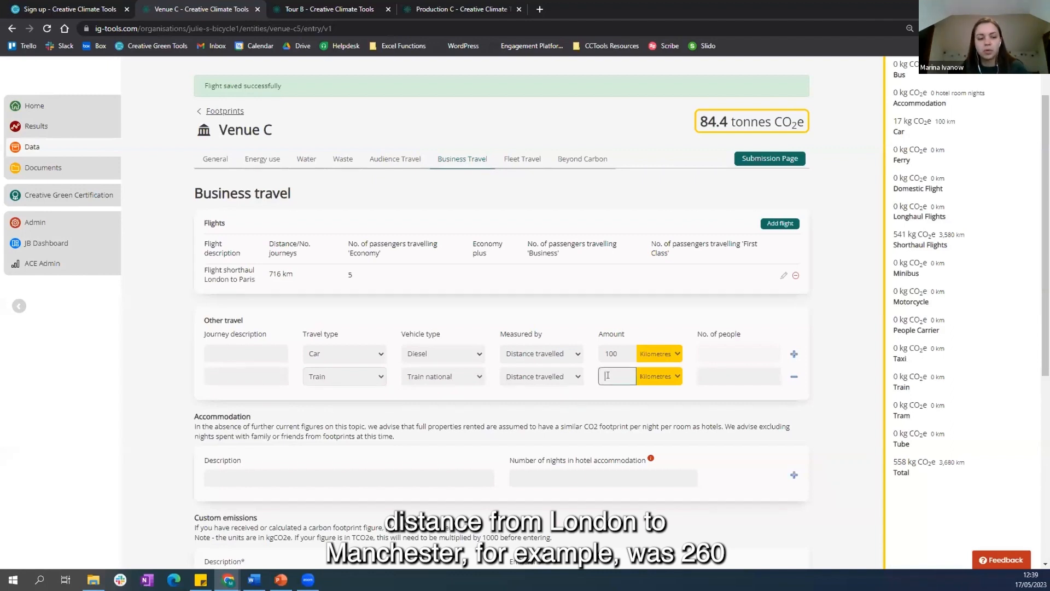
pyautogui.write('260')
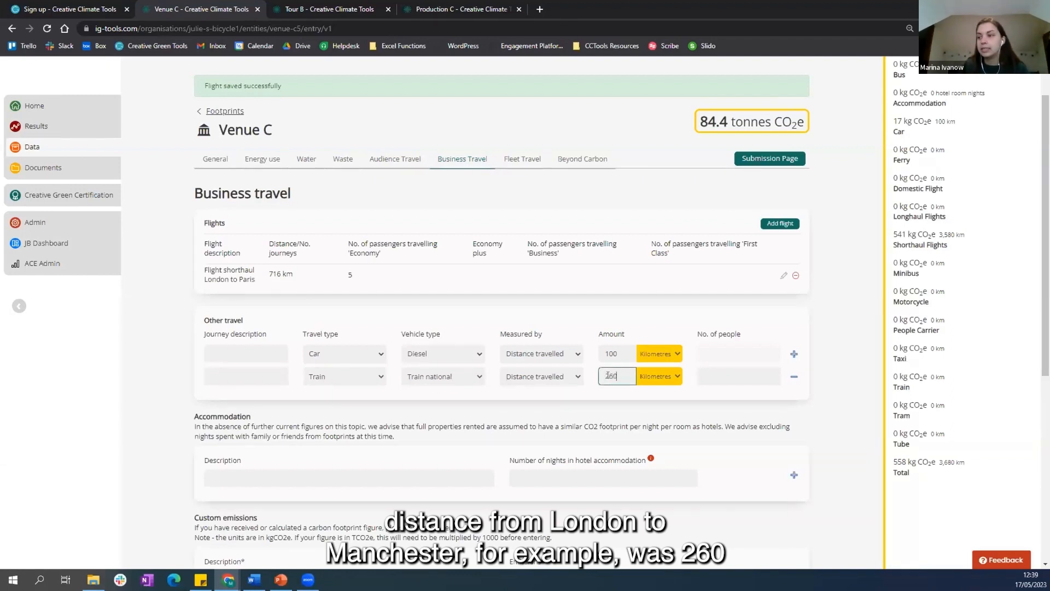
pyautogui.click(735, 375)
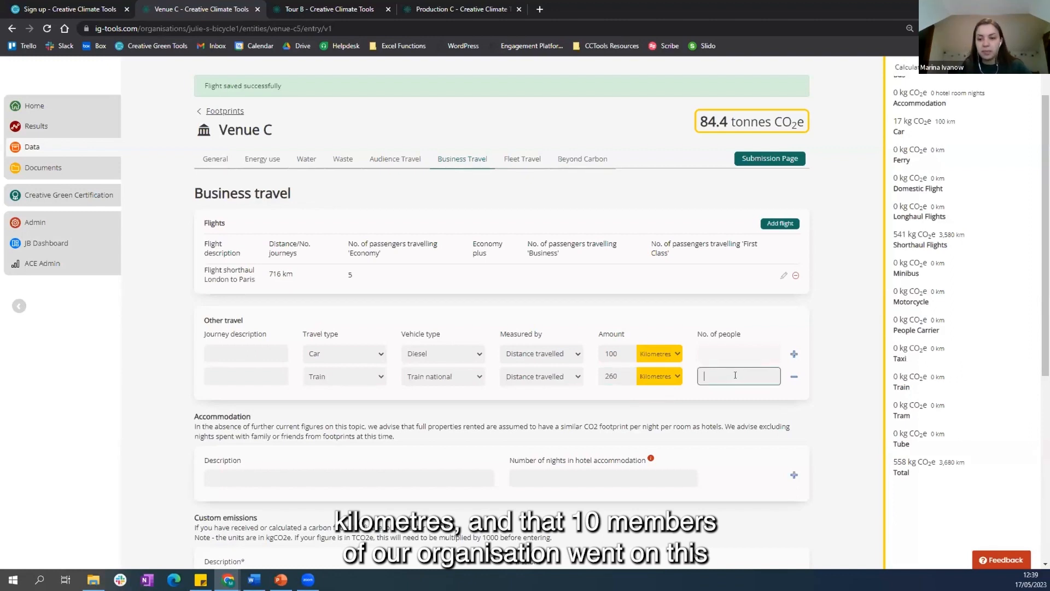
pyautogui.write('10')
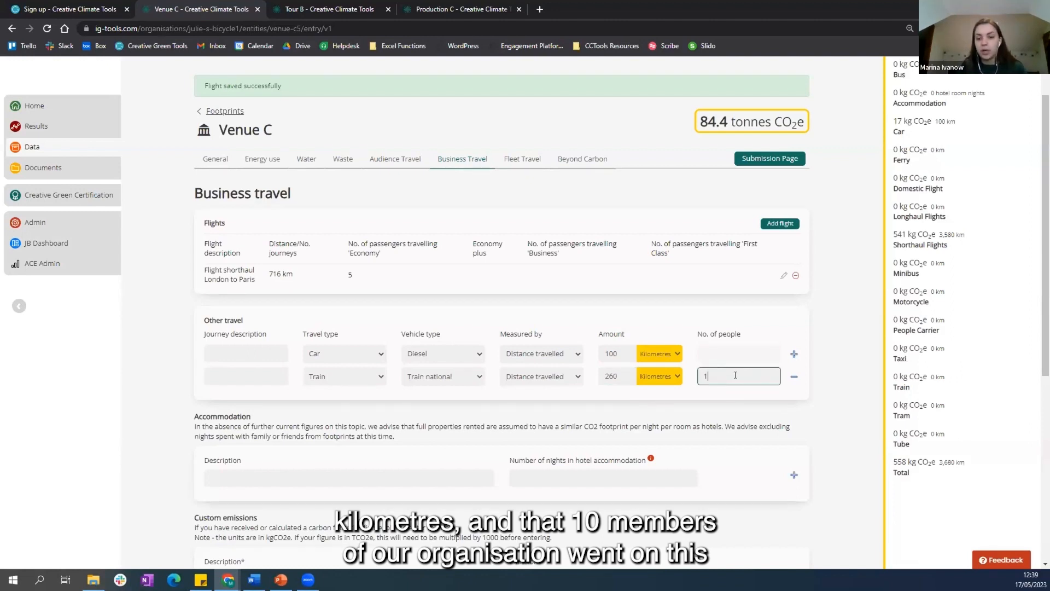
pyautogui.click(704, 410)
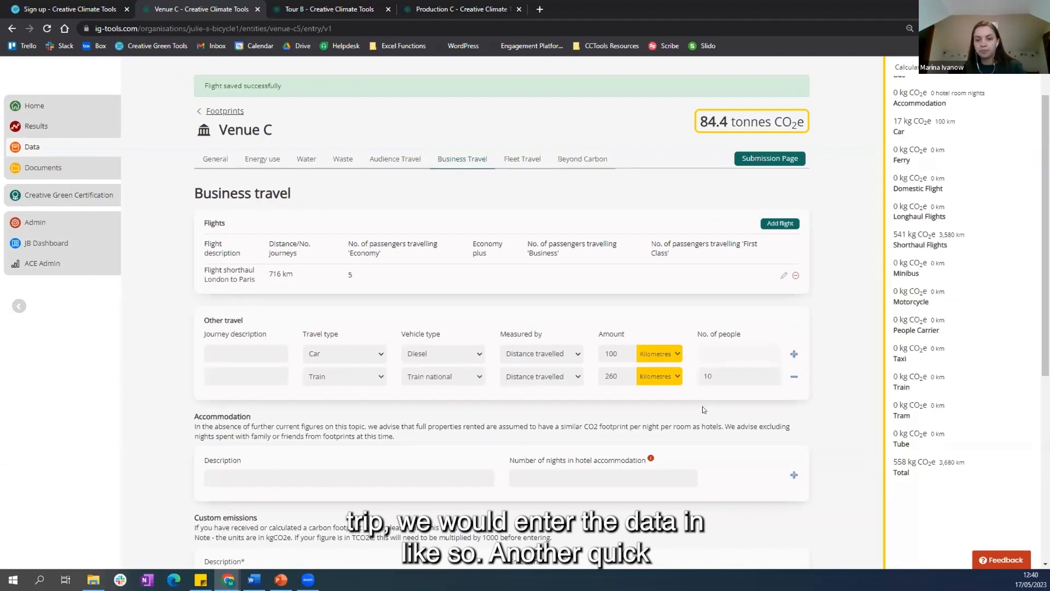
# Step: Add two blank journey rows under Other travel and remove both of them again
pyautogui.scroll(-1, 704, 410)
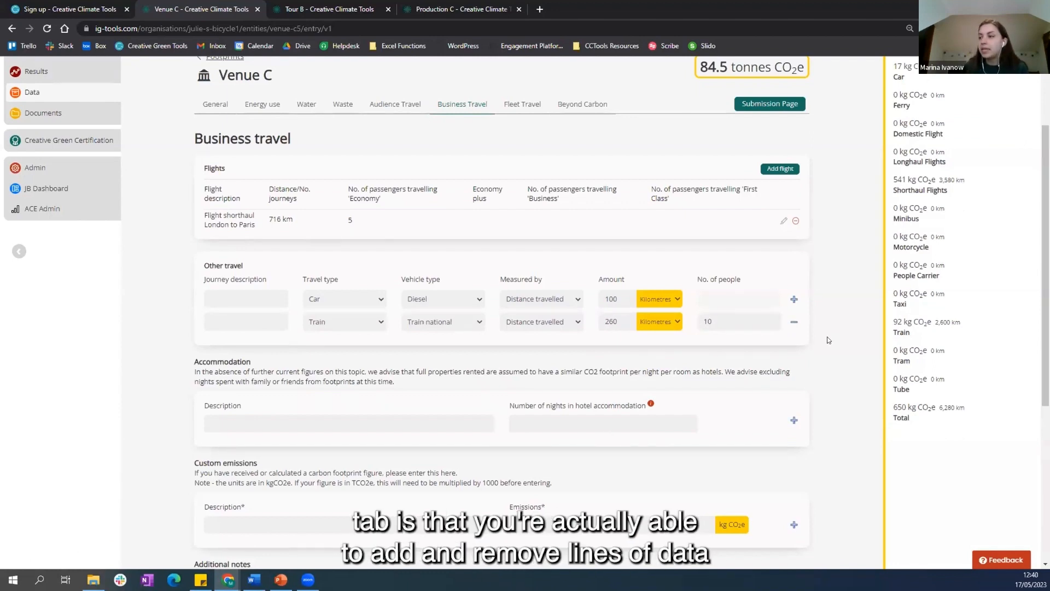
pyautogui.click(793, 299)
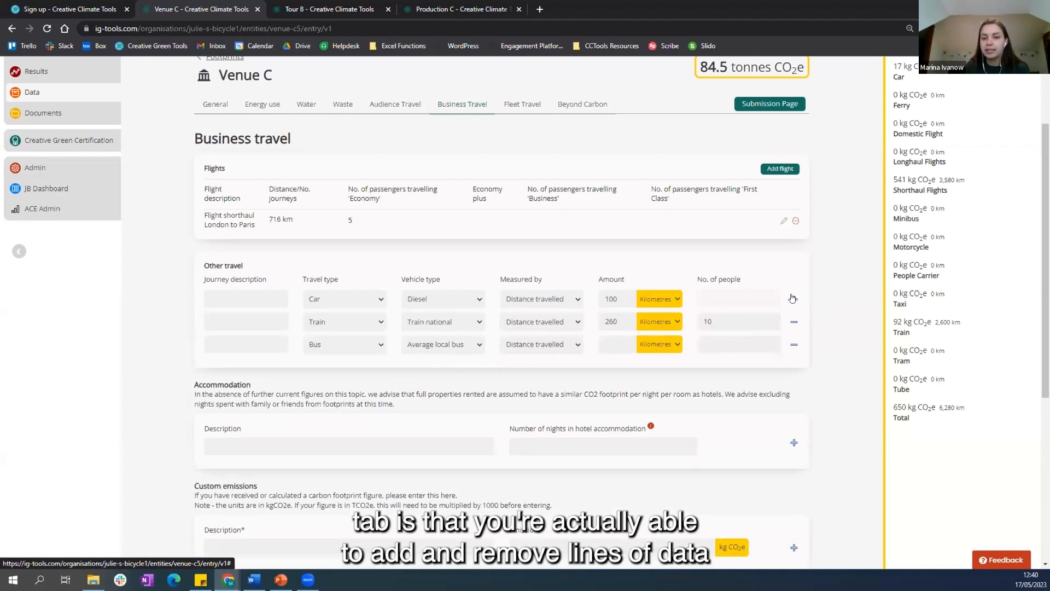
pyautogui.click(793, 299)
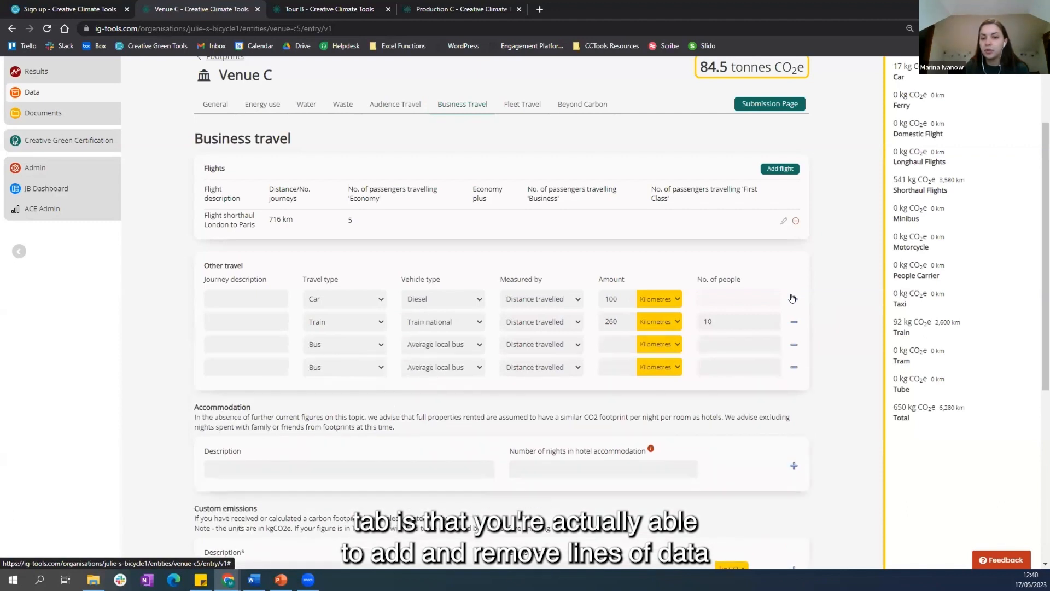
pyautogui.click(793, 367)
pyautogui.click(793, 348)
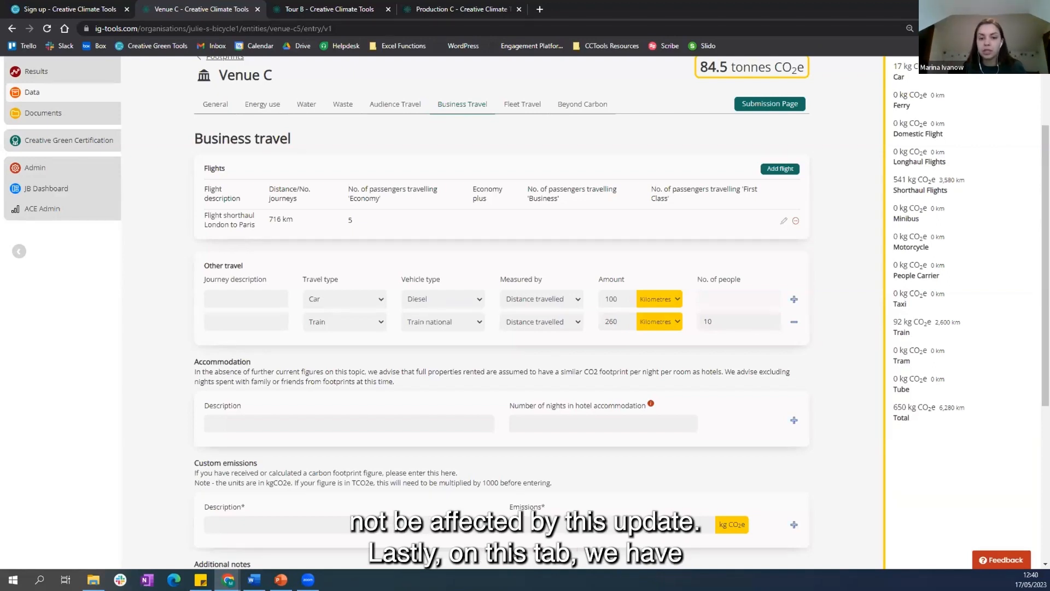
# Step: Enter 50 nights of hotel accommodation and save the business travel data to update the results
pyautogui.scroll(-1, 378, 407)
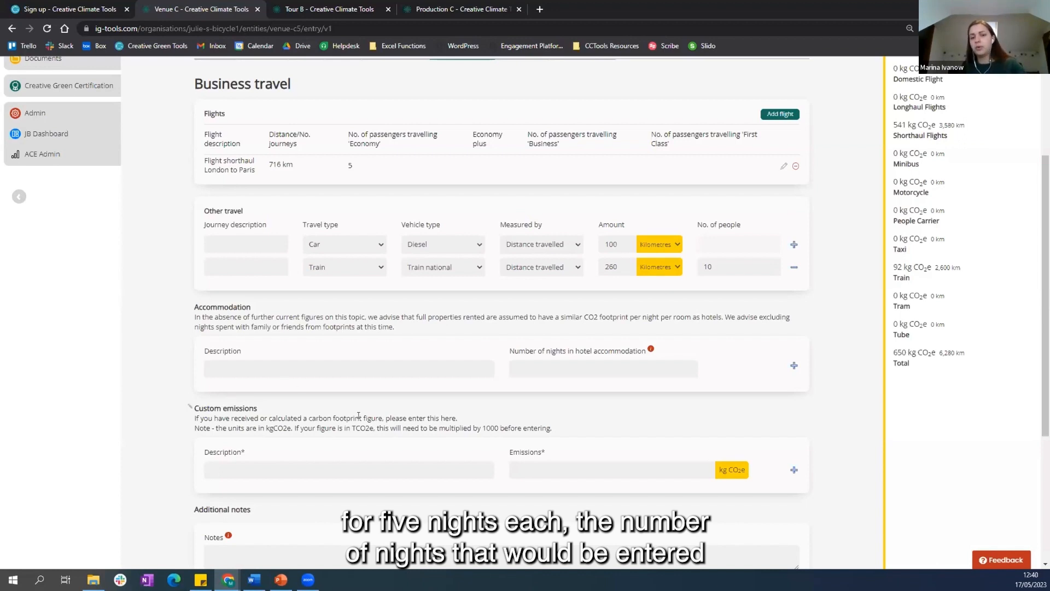
pyautogui.click(522, 373)
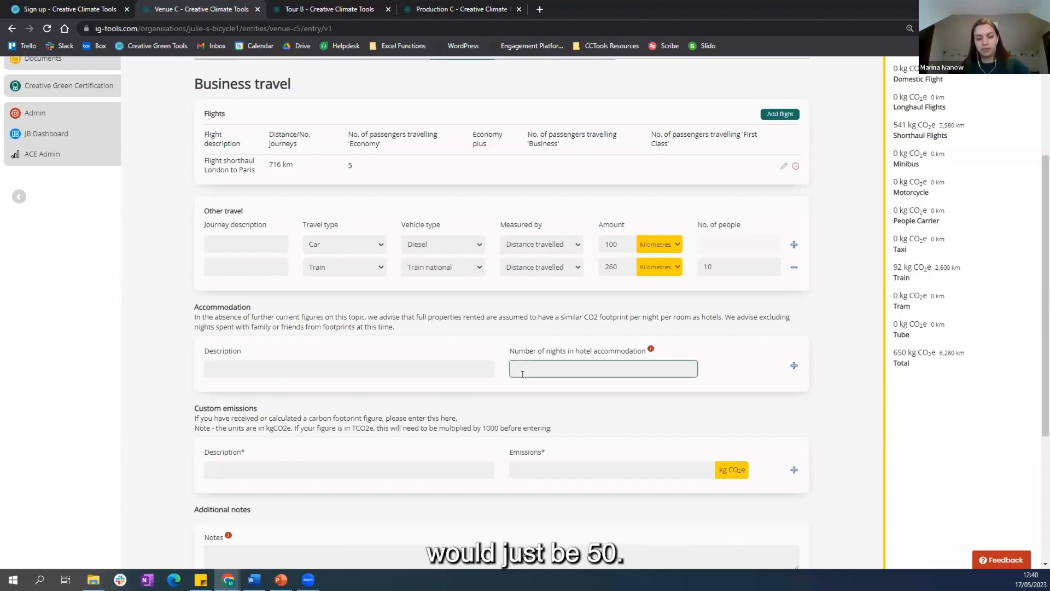
pyautogui.write('50')
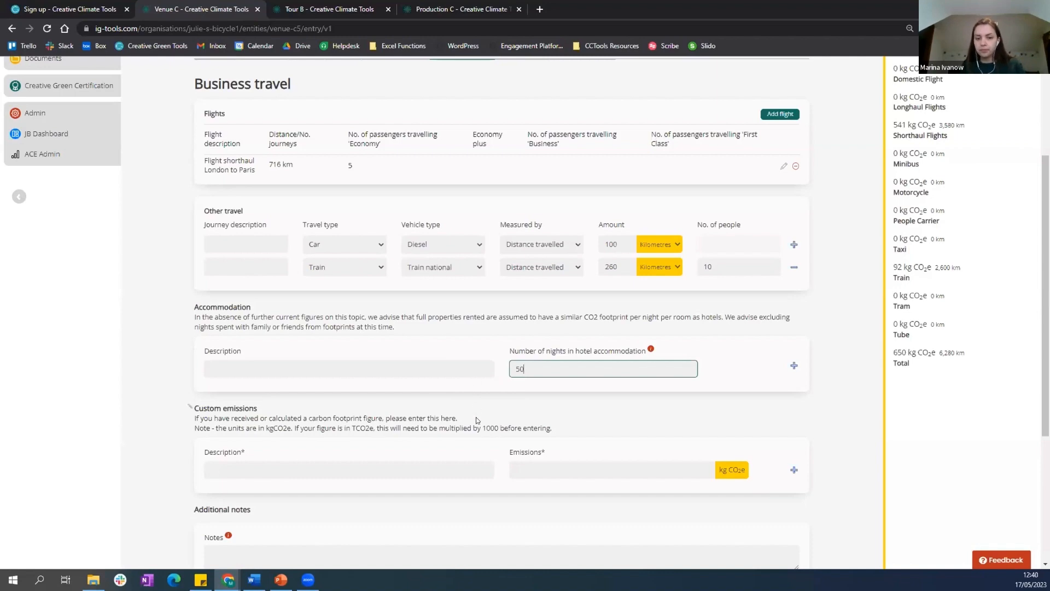
pyautogui.scroll(-4, 476, 417)
pyautogui.click(700, 406)
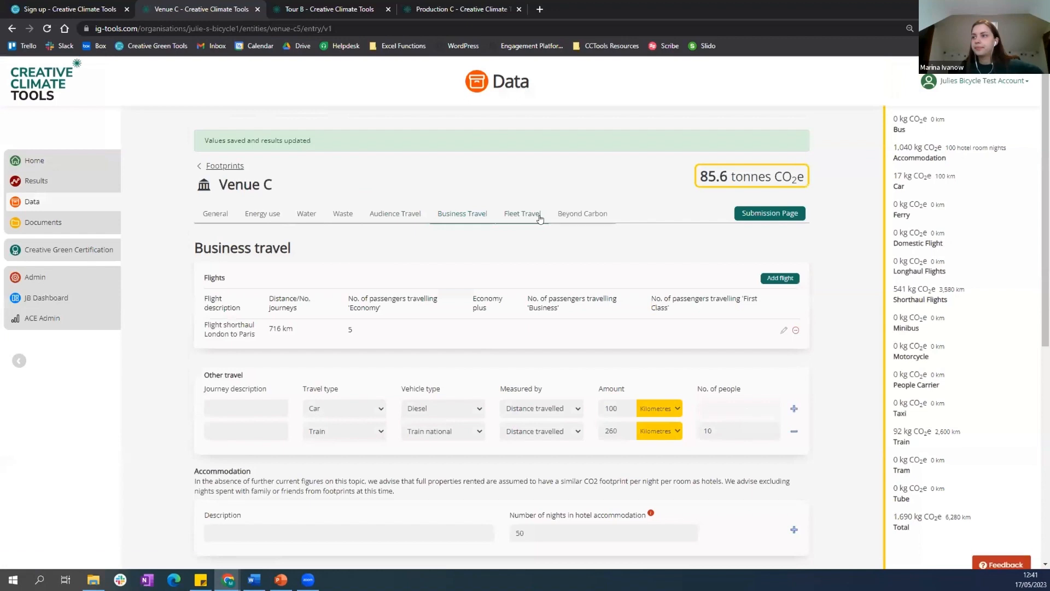
# Step: Open Venue C's Fleet Travel section and review its travel type, vehicle type and measurement options
pyautogui.click(539, 220)
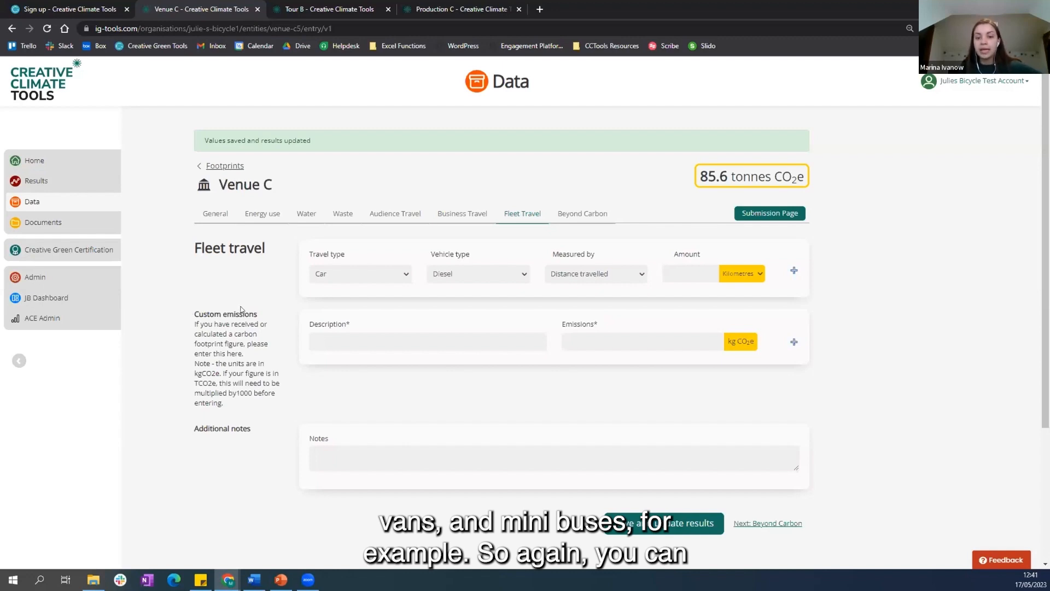
pyautogui.click(390, 279)
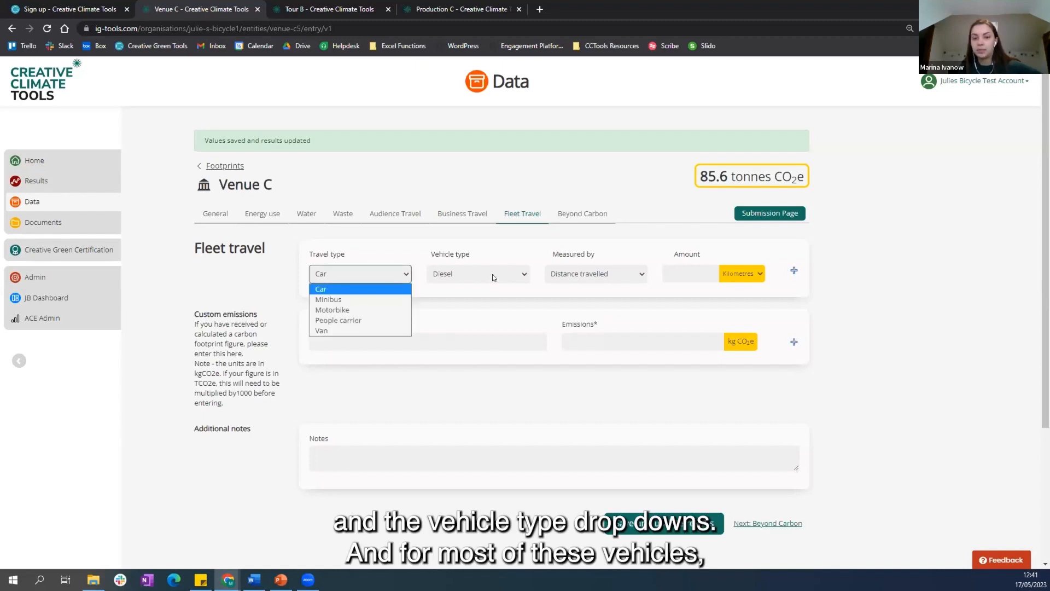
pyautogui.click(492, 274)
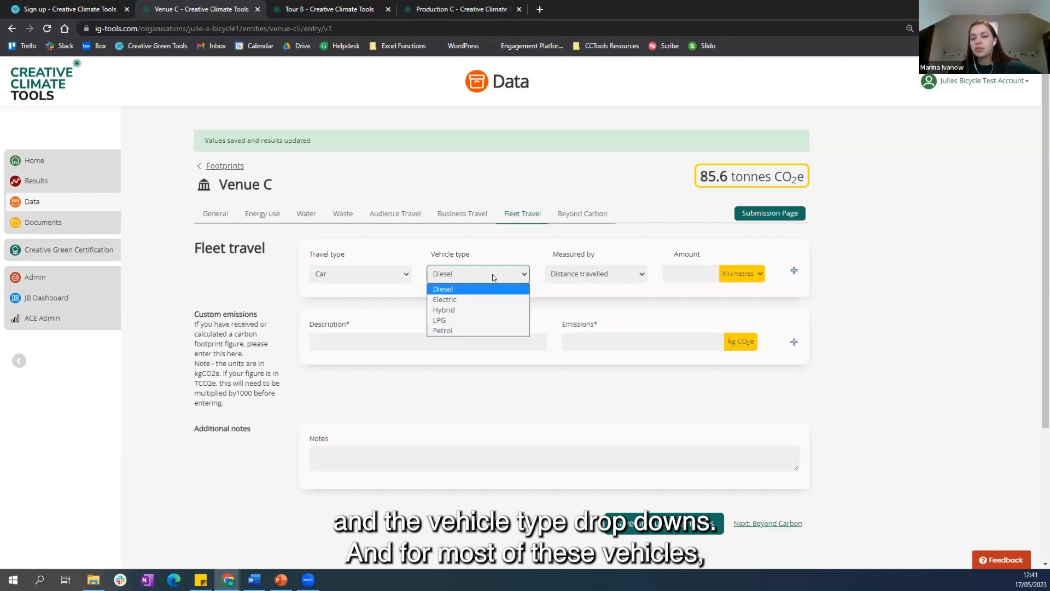
pyautogui.click(492, 274)
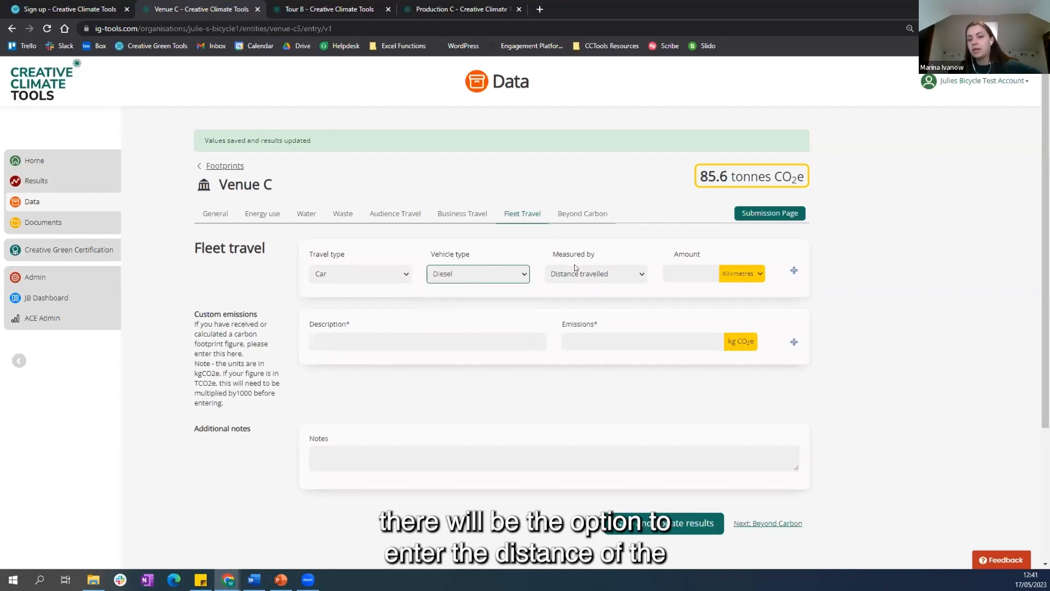
pyautogui.click(618, 270)
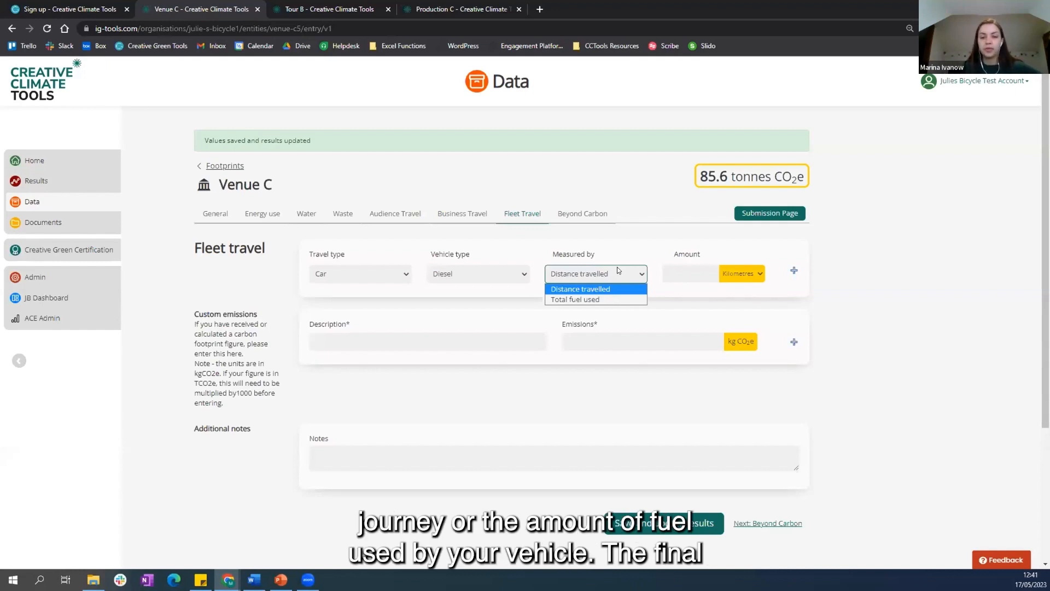
pyautogui.click(618, 270)
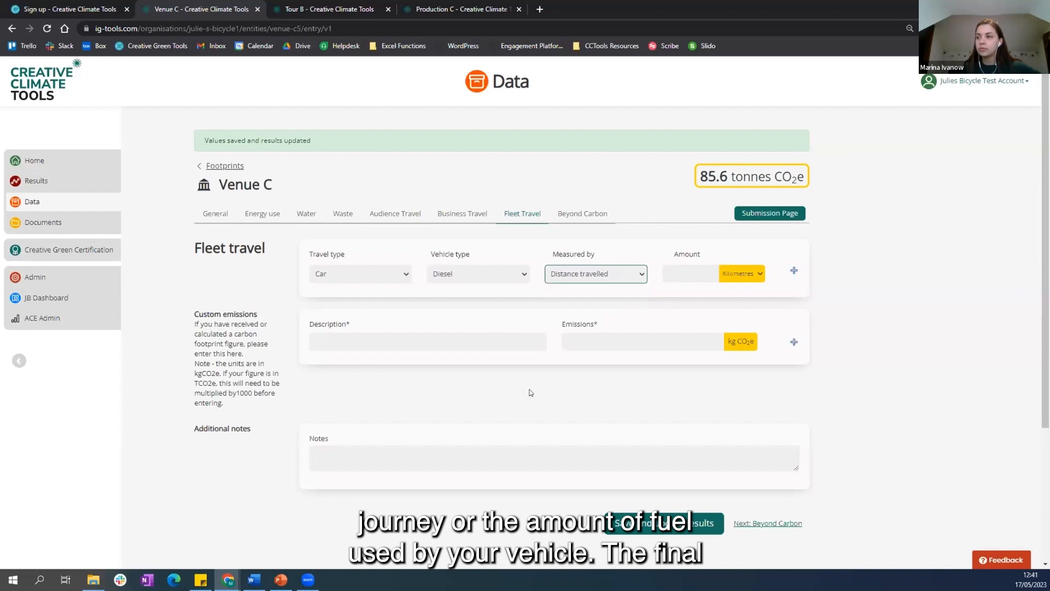
# Step: Open Venue C's Beyond Carbon survey and highlight the overall carbon footprint figure
pyautogui.click(524, 417)
pyautogui.click(578, 212)
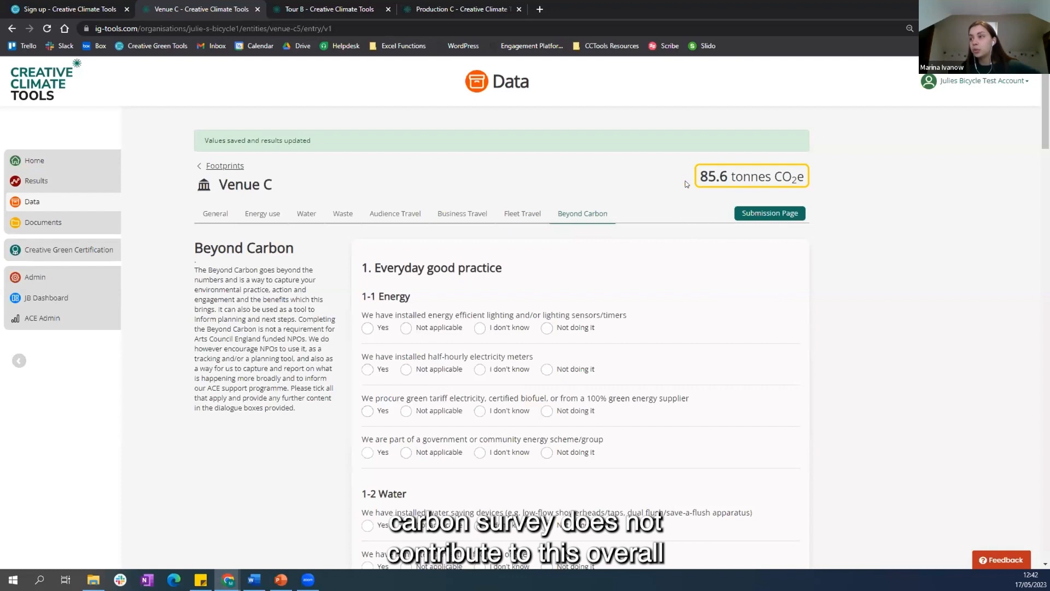
pyautogui.moveTo(688, 184); pyautogui.dragTo(733, 179)
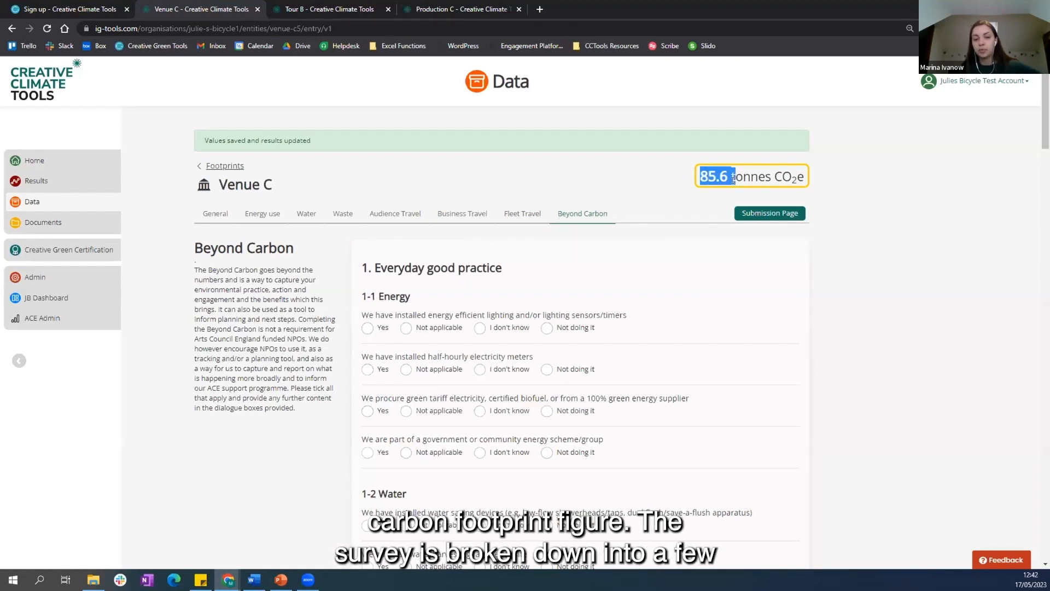
pyautogui.click(686, 234)
# Step: Review the survey's Everyday good practice questions on energy, water, waste and food
pyautogui.scroll(-1, 686, 233)
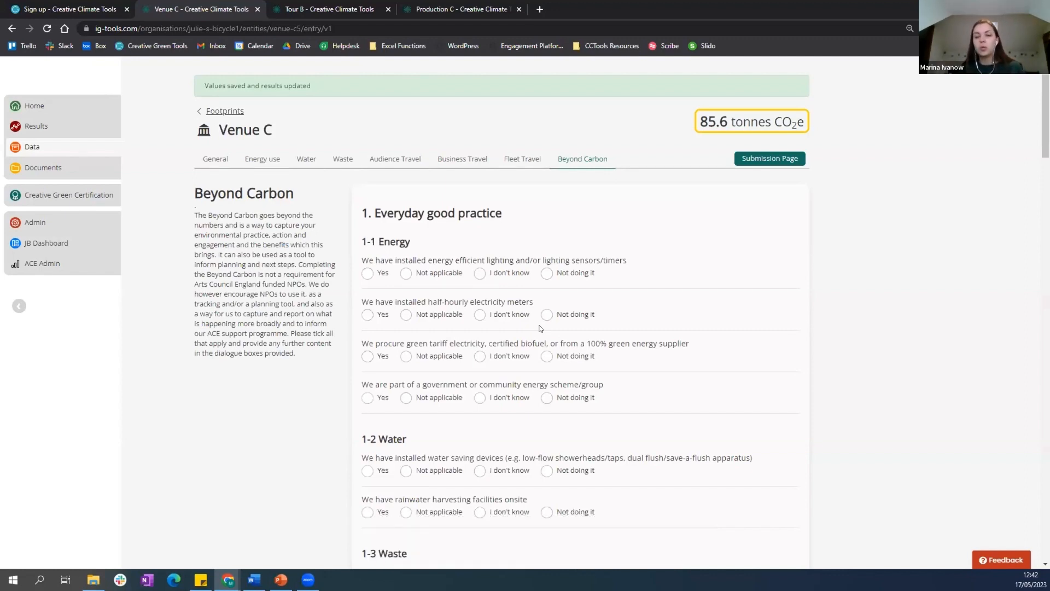
pyautogui.scroll(-1, 469, 332)
pyautogui.scroll(-1, 448, 424)
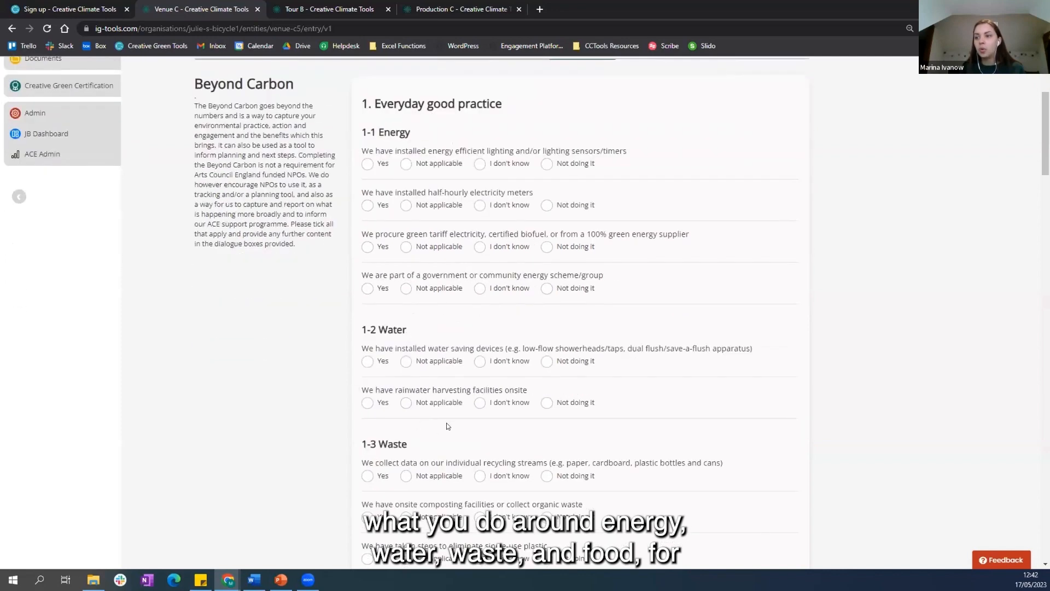
pyautogui.scroll(-3, 361, 433)
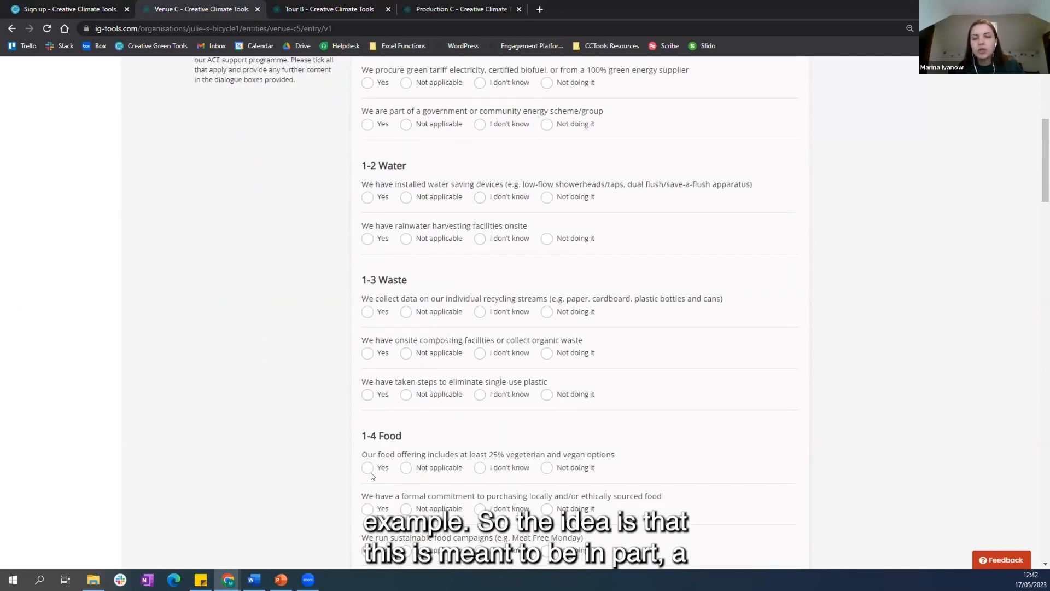
pyautogui.scroll(4, 371, 472)
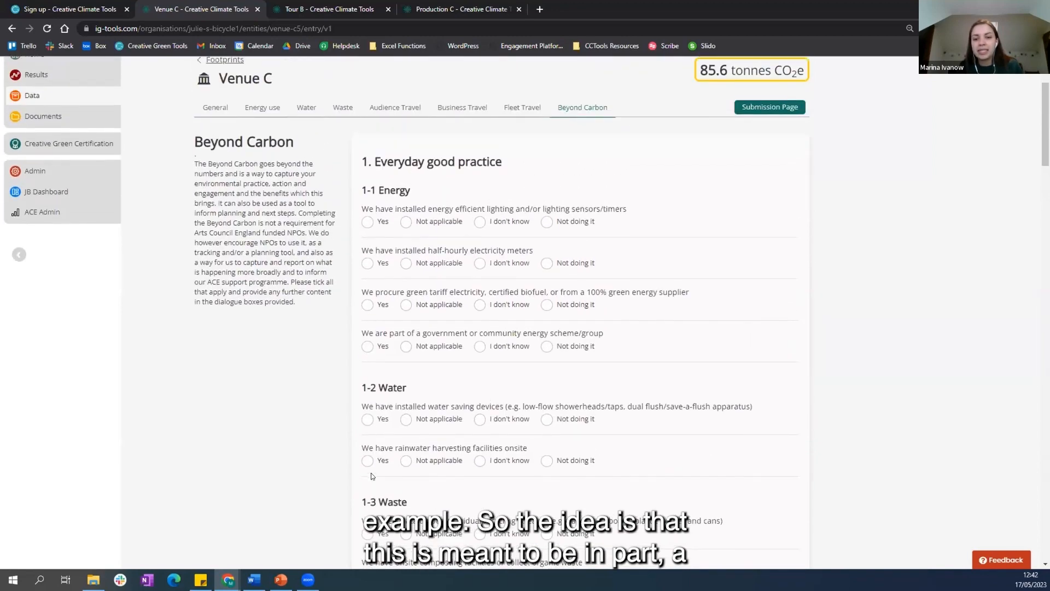
pyautogui.scroll(1, 371, 476)
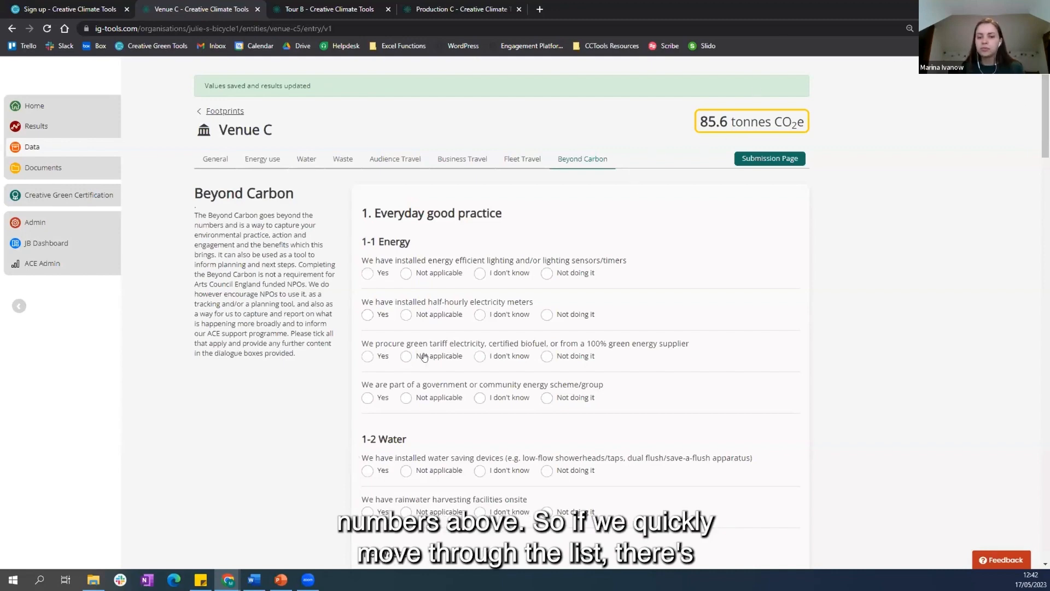
# Step: Look through the rest of the survey, covering governance and leadership, creative programmes and engagement, its open text box, and benefits from environmental action
pyautogui.scroll(-5, 425, 357)
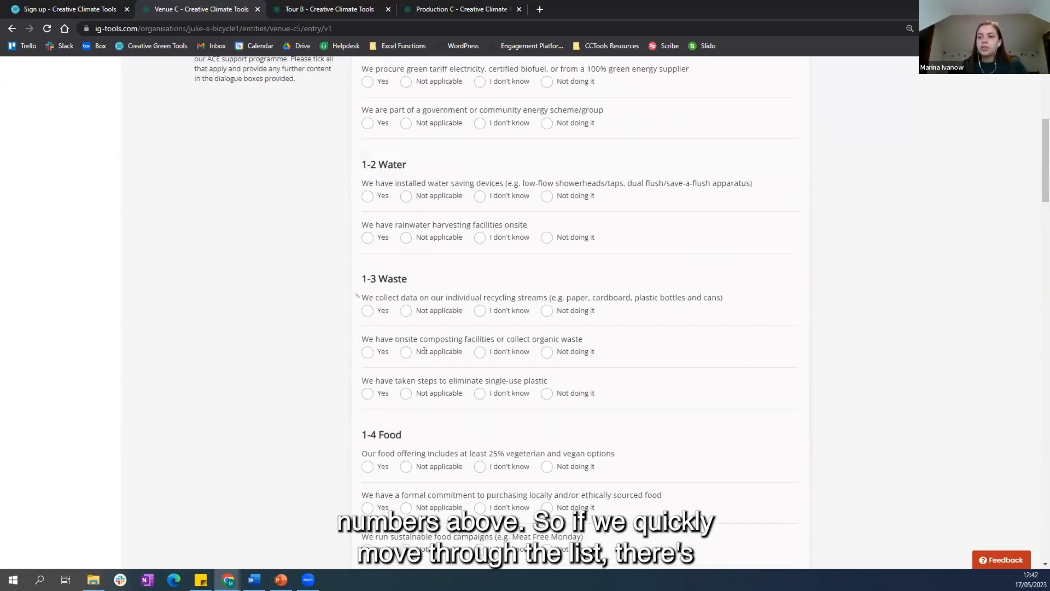
pyautogui.scroll(-7, 424, 350)
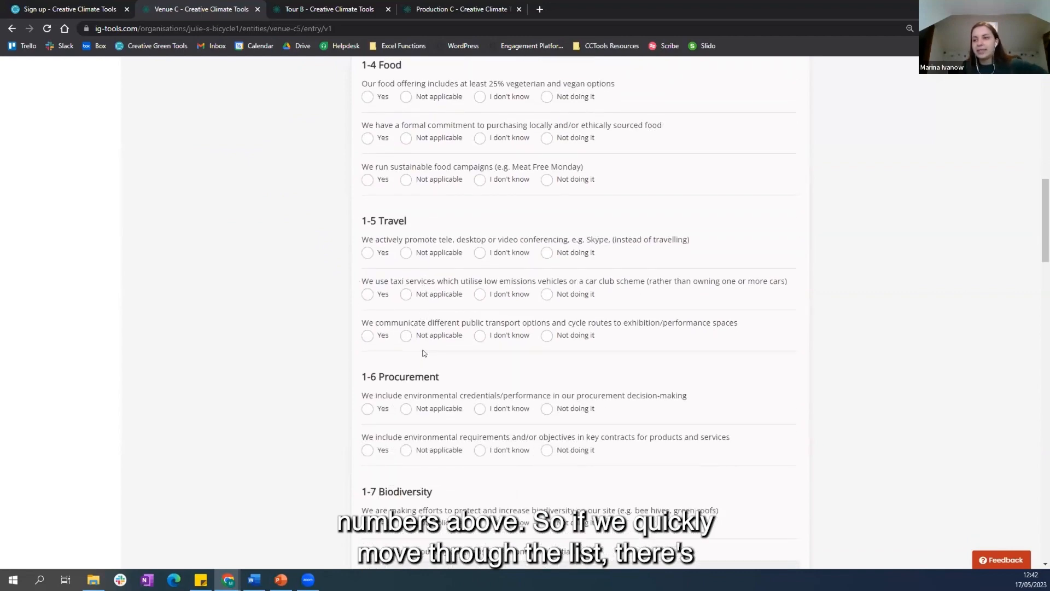
pyautogui.scroll(-6, 422, 347)
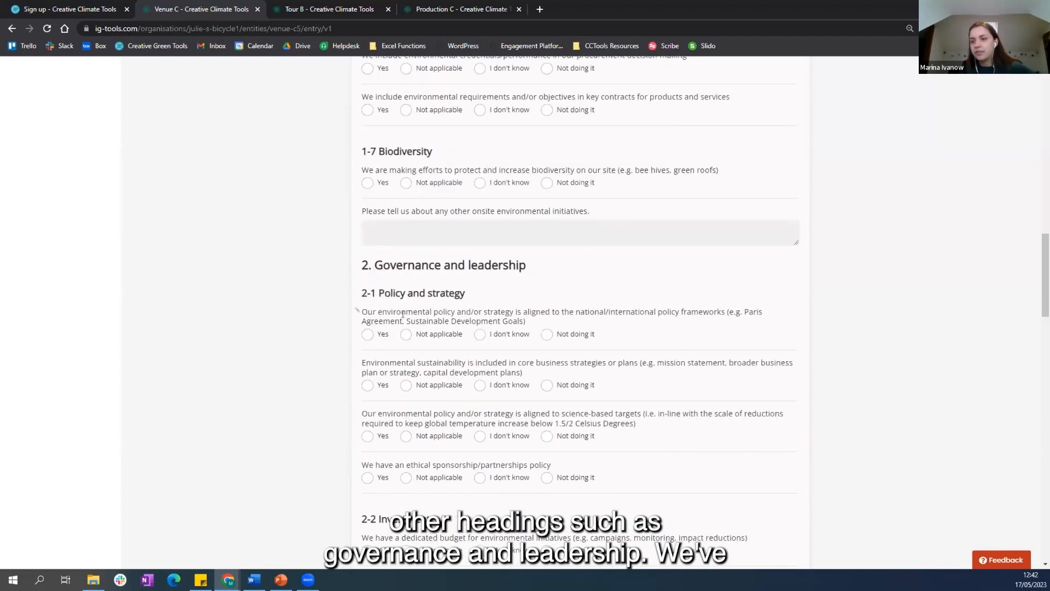
pyautogui.scroll(-11, 444, 320)
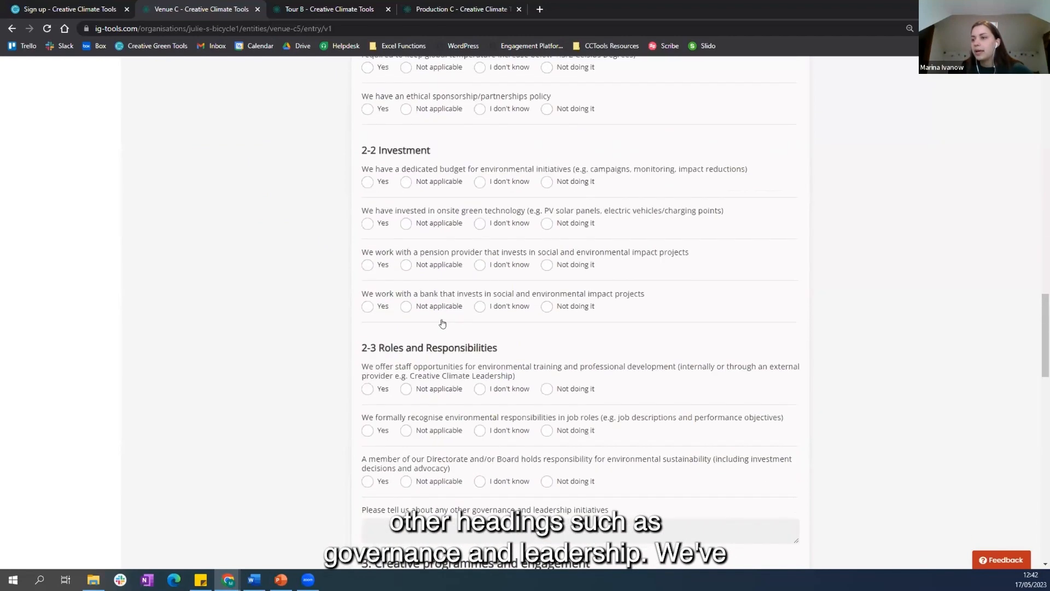
pyautogui.scroll(-3, 444, 322)
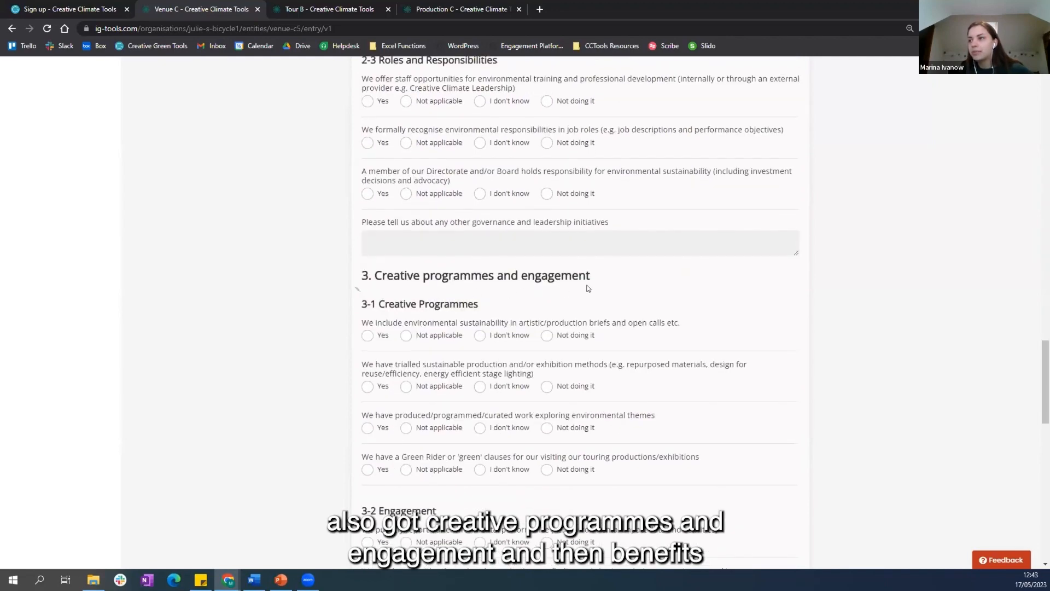
pyautogui.scroll(-9, 359, 343)
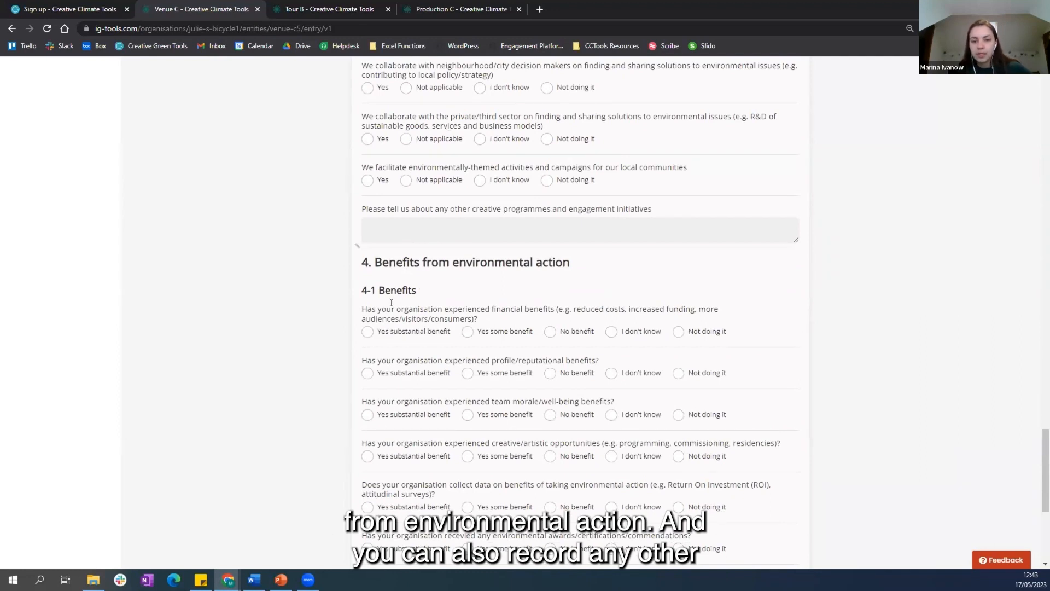
pyautogui.click(402, 224)
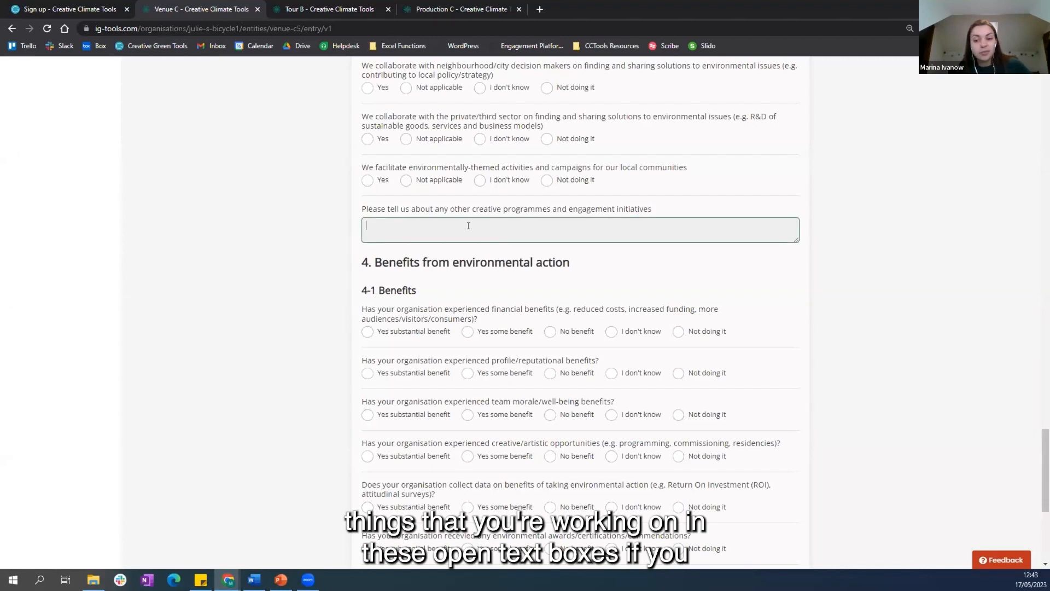
pyautogui.scroll(-5, 507, 274)
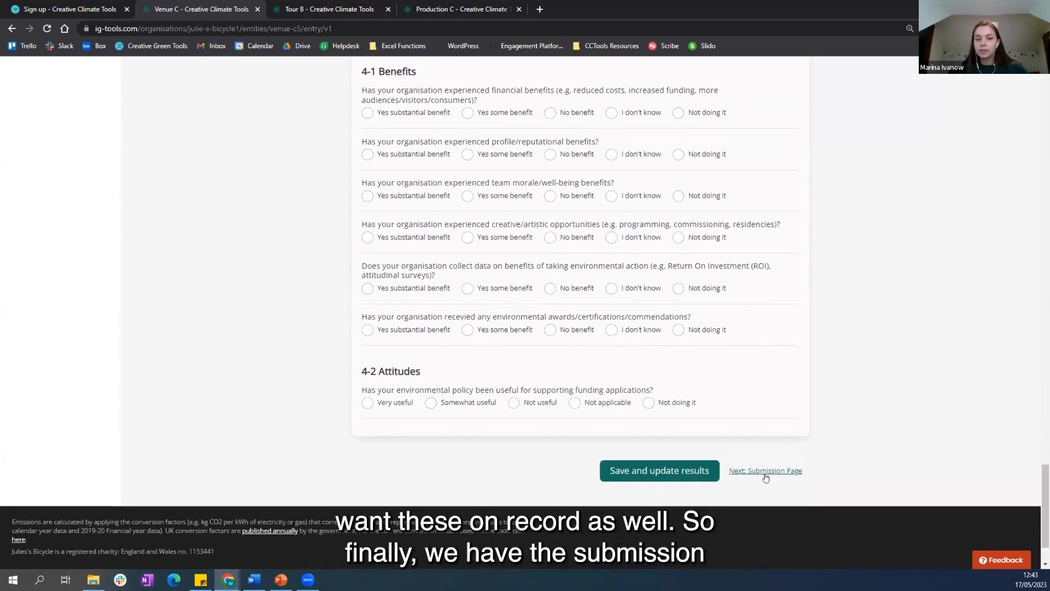
# Step: Open Venue C's Submission Page and examine the option for submitting the footprint
pyautogui.click(765, 474)
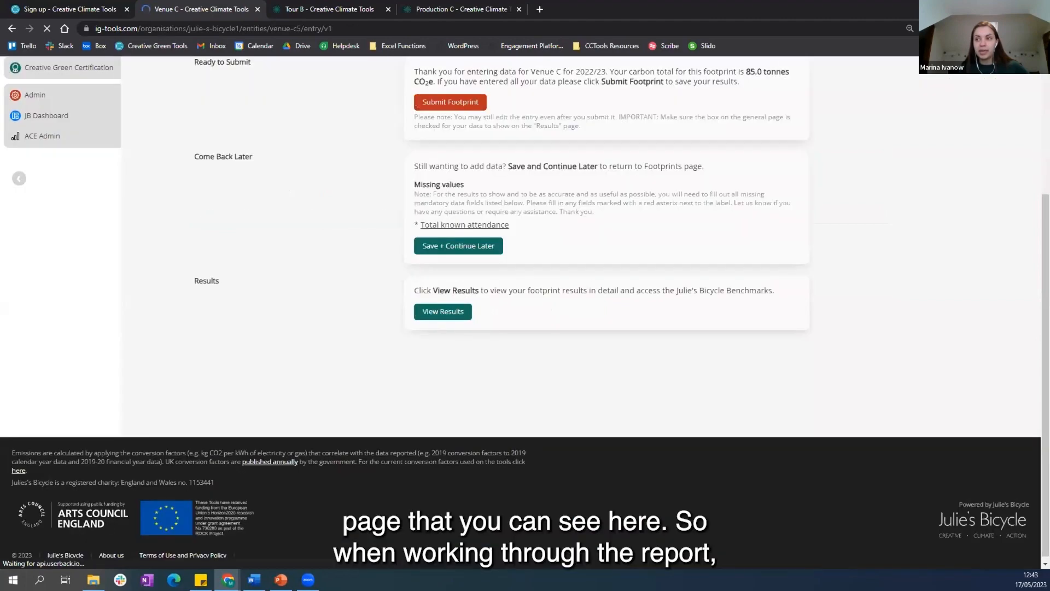
pyautogui.scroll(3, 312, 356)
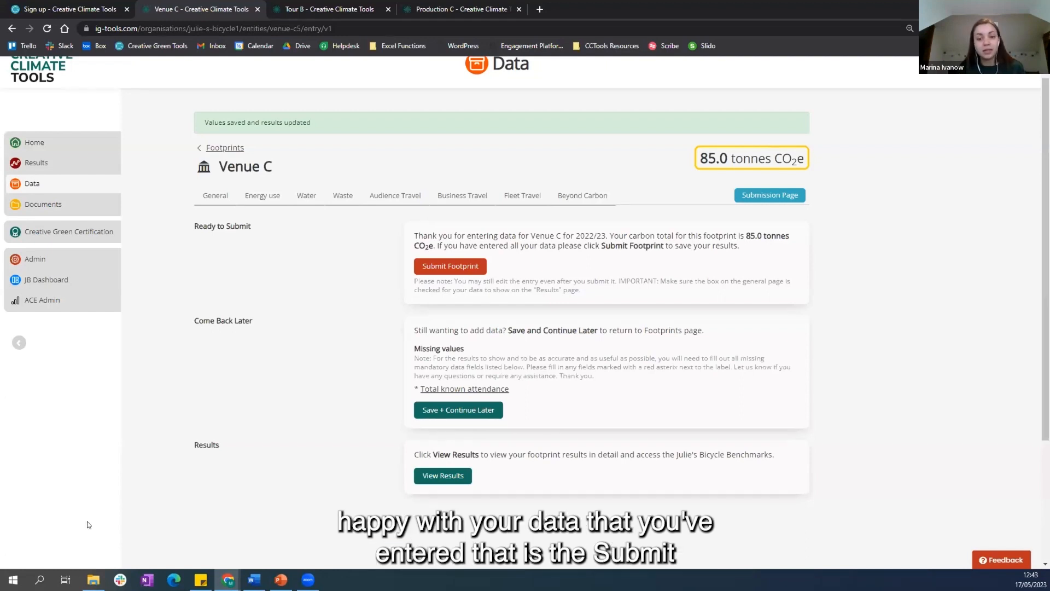
pyautogui.click(477, 268)
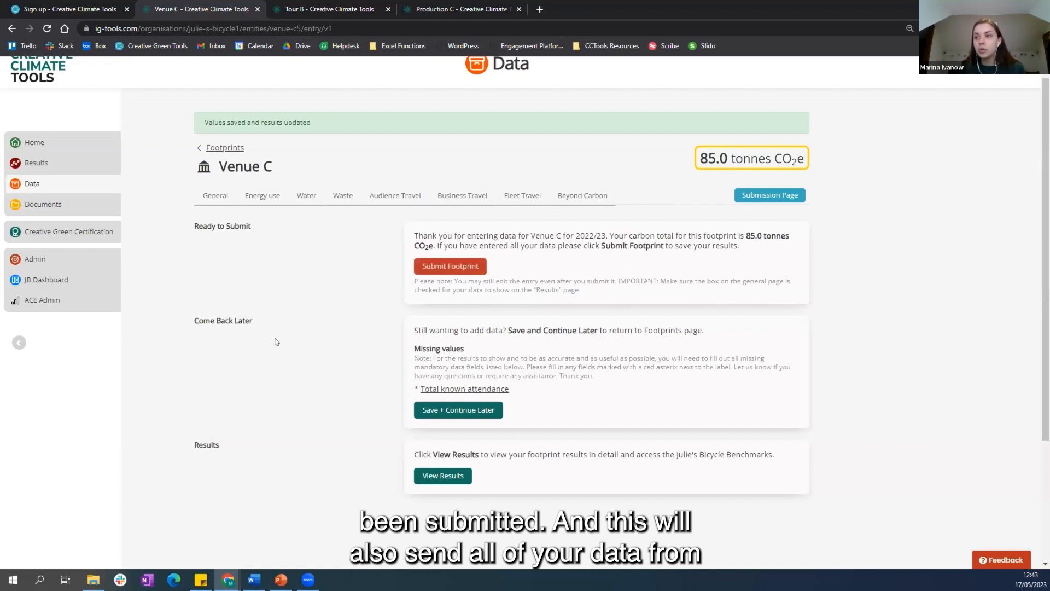
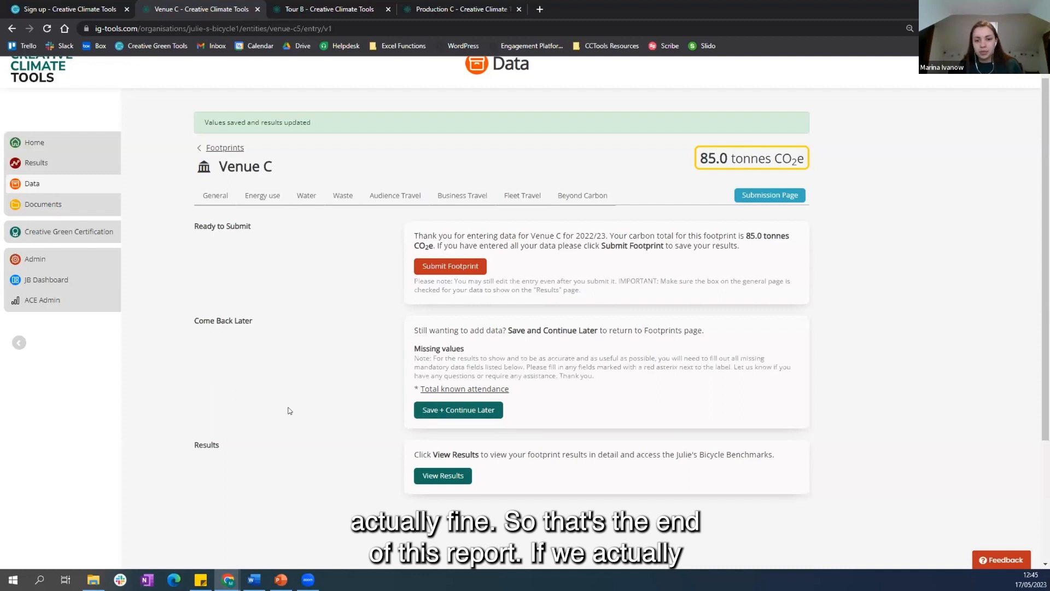
# Step: Return to the Data page and highlight the heading of the incomplete footprints list
pyautogui.click(48, 183)
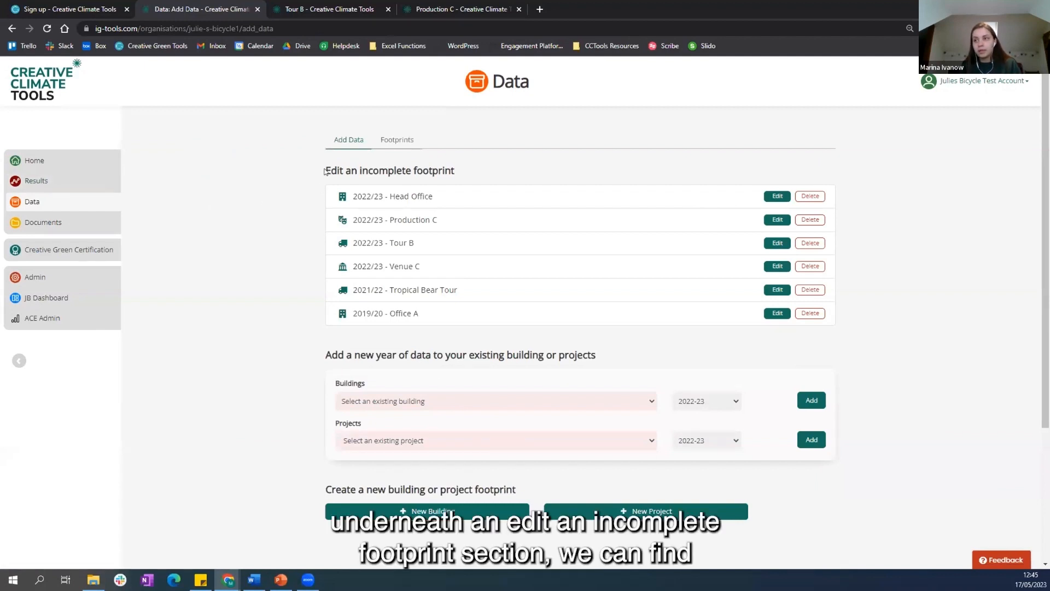
pyautogui.moveTo(327, 170); pyautogui.dragTo(460, 172)
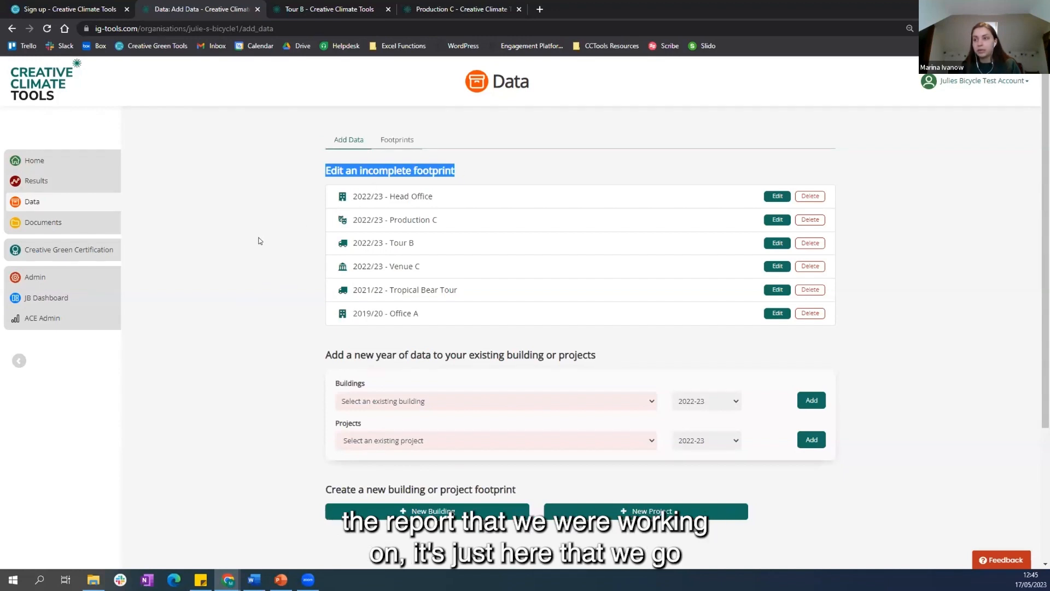
pyautogui.click(310, 210)
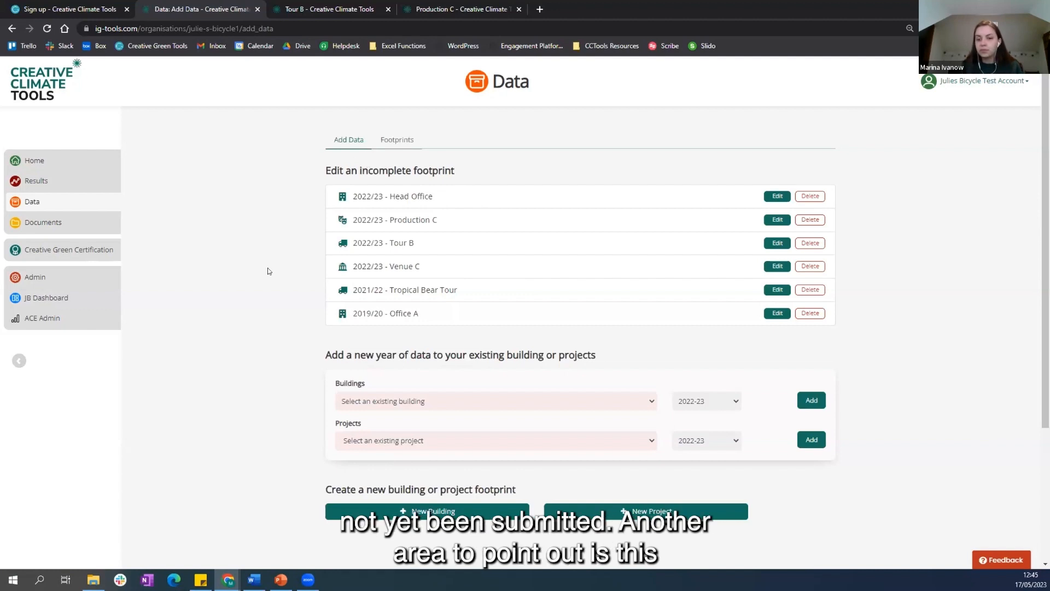
# Step: Choose Venue C and the 2023-24 reporting year for adding a new year of data to an existing building
pyautogui.scroll(-2, 268, 271)
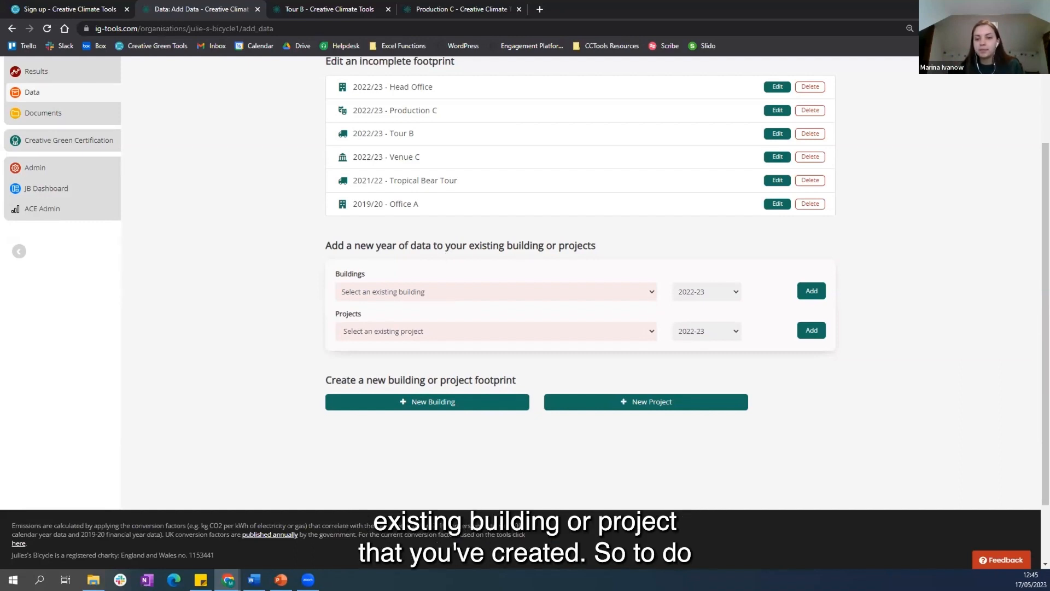
pyautogui.click(444, 291)
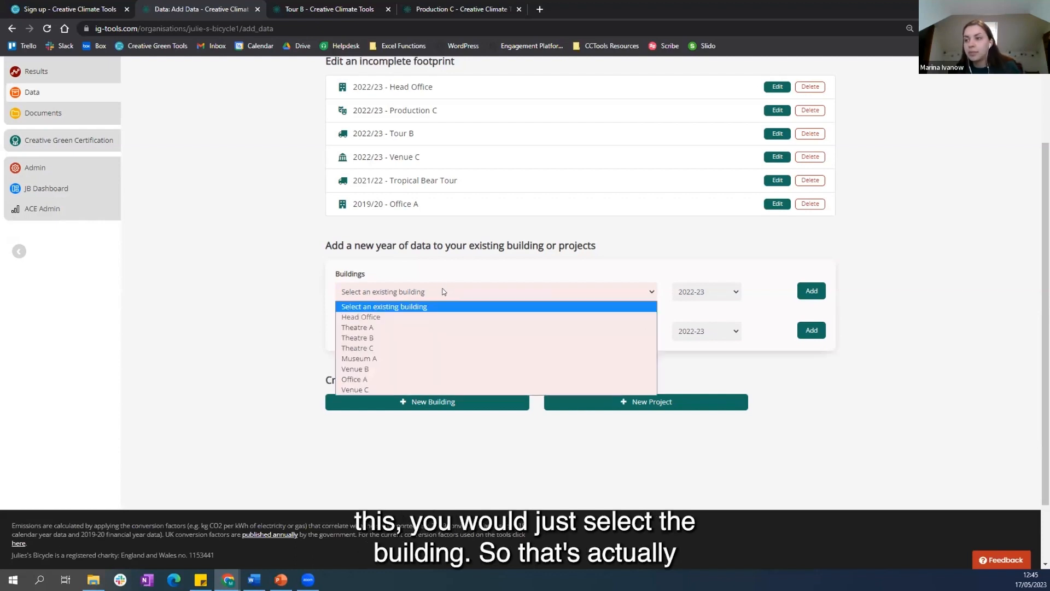
pyautogui.click(365, 390)
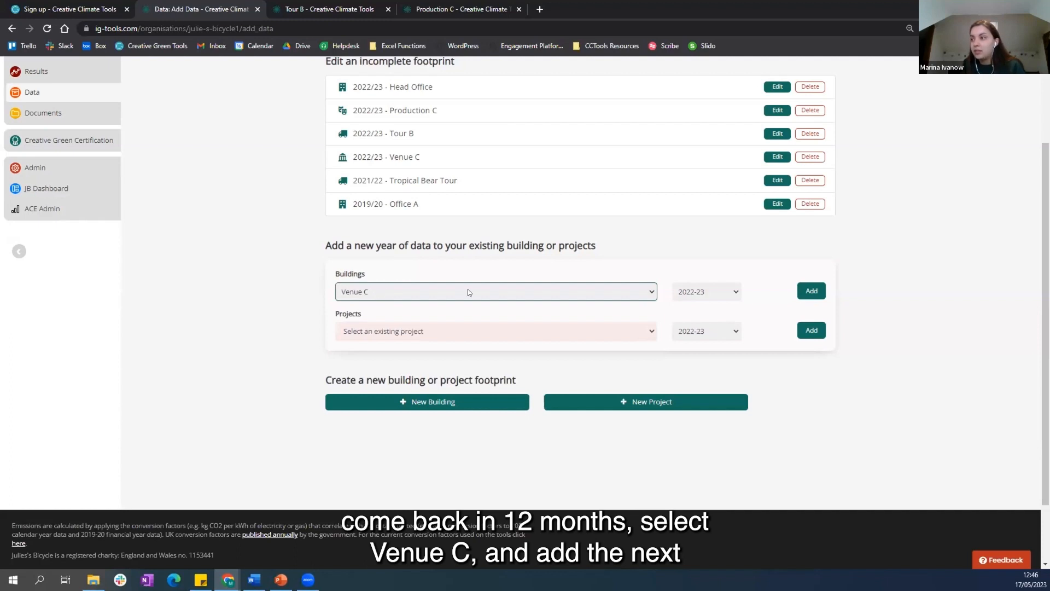
pyautogui.click(704, 293)
pyautogui.click(710, 308)
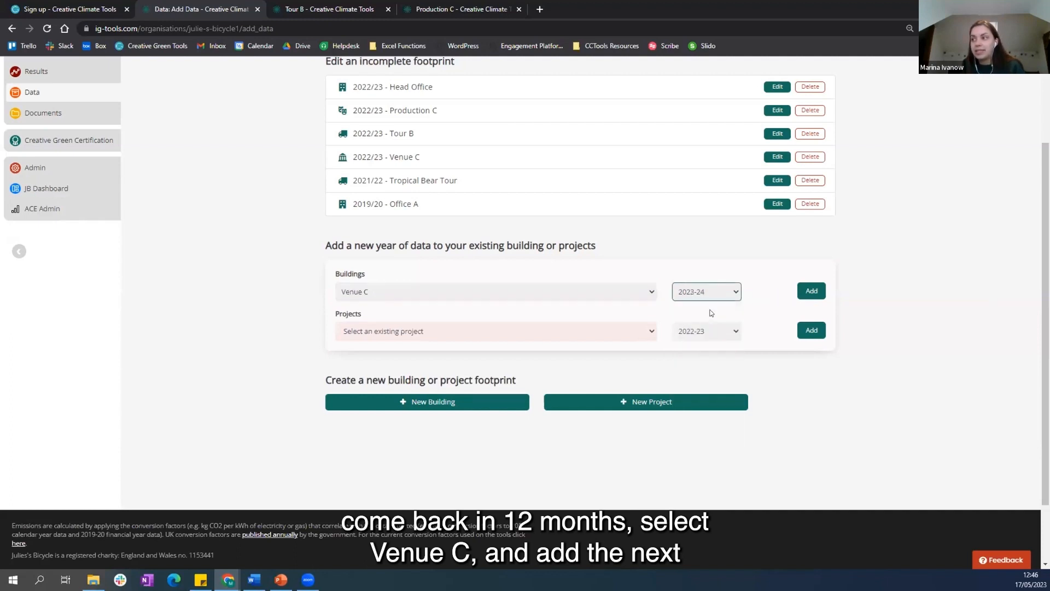
pyautogui.click(813, 290)
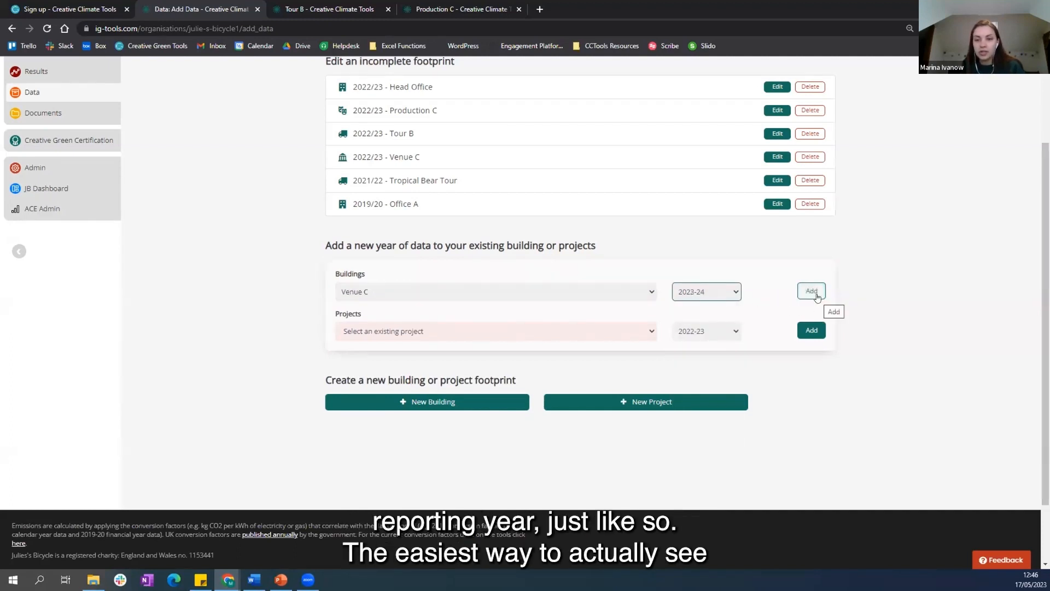
pyautogui.click(276, 327)
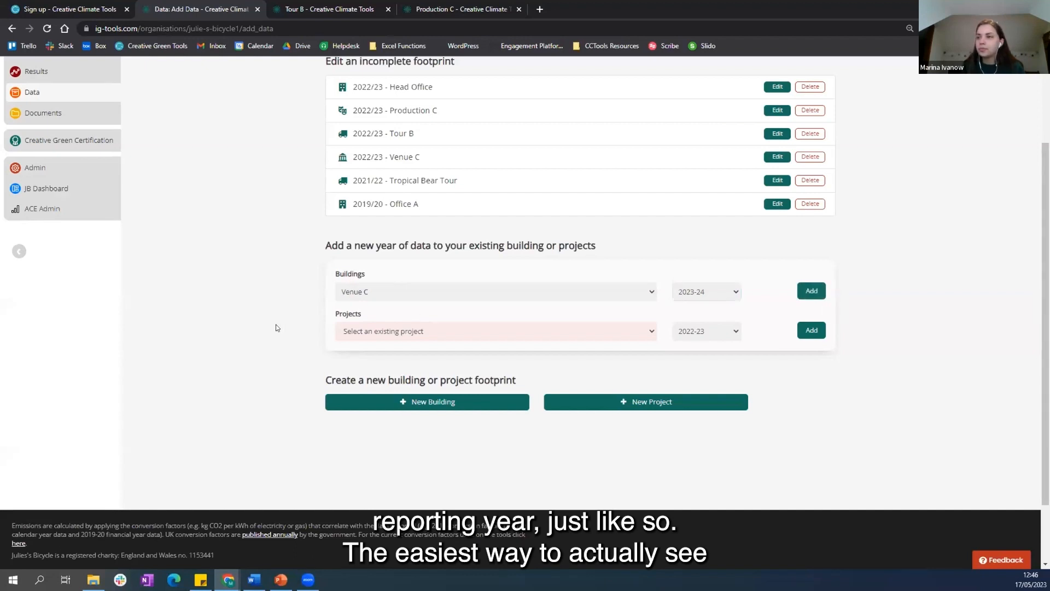
# Step: Open the Footprints overview and view the reports by project, by year and by building
pyautogui.scroll(2, 278, 341)
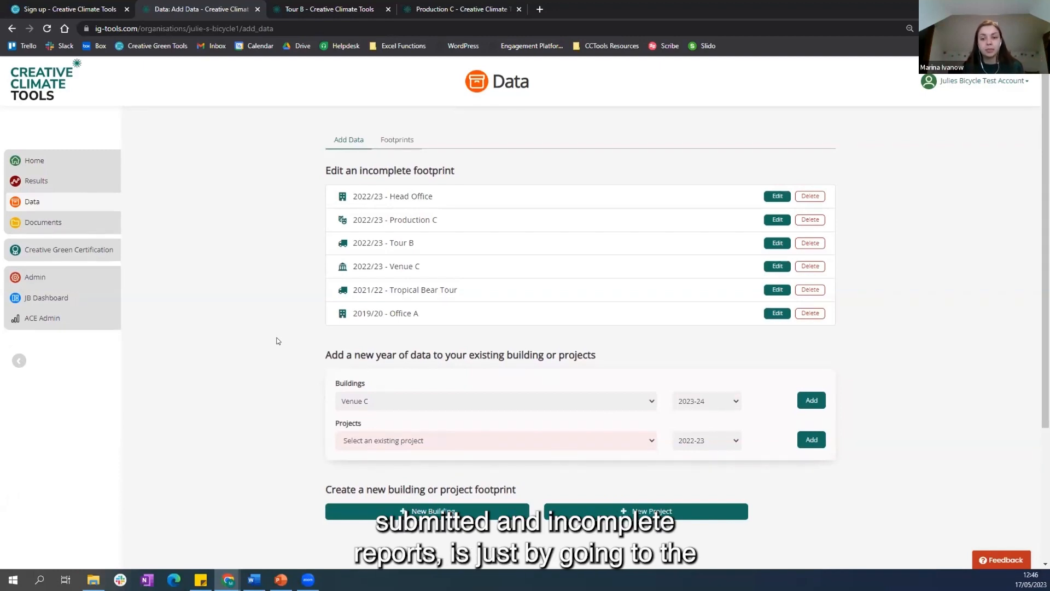
pyautogui.click(397, 140)
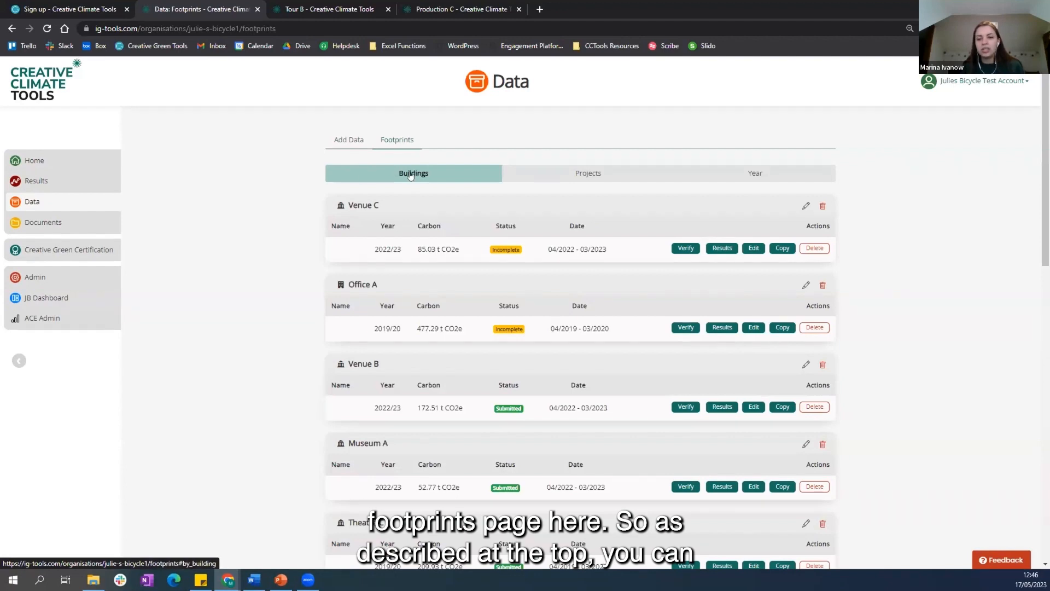
pyautogui.click(583, 180)
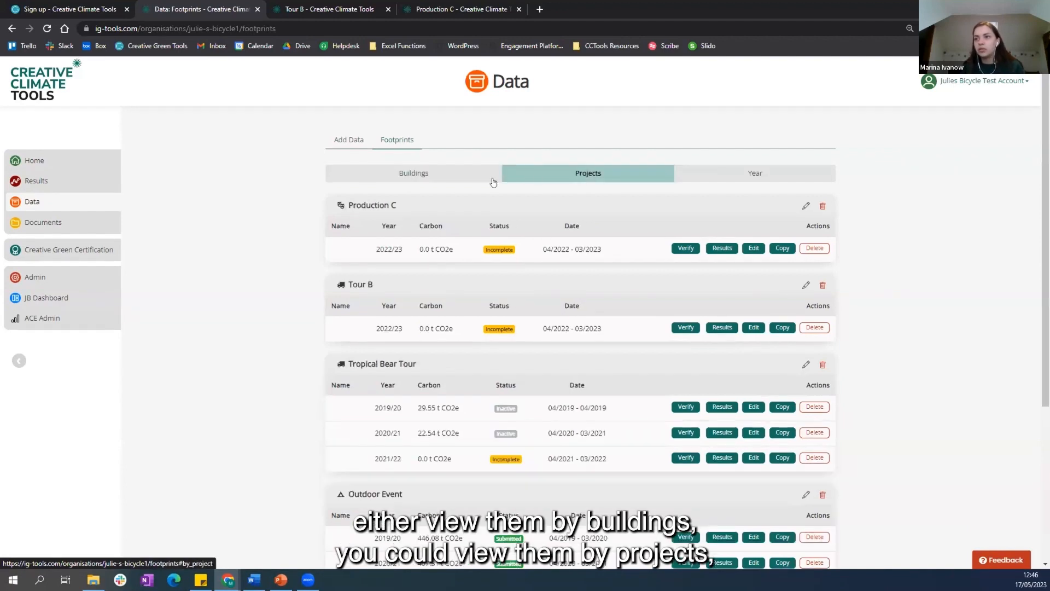
pyautogui.click(713, 173)
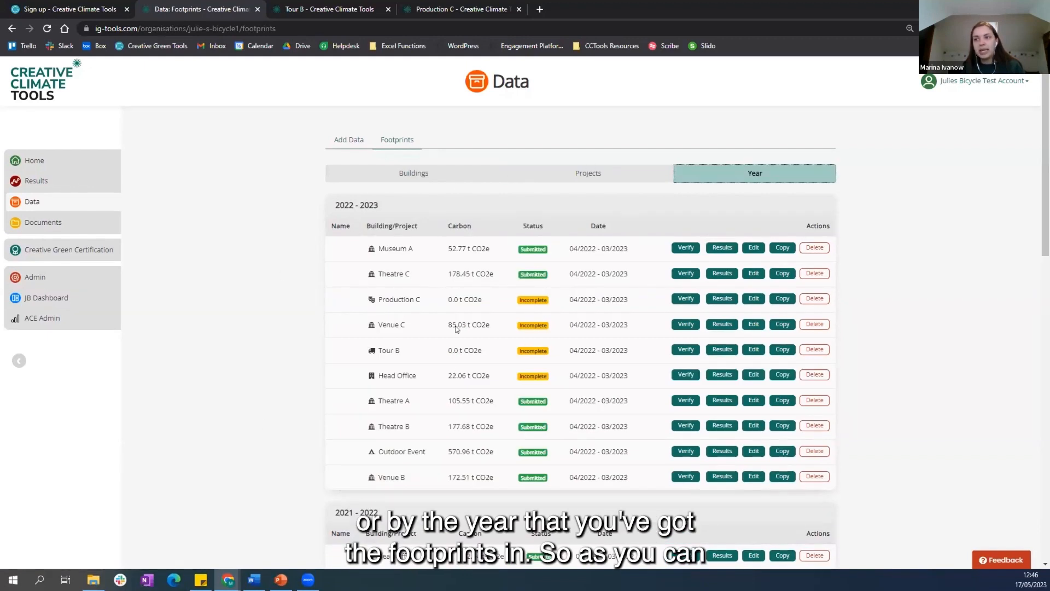
pyautogui.click(363, 174)
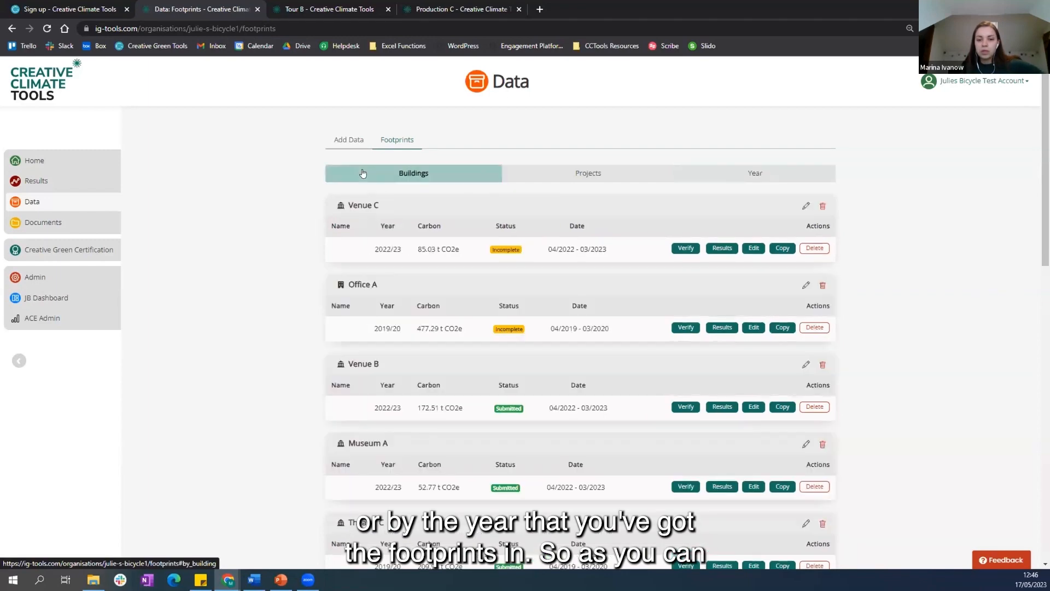
pyautogui.scroll(-3, 345, 275)
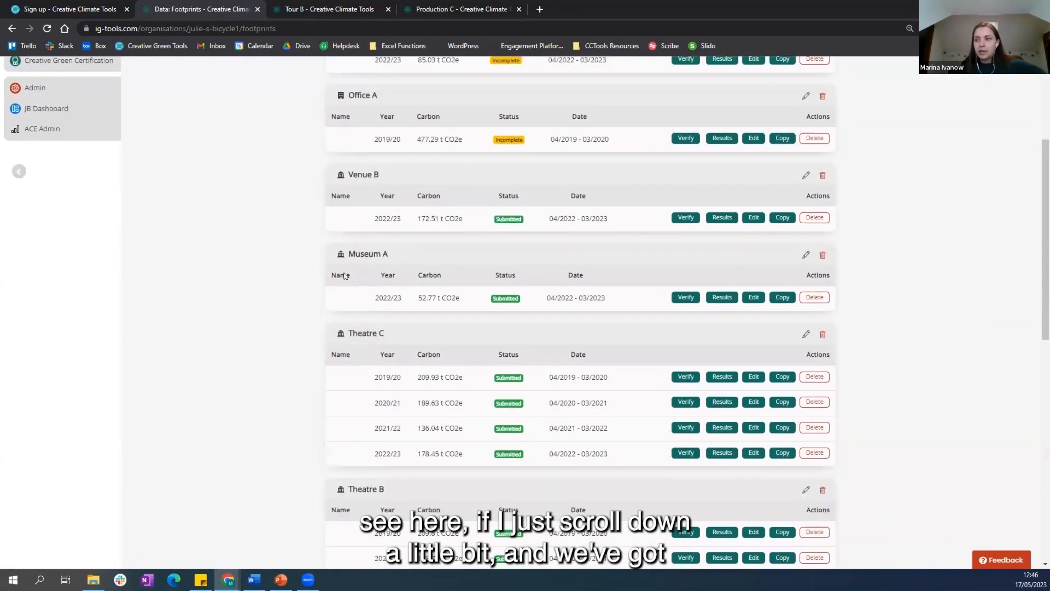
# Step: Examine the copy options for Theatre C's 2022/23 footprint, with 2023-24 as the year, and close the dialog
pyautogui.scroll(-4, 344, 274)
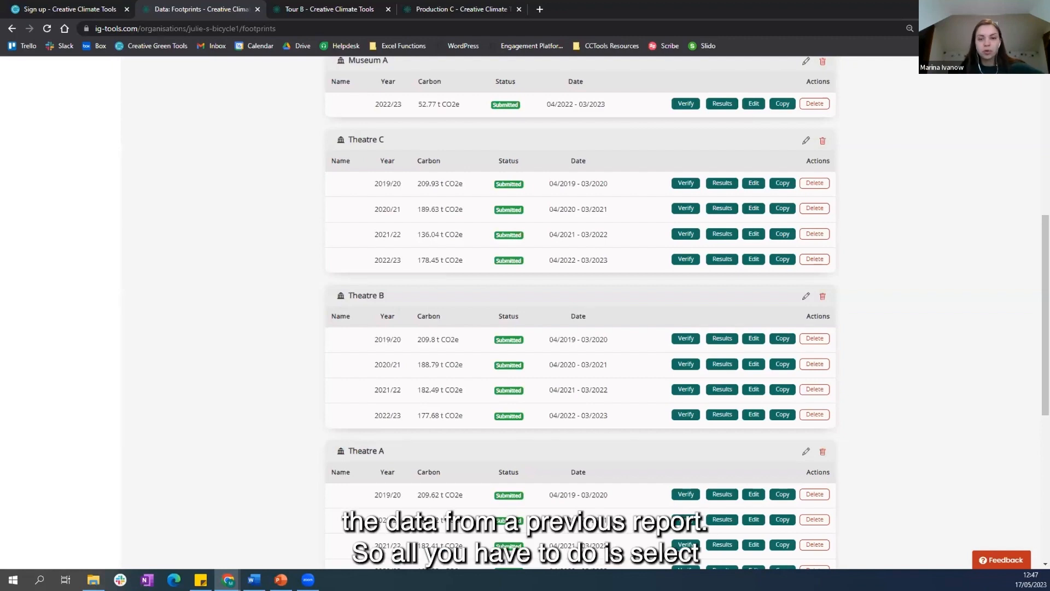
pyautogui.click(783, 263)
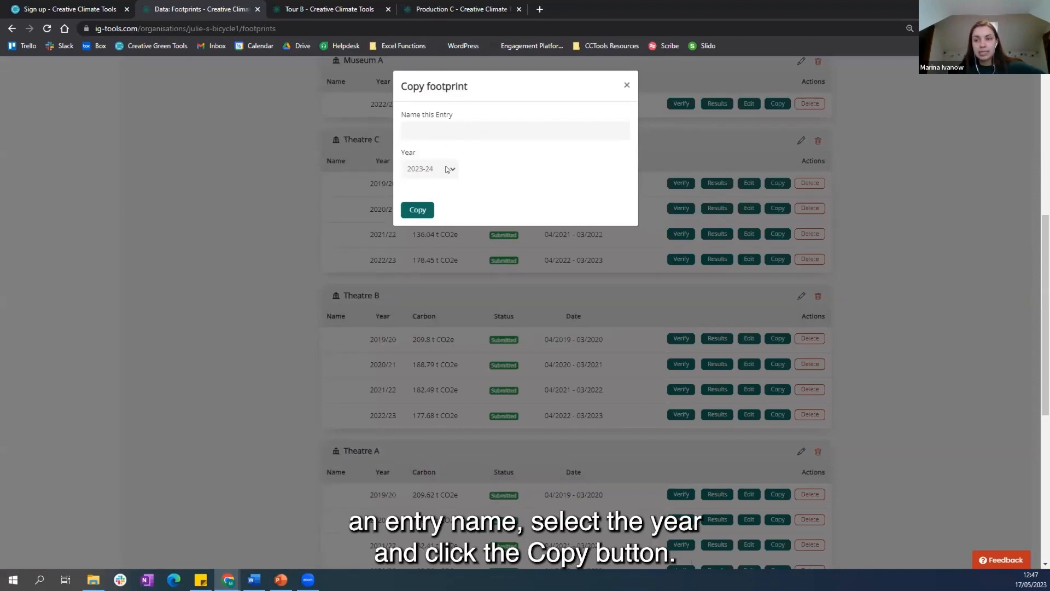
pyautogui.click(410, 213)
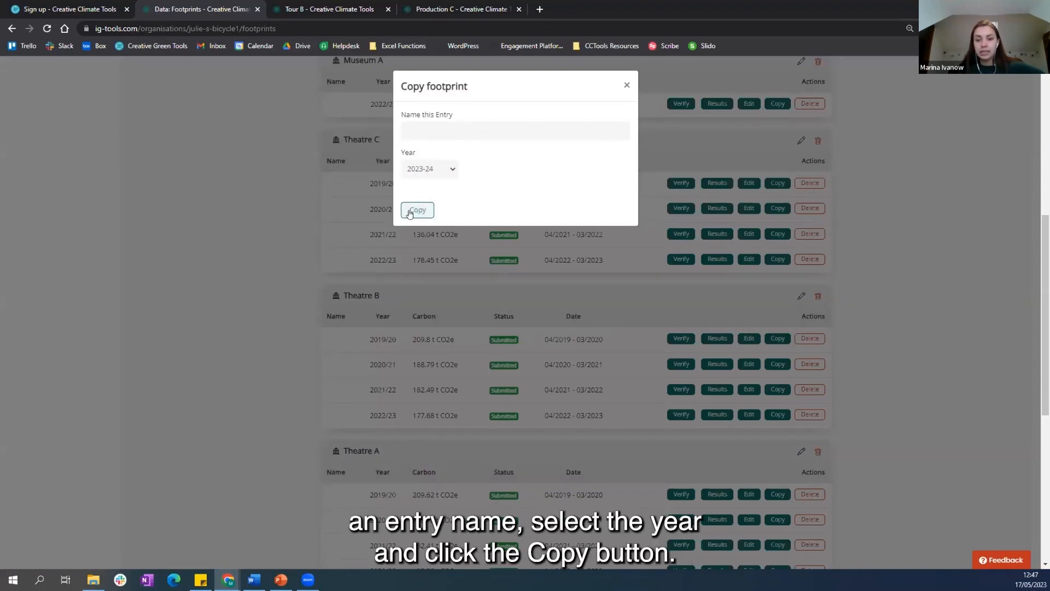
pyautogui.click(627, 85)
# Step: Switch to the Tour B footprint and review its General section, including the touring group, tour leg and territory fields
pyautogui.scroll(4, 841, 332)
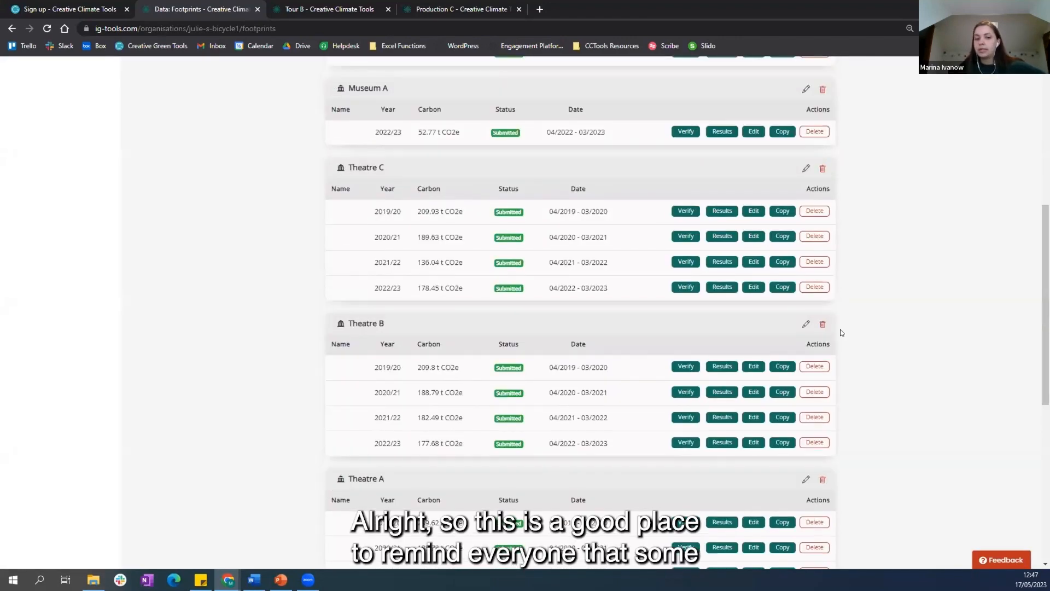
pyautogui.scroll(1, 842, 332)
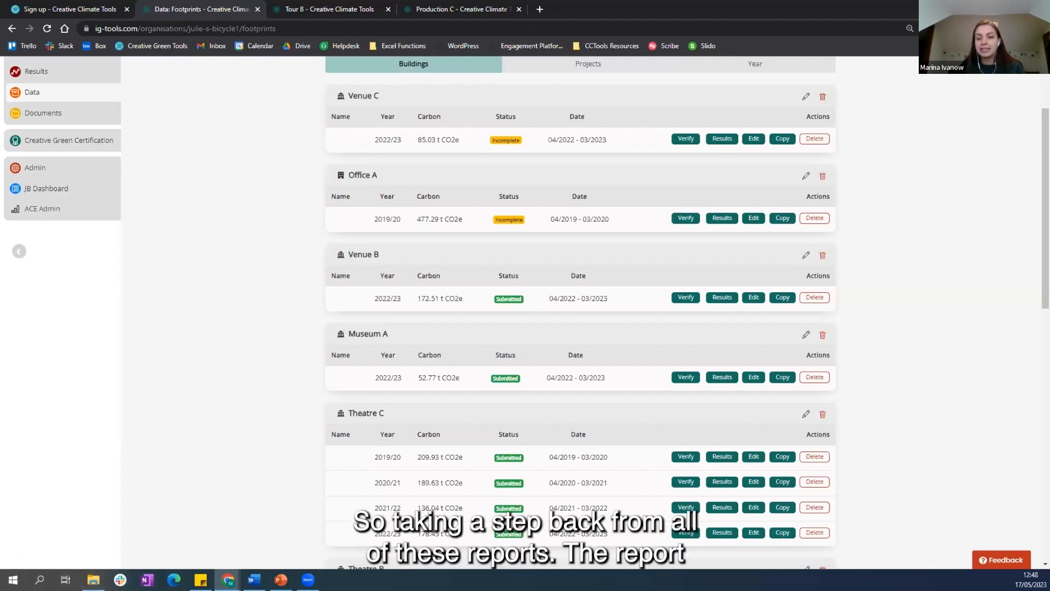
pyautogui.scroll(1, 230, 366)
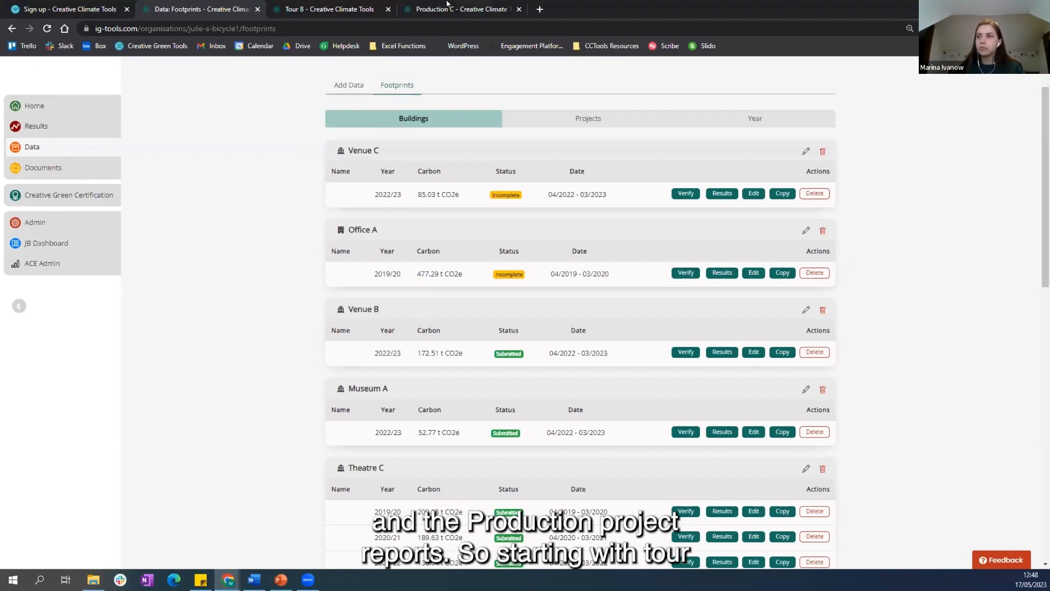
pyautogui.click(337, 5)
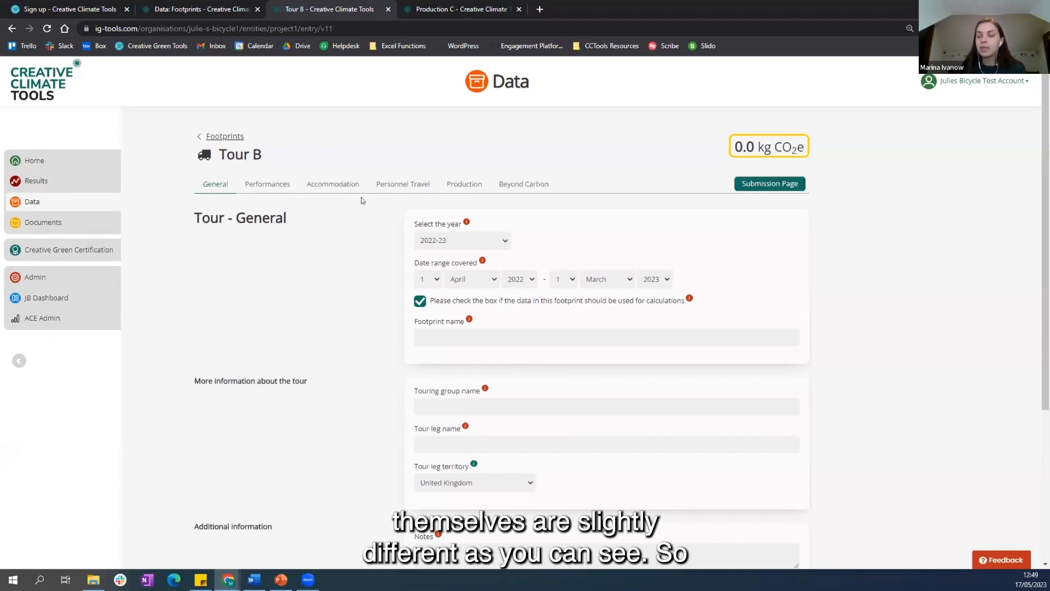
pyautogui.scroll(-1, 337, 312)
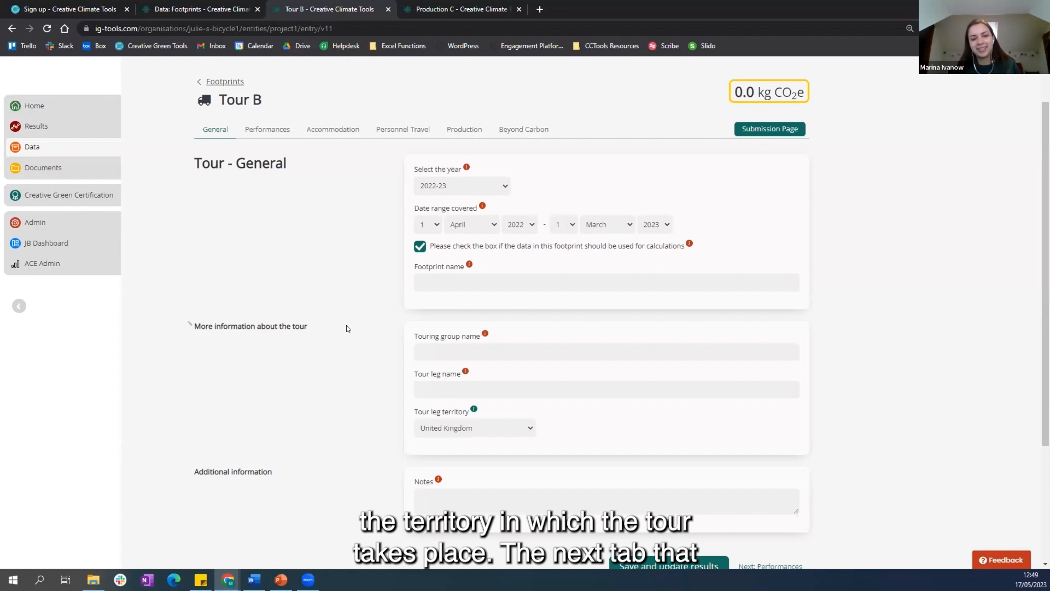
# Step: Review Tour B's Performances section and its Accommodation section
pyautogui.click(252, 131)
pyautogui.rightClick(251, 130)
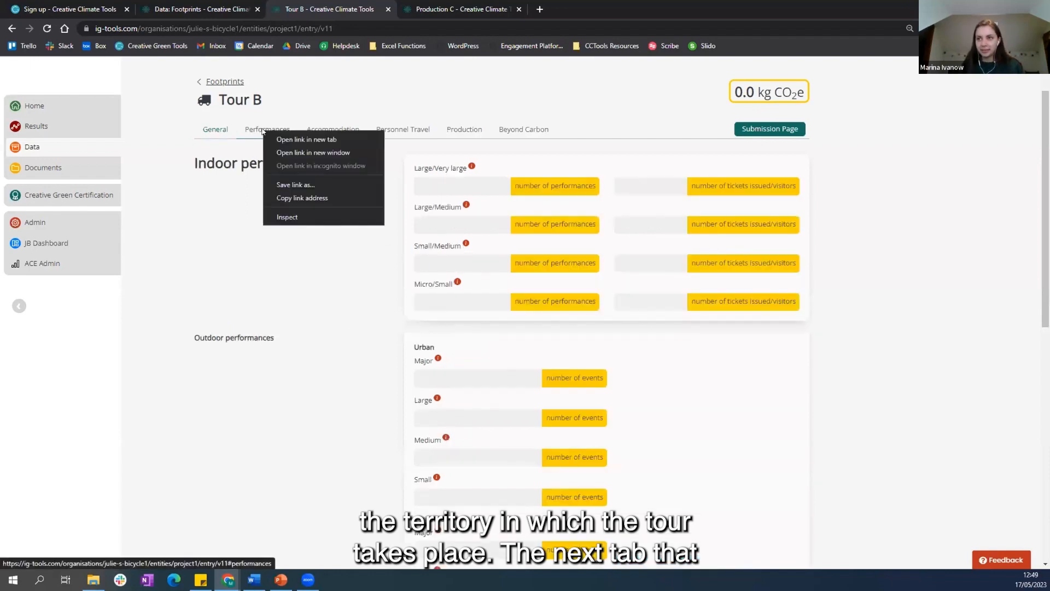
pyautogui.click(250, 131)
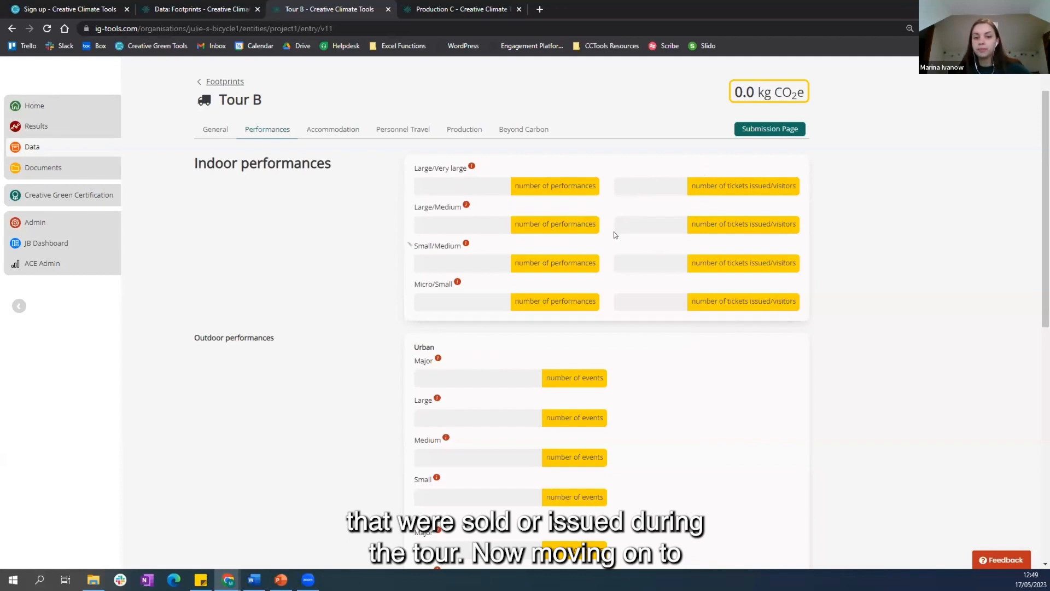
pyautogui.click(345, 131)
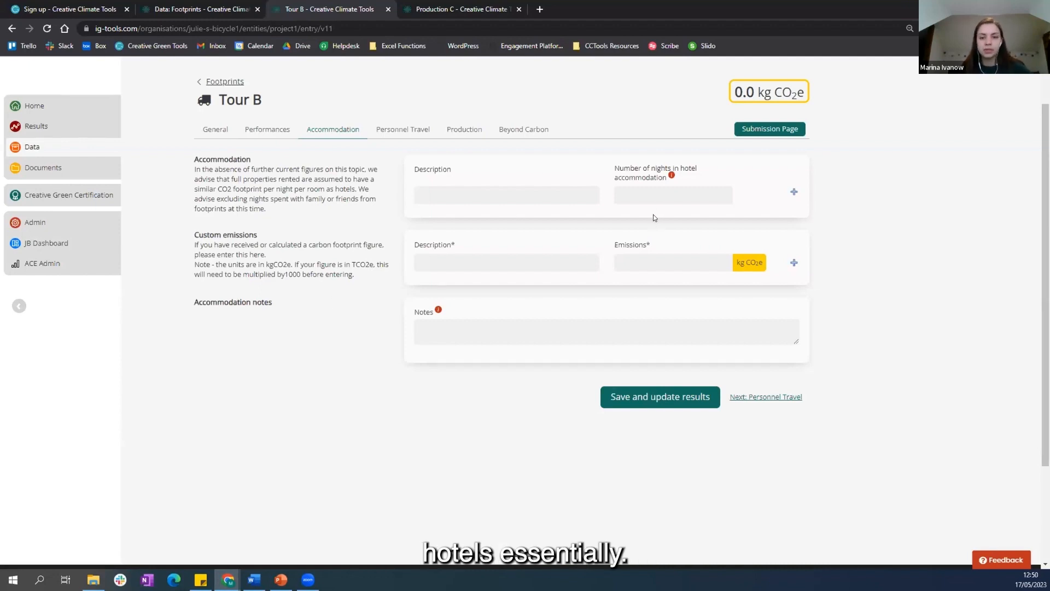
# Step: Review Tour B's Personnel Travel section, checking the car measurement options and the transport modes down to chartered flights
pyautogui.click(397, 133)
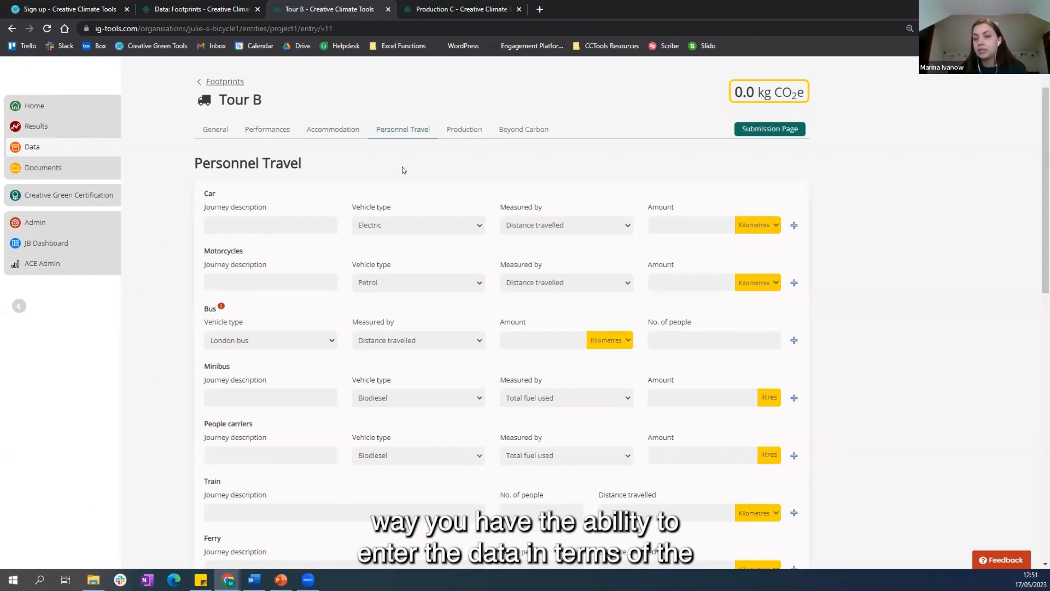
pyautogui.click(562, 226)
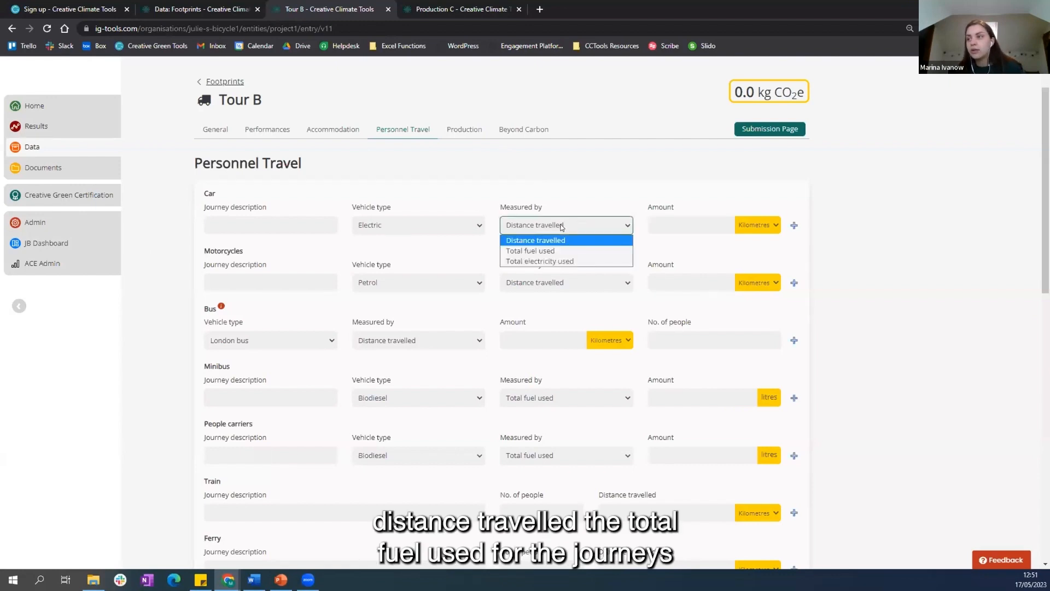
pyautogui.click(560, 223)
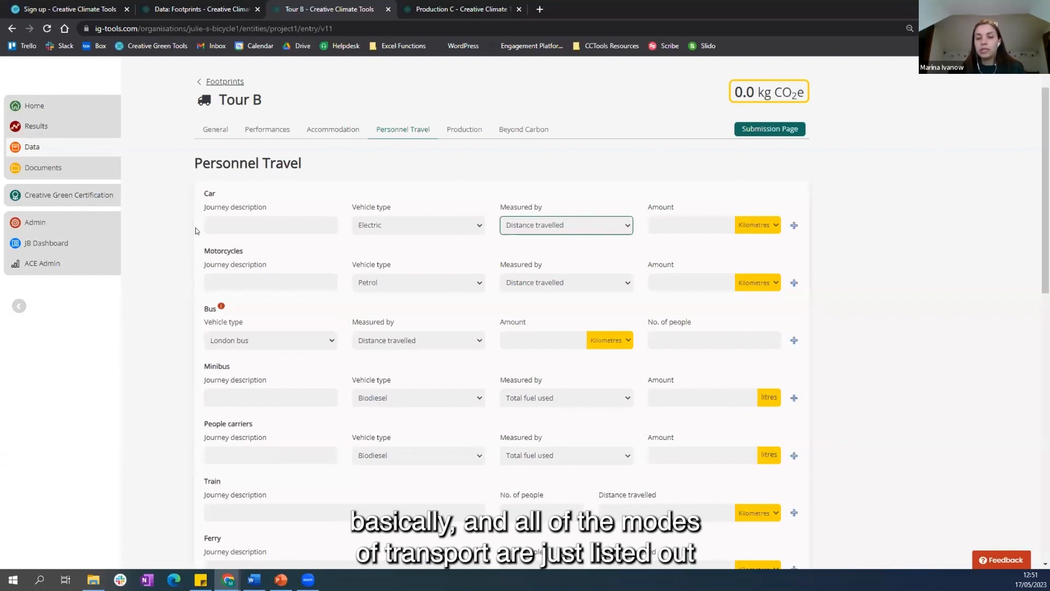
pyautogui.scroll(-1, 195, 226)
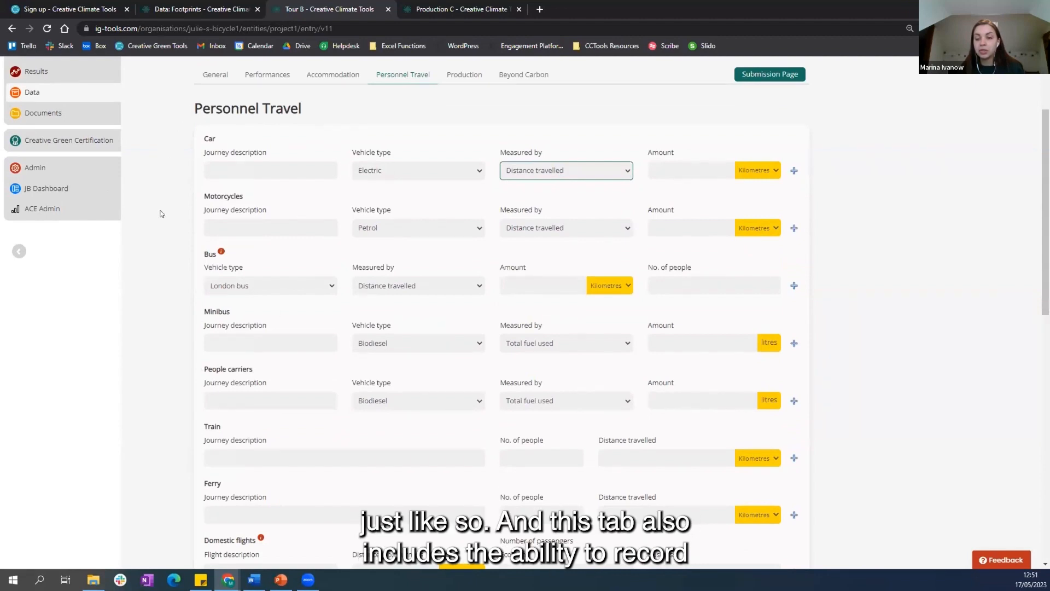
pyautogui.scroll(-7, 158, 452)
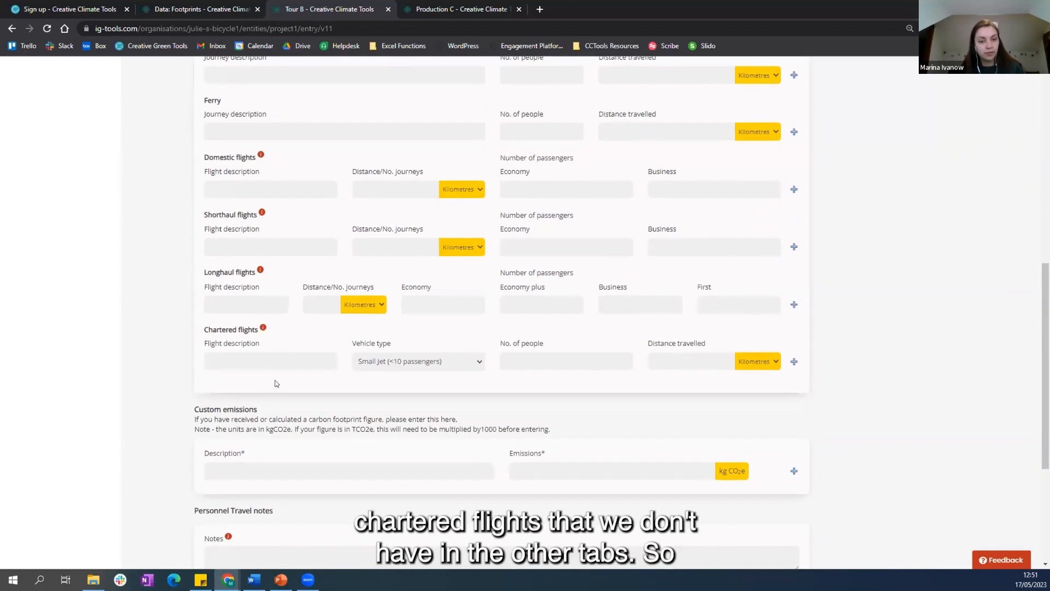
pyautogui.scroll(8, 175, 375)
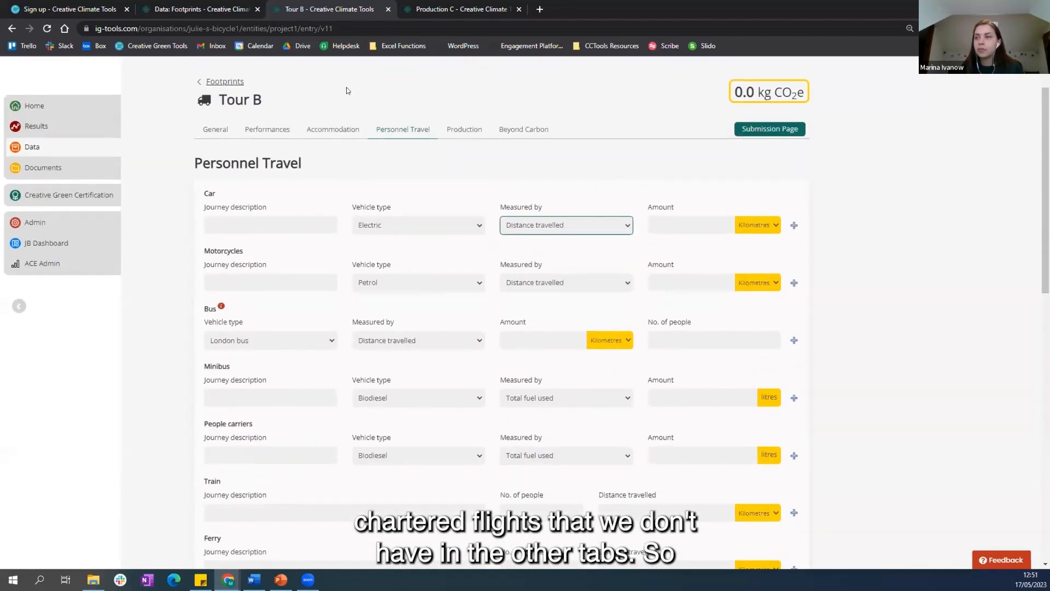
# Step: Review Tour B's Production section on show power and freight, and switch to the Production C footprint's General section
pyautogui.click(466, 129)
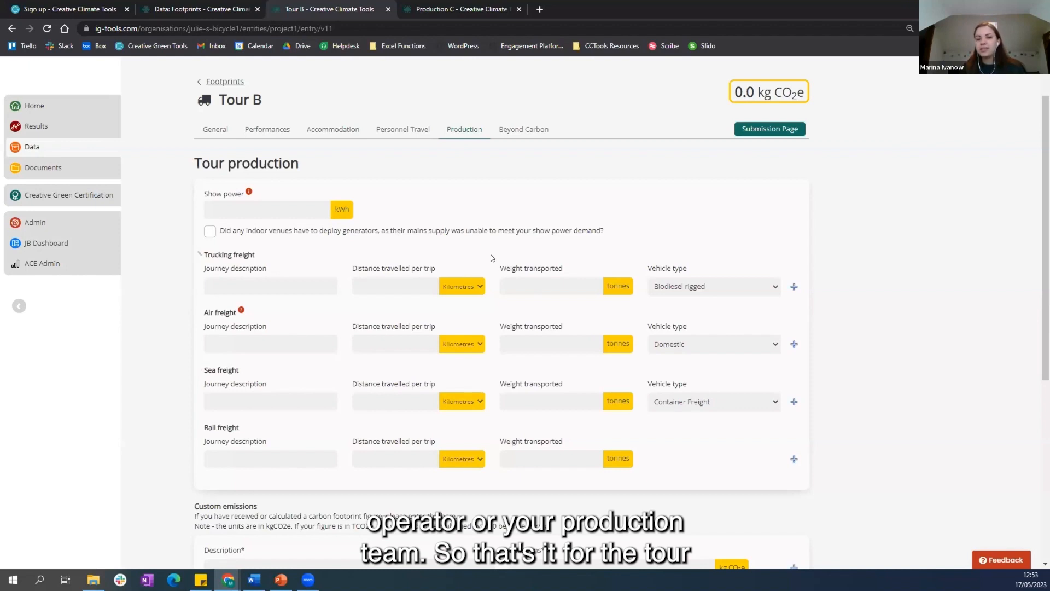
pyautogui.scroll(1, 490, 254)
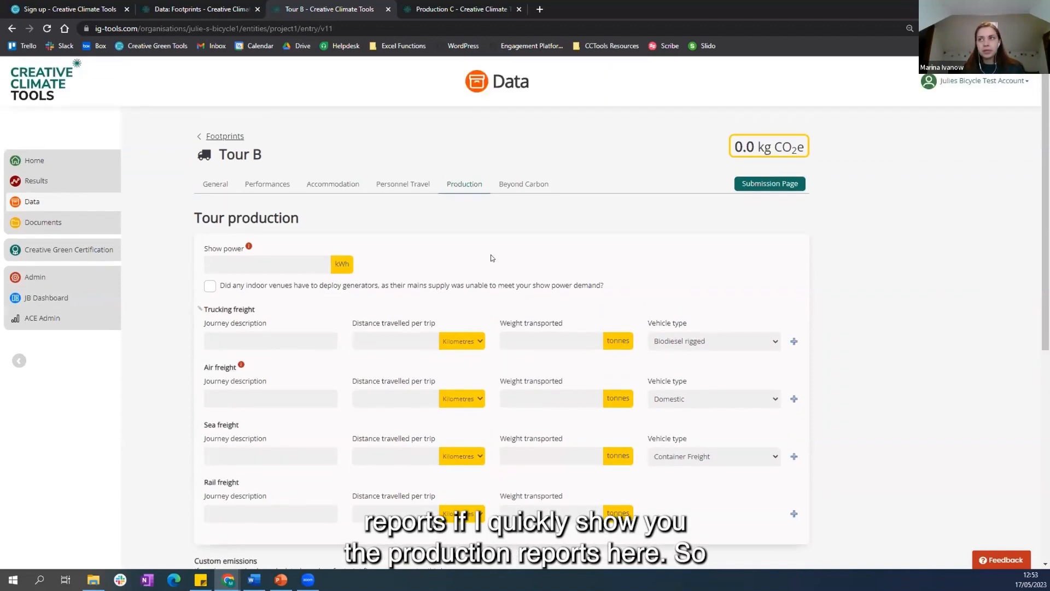
pyautogui.click(467, 6)
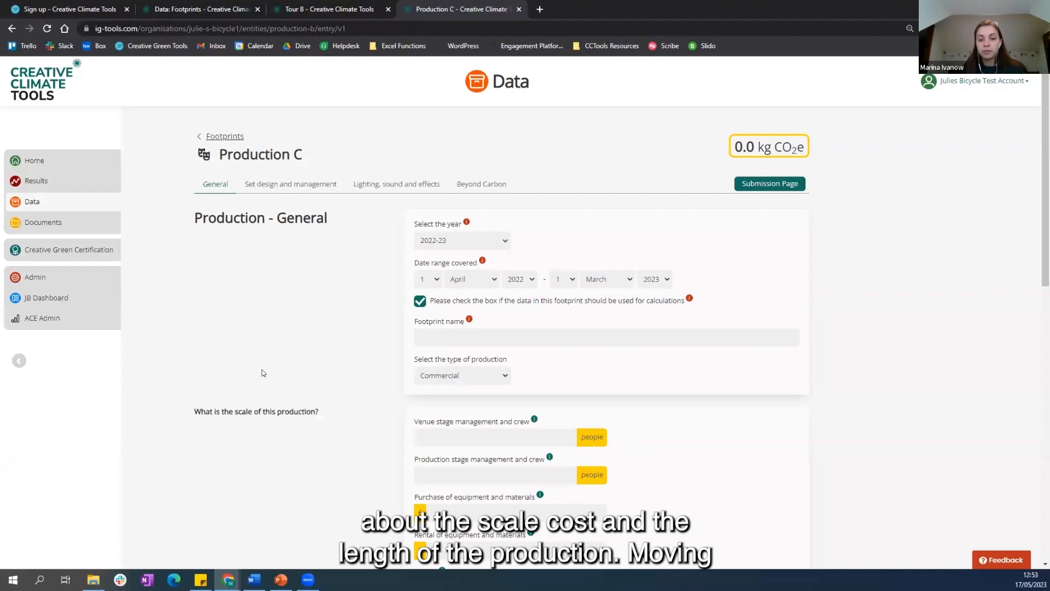
# Step: Review Production C's Set design and management section, covering the timber details, timber destinations and steel details
pyautogui.click(289, 184)
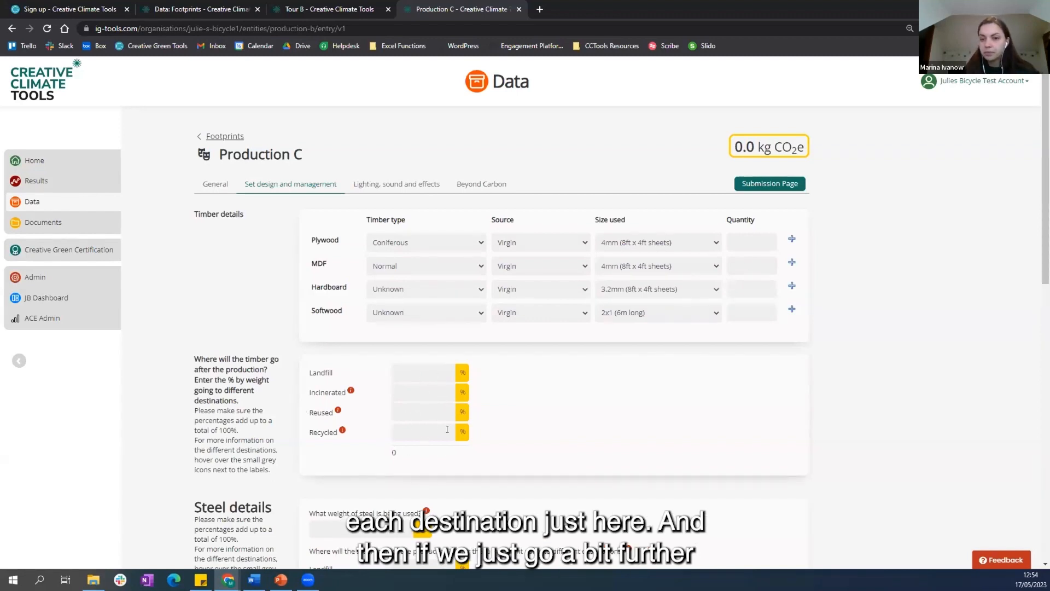
pyautogui.scroll(-2, 541, 409)
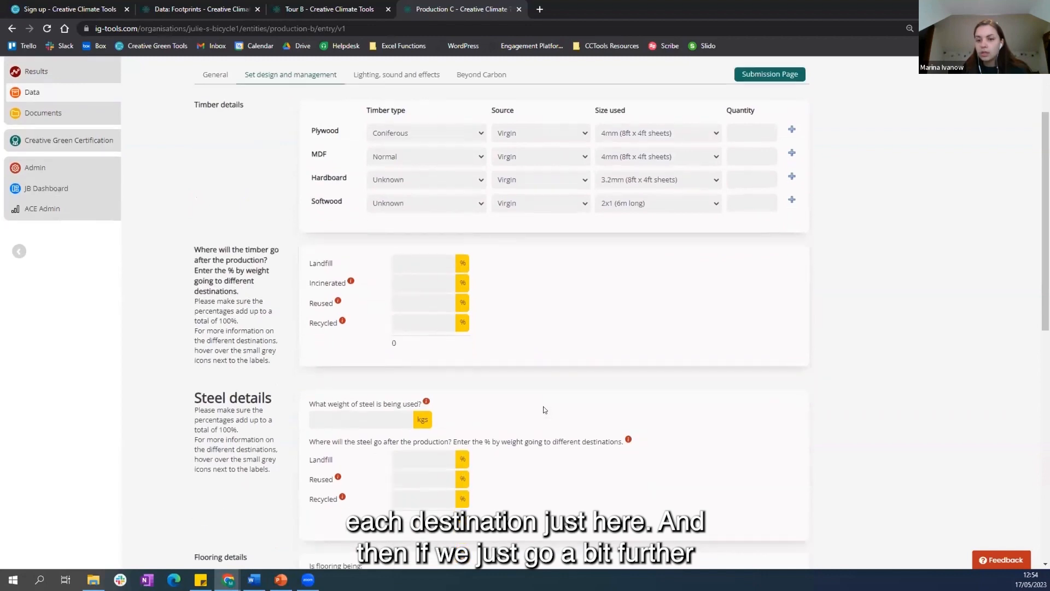
pyautogui.scroll(-1, 544, 409)
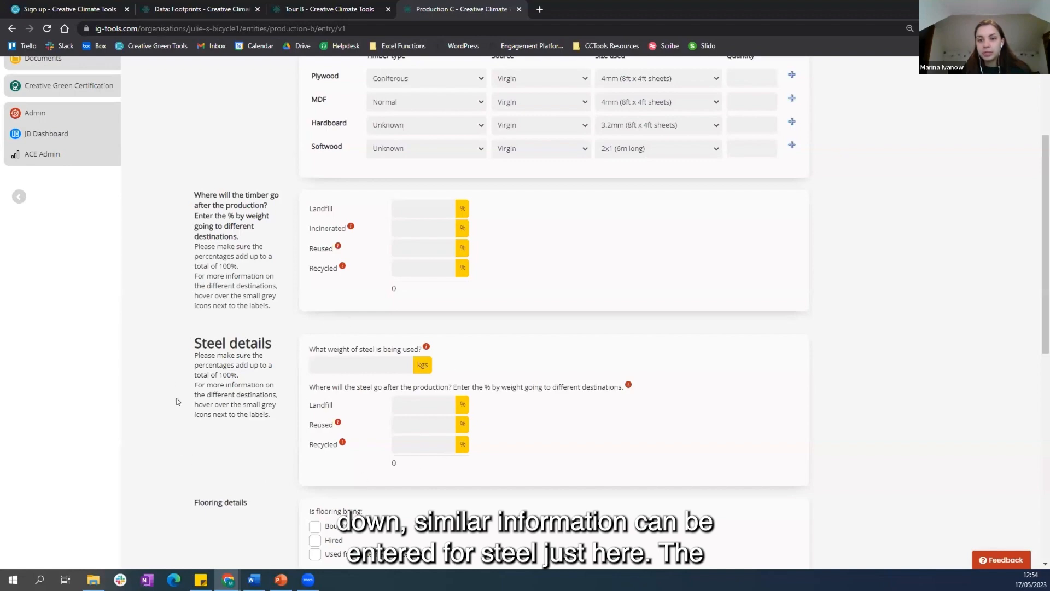
pyautogui.scroll(3, 215, 451)
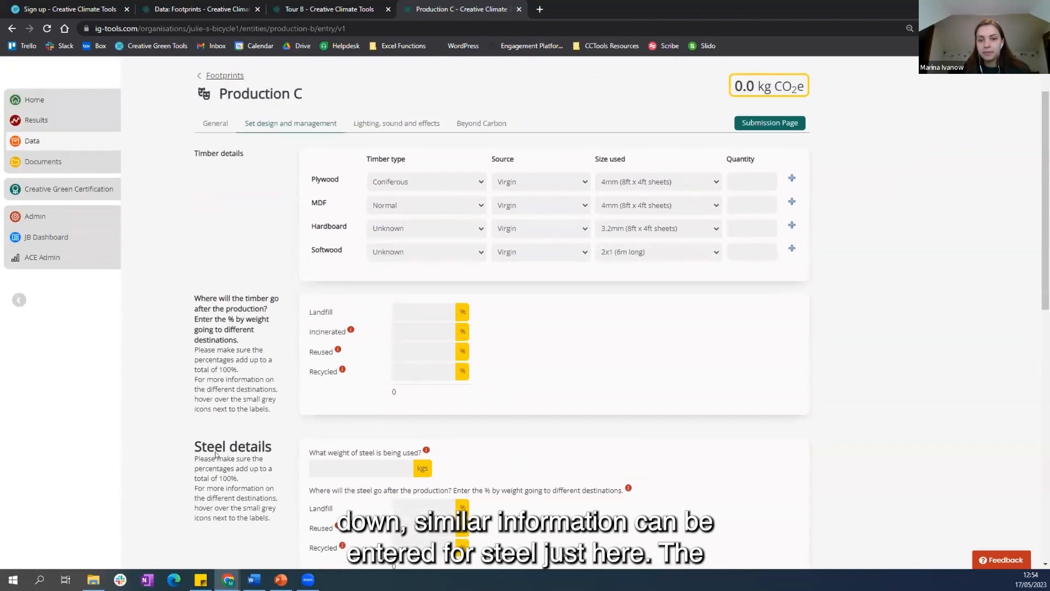
# Step: Review Production C's Lighting, sound and effects section, from the rehearsal rig status down to the watts used and custom emissions
pyautogui.click(373, 186)
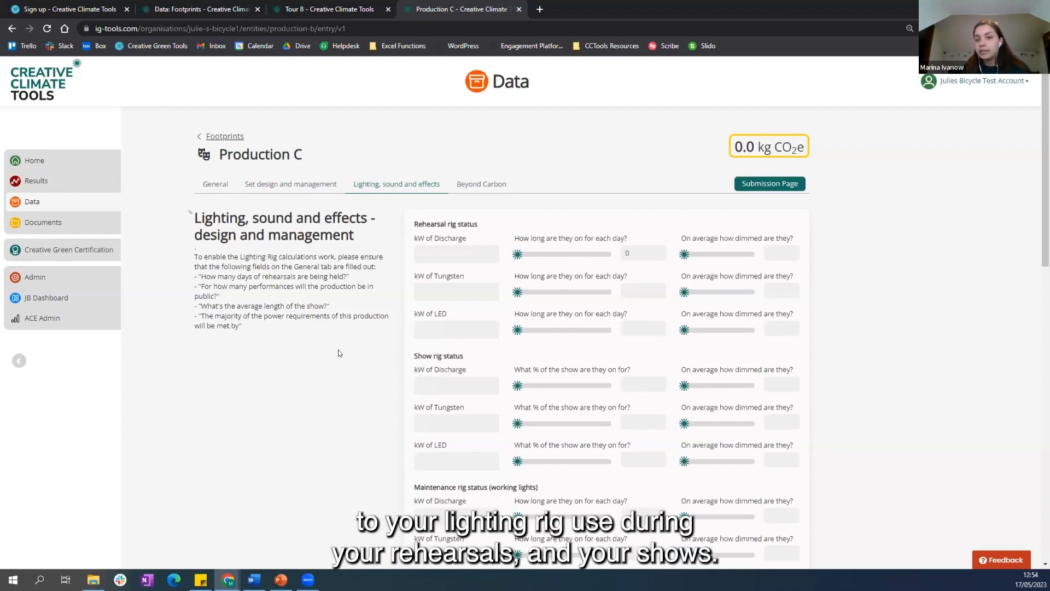
pyautogui.scroll(-2, 383, 450)
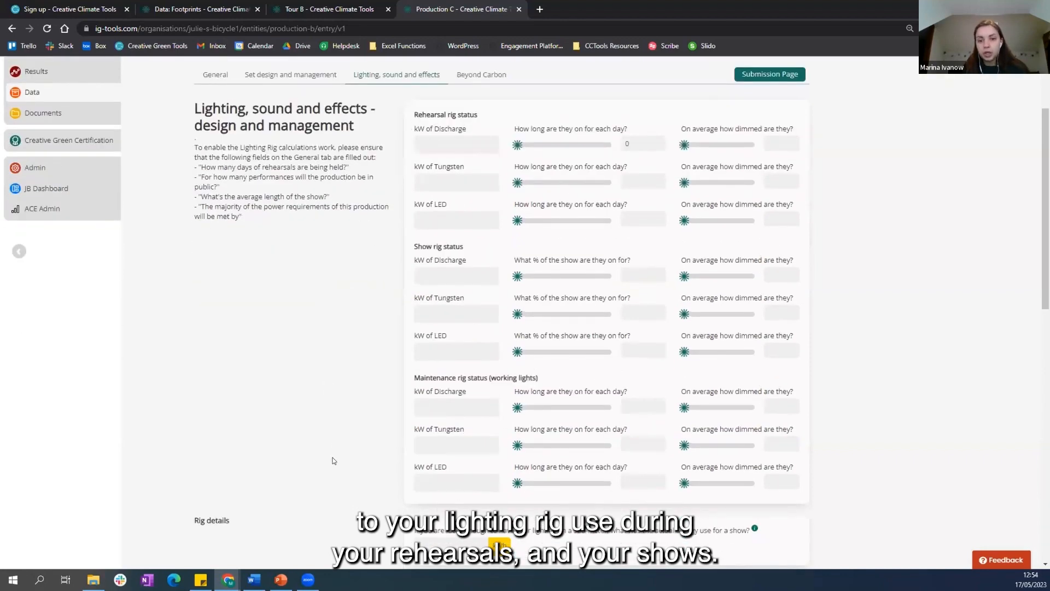
pyautogui.scroll(-4, 333, 460)
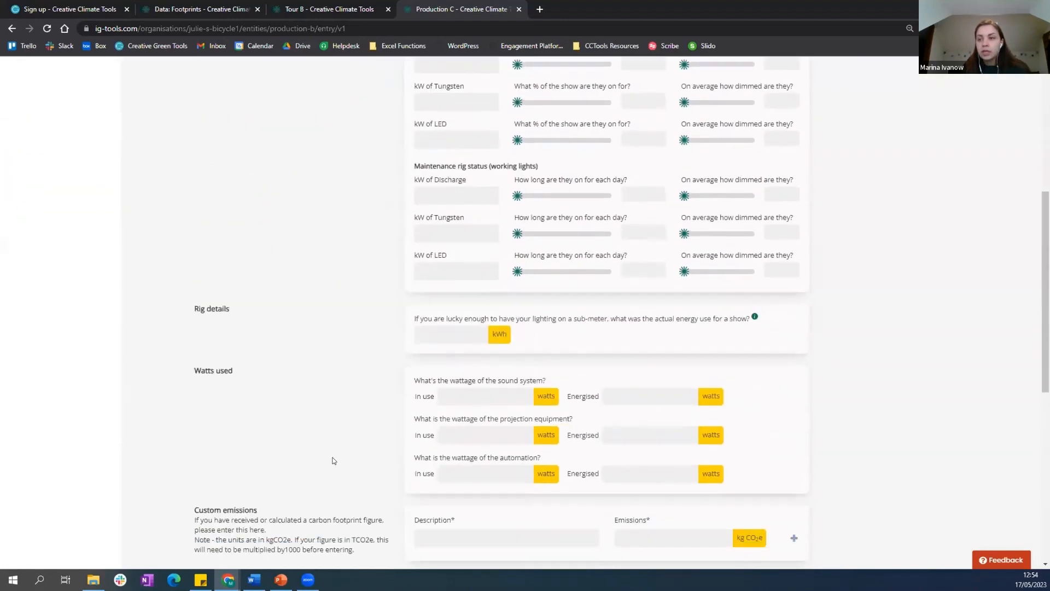
pyautogui.scroll(-2, 333, 461)
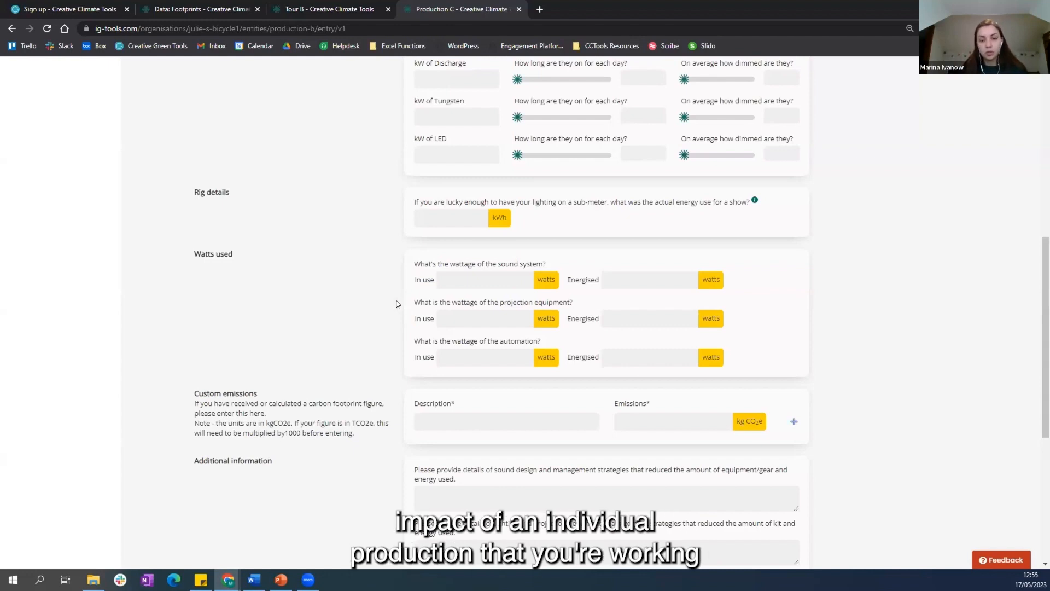
pyautogui.scroll(8, 380, 311)
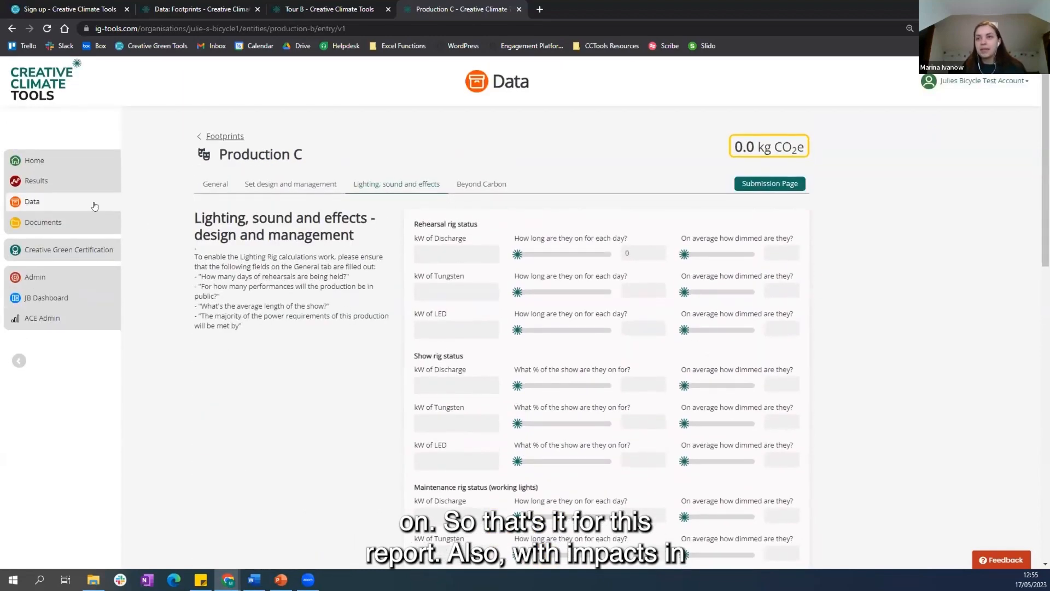
# Step: Open the Results summary and check which reporting years can be selected
pyautogui.click(65, 183)
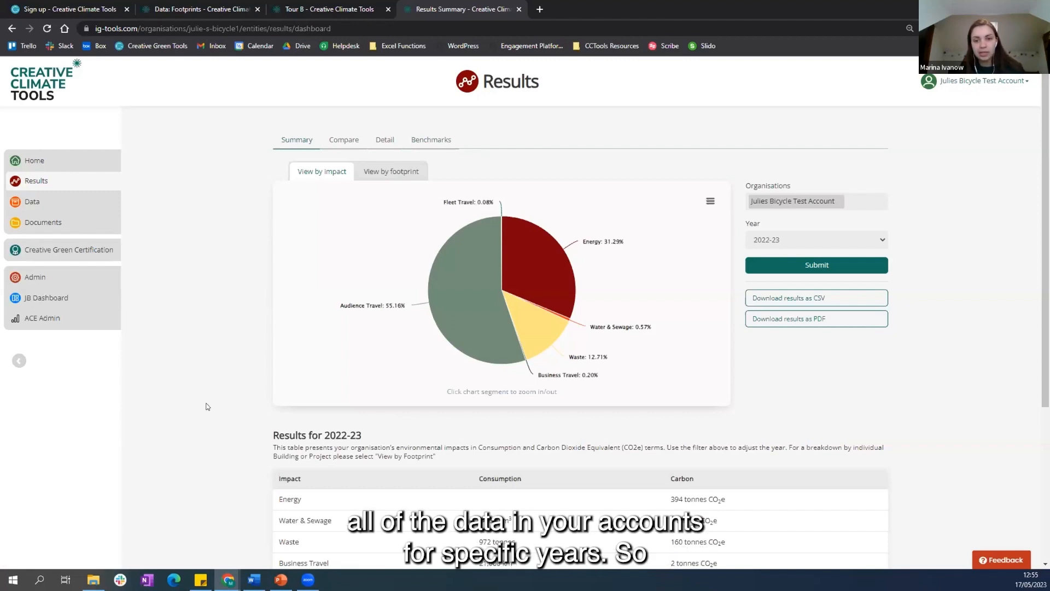
pyautogui.click(808, 239)
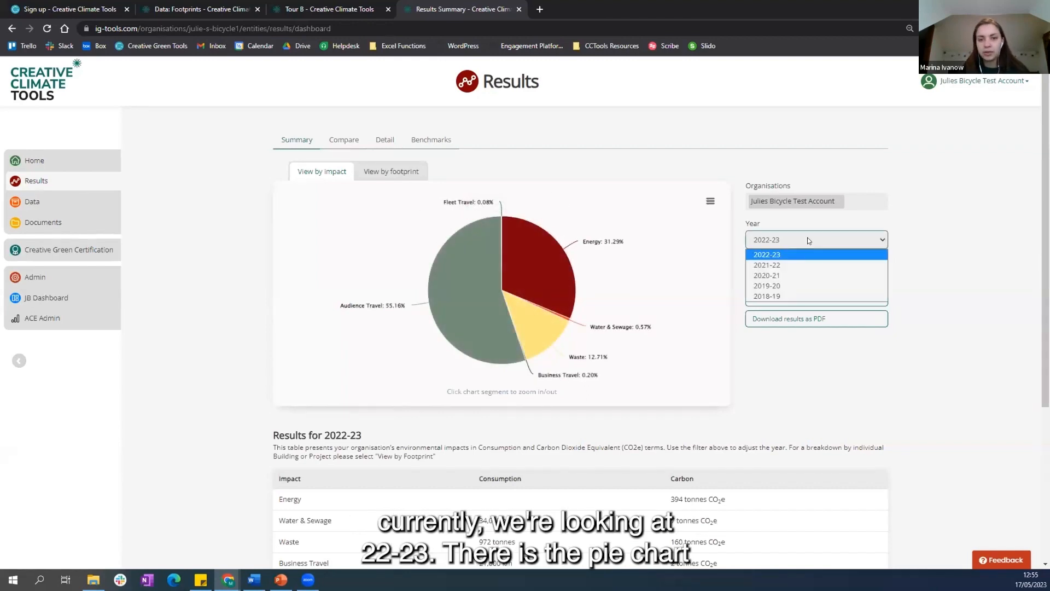
pyautogui.click(808, 240)
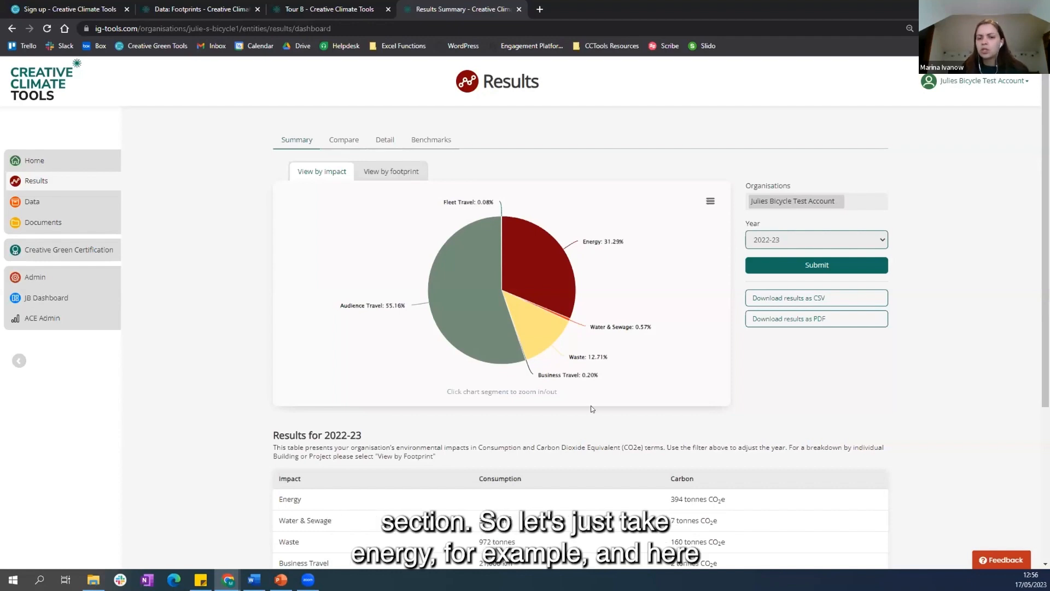
# Step: Examine the Energy and Audience Travel breakdowns in the impact pie chart, and review the 2022-23 results table
pyautogui.click(529, 246)
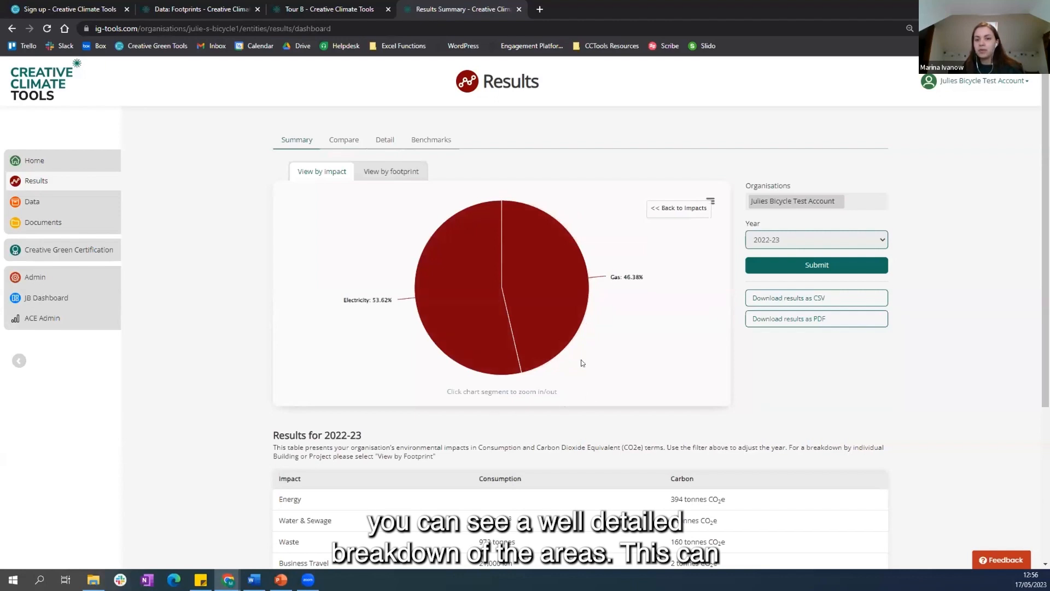
pyautogui.click(677, 208)
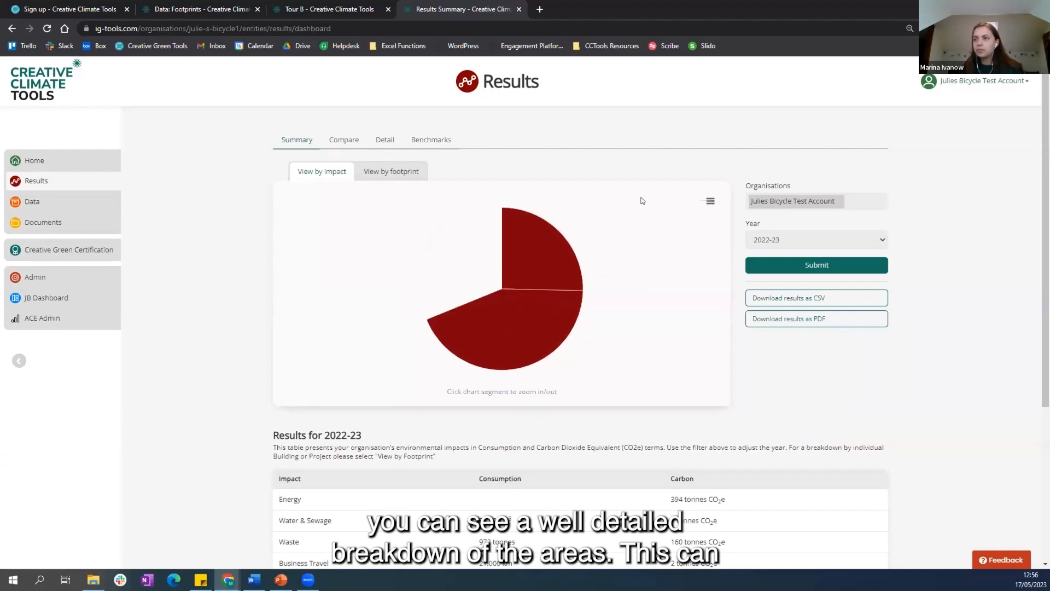
pyautogui.click(437, 306)
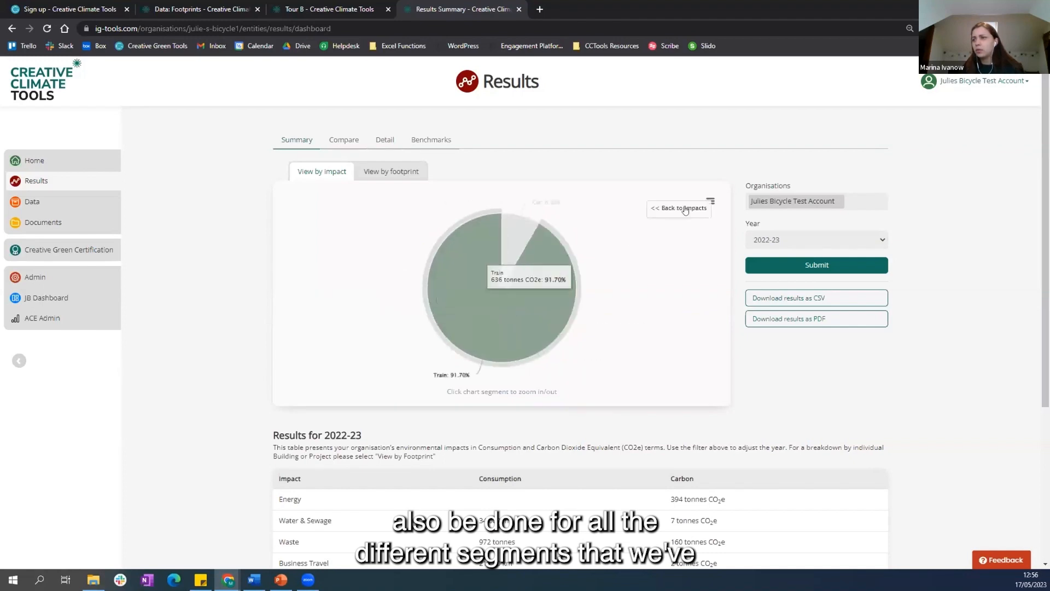
pyautogui.click(688, 211)
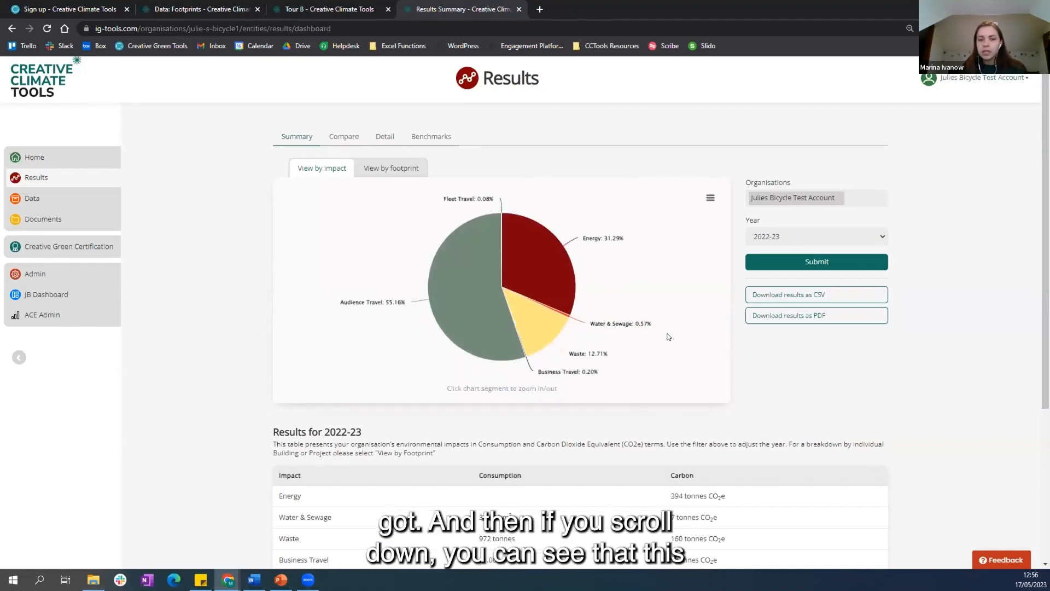
pyautogui.scroll(-3, 667, 334)
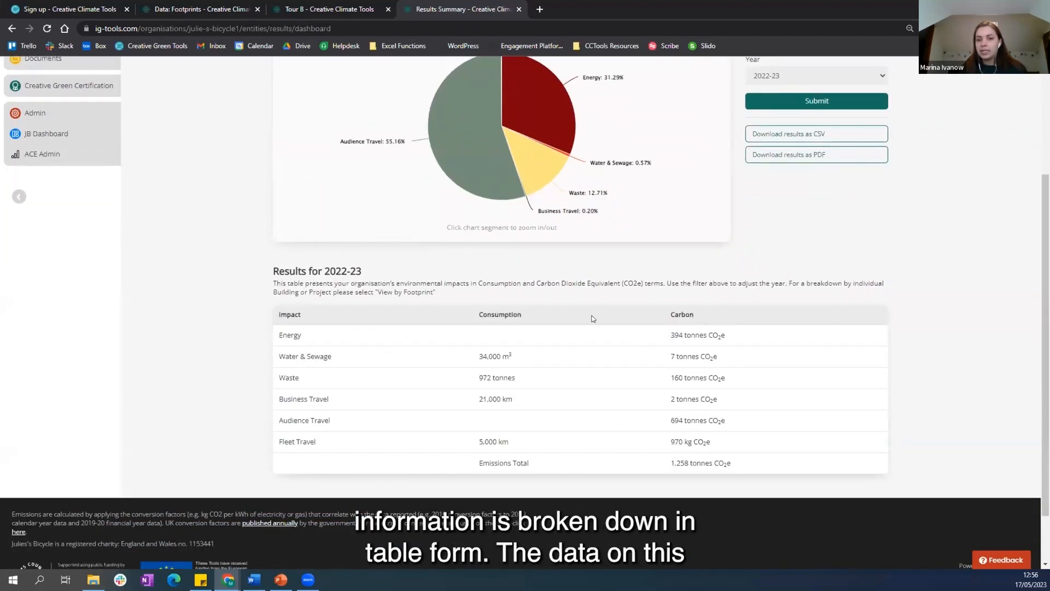
pyautogui.scroll(3, 501, 418)
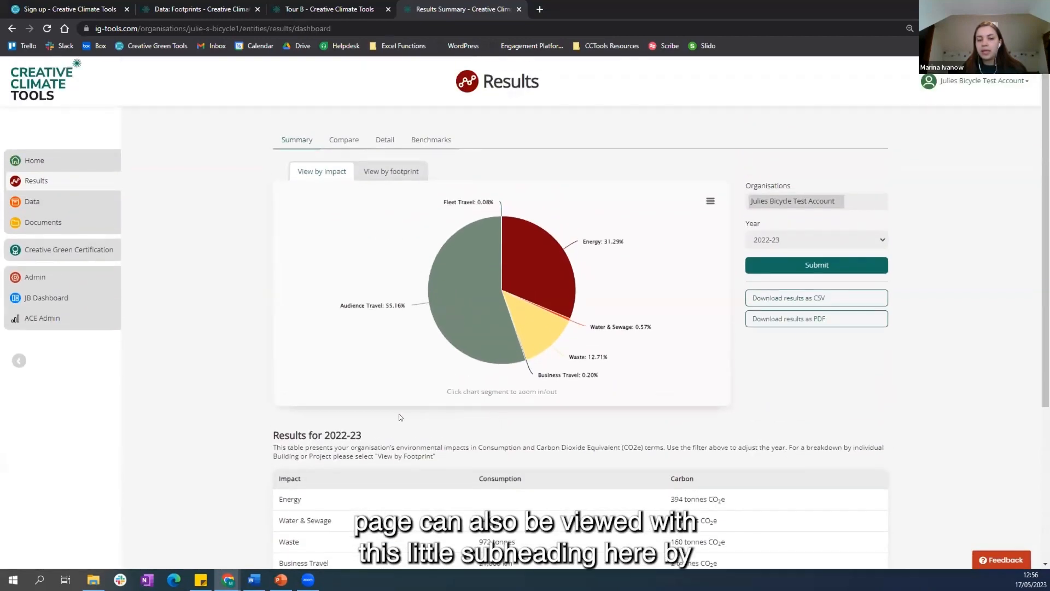
# Step: View the 2022-23 summary results by footprint and check the export options for the chart and the results data
pyautogui.click(373, 175)
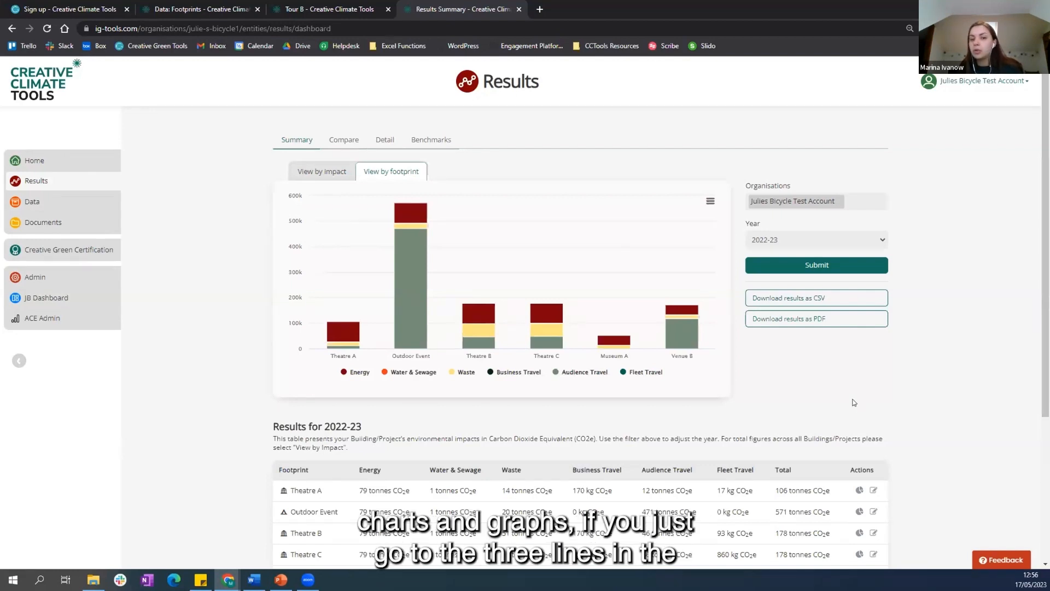
pyautogui.click(710, 202)
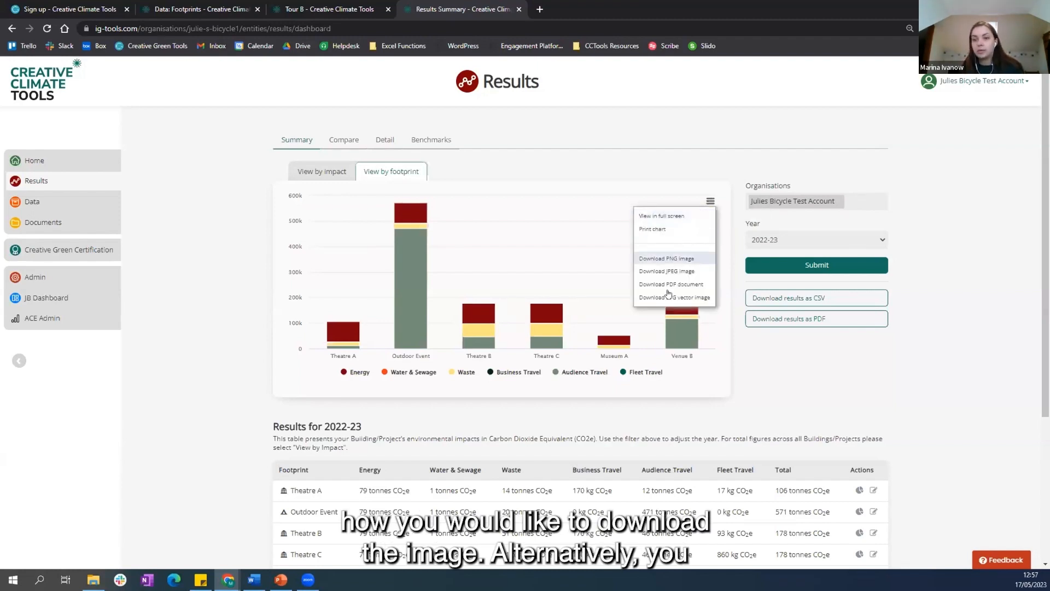
pyautogui.click(710, 201)
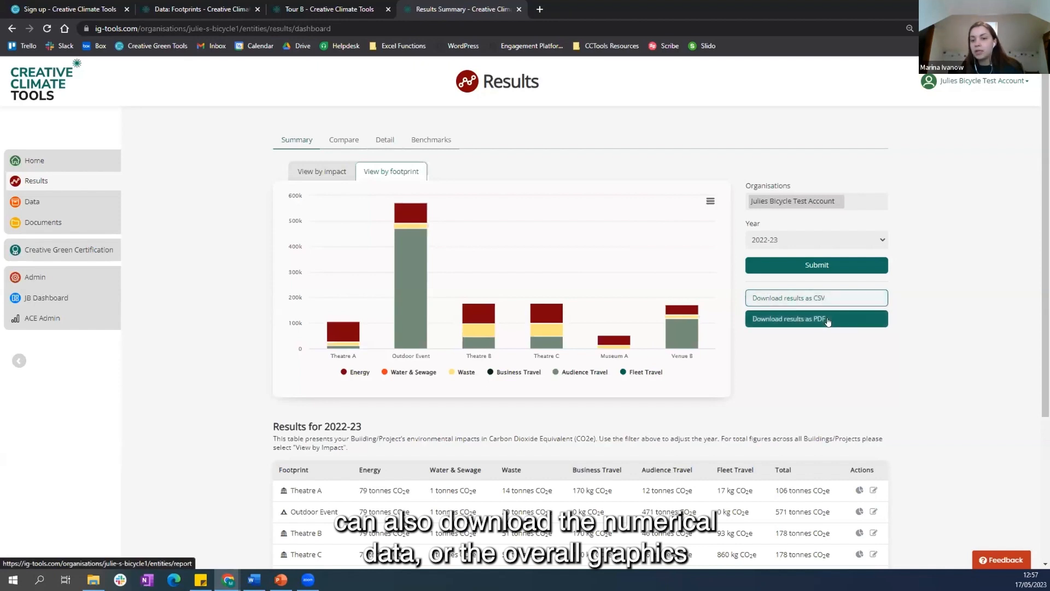
pyautogui.click(836, 299)
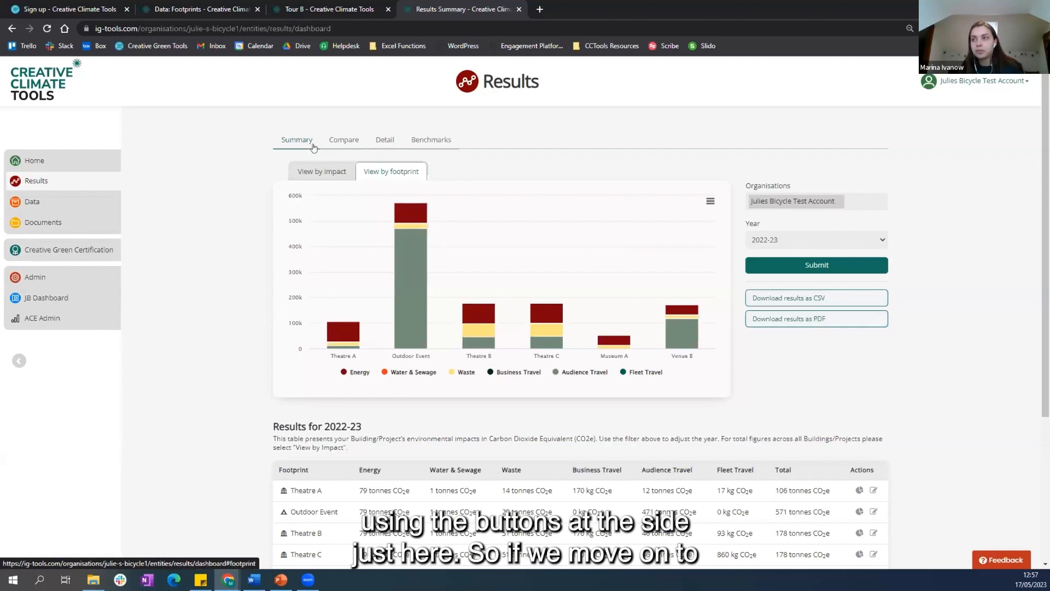
# Step: Compare the yearly results since 2018-19 for the Theatre A building
pyautogui.click(333, 141)
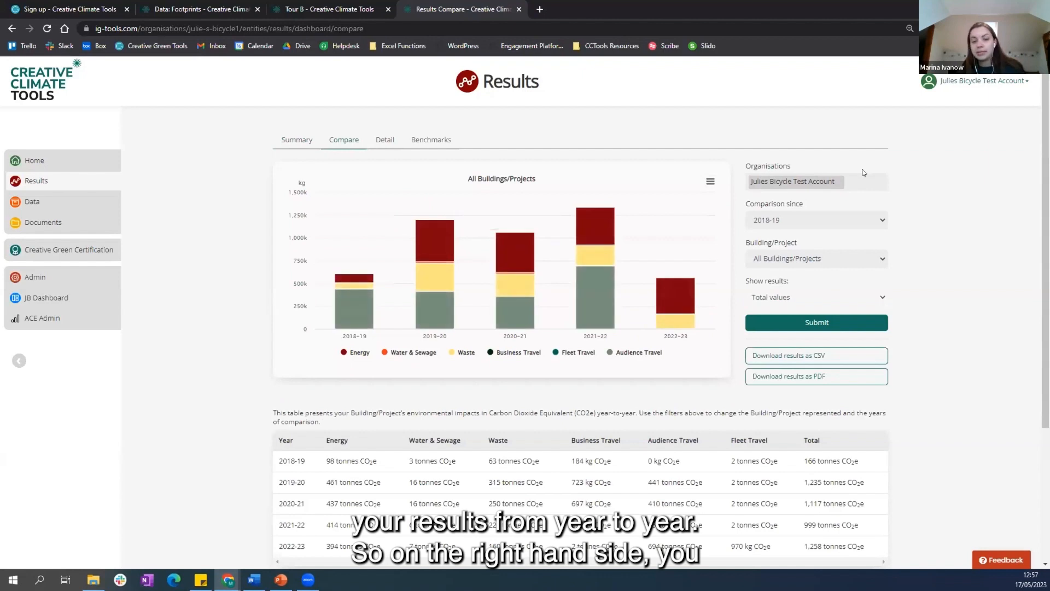
pyautogui.click(816, 260)
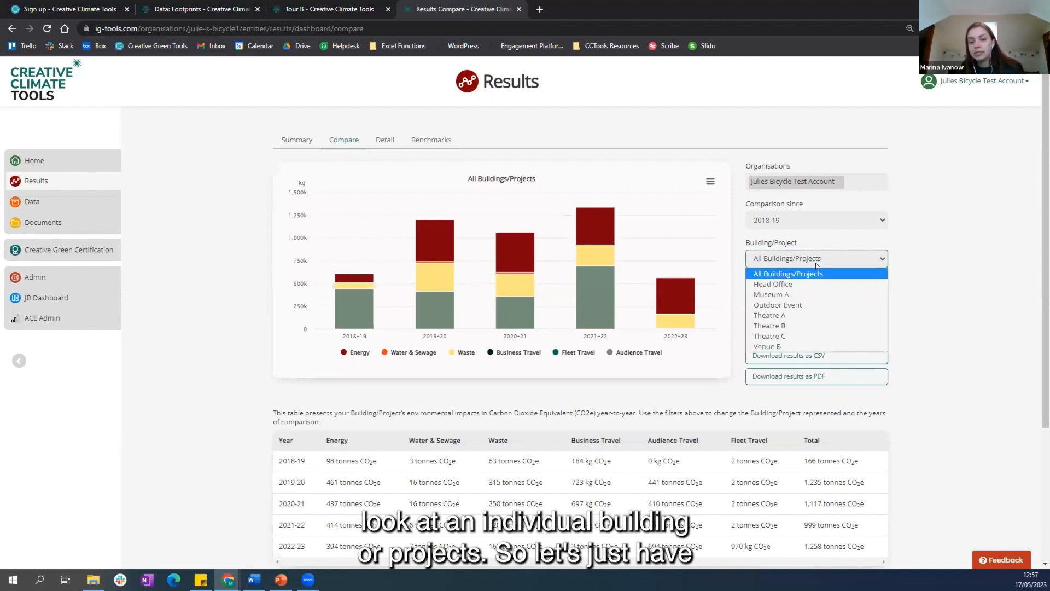
pyautogui.click(798, 315)
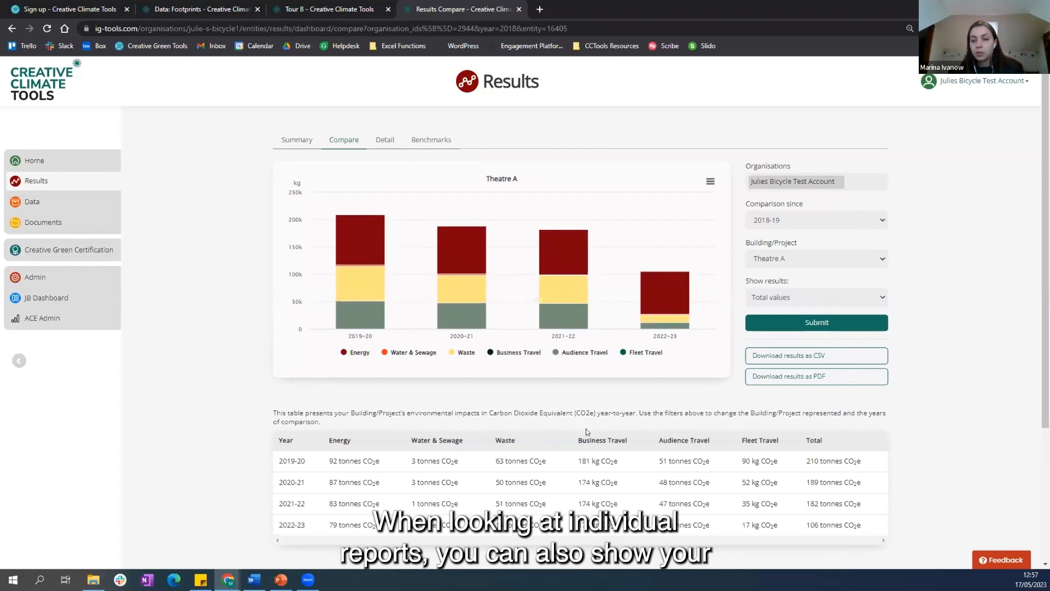
# Step: Check the relative metrics available for showing Theatre A's results, leaving total values selected
pyautogui.click(817, 297)
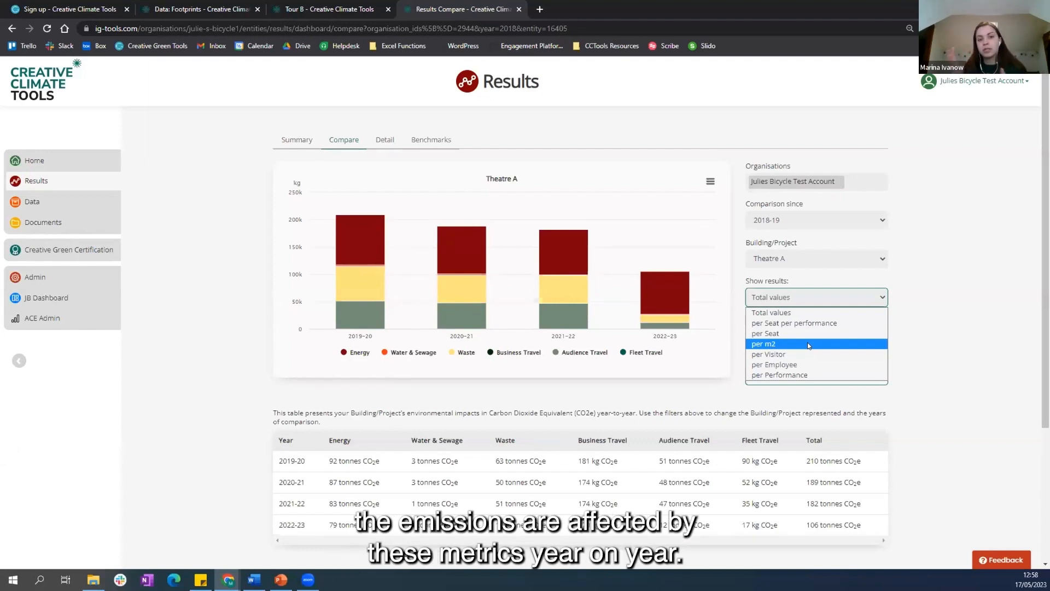
pyautogui.click(885, 298)
pyautogui.click(928, 321)
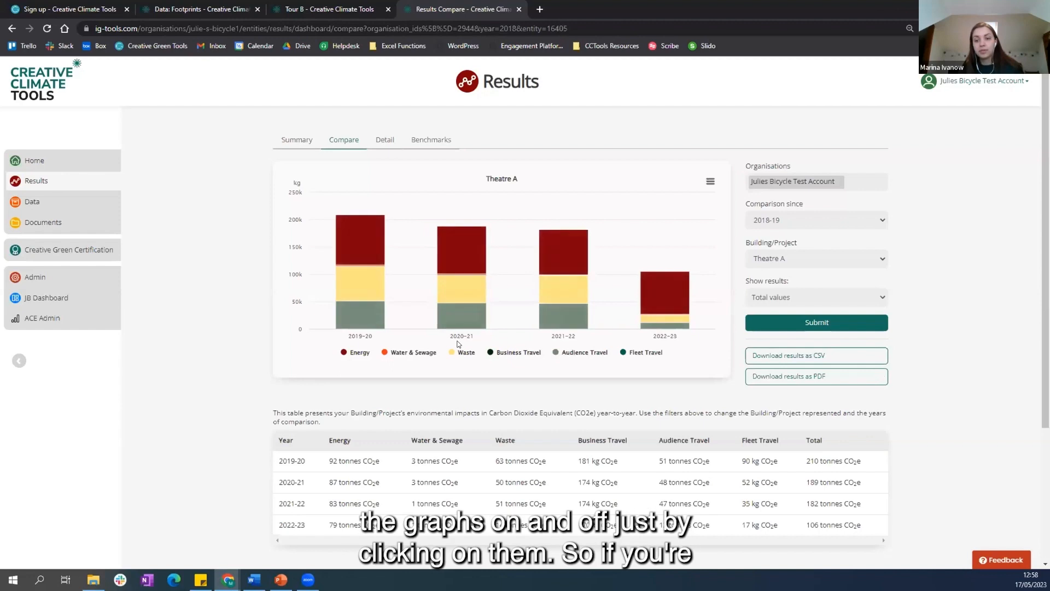
# Step: Hide Energy, Business Travel and Audience Travel in the Theatre A comparison chart, and show Audience Travel and Business Travel again
pyautogui.click(348, 354)
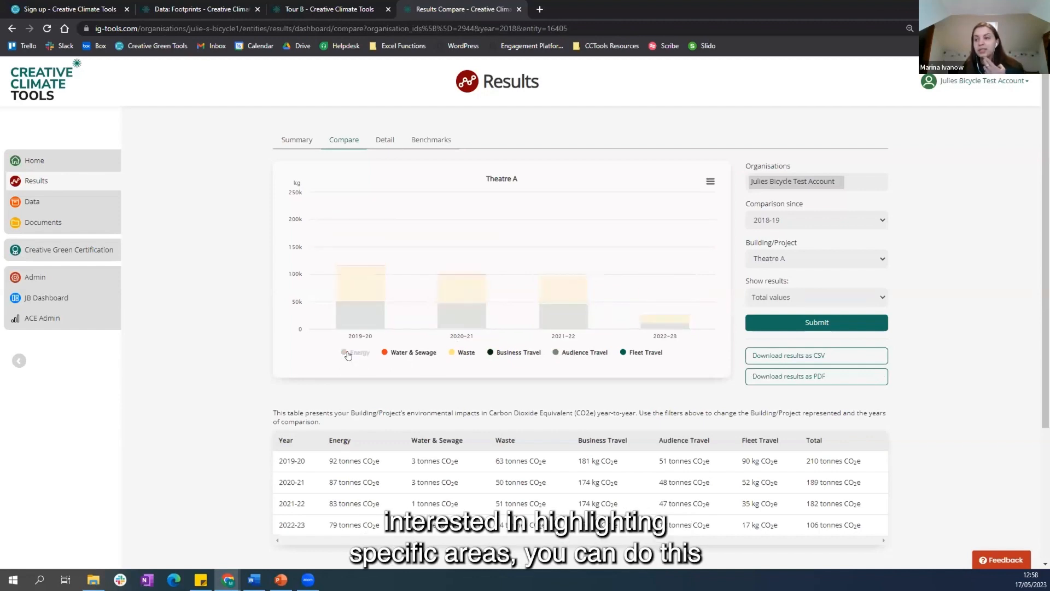
pyautogui.click(496, 353)
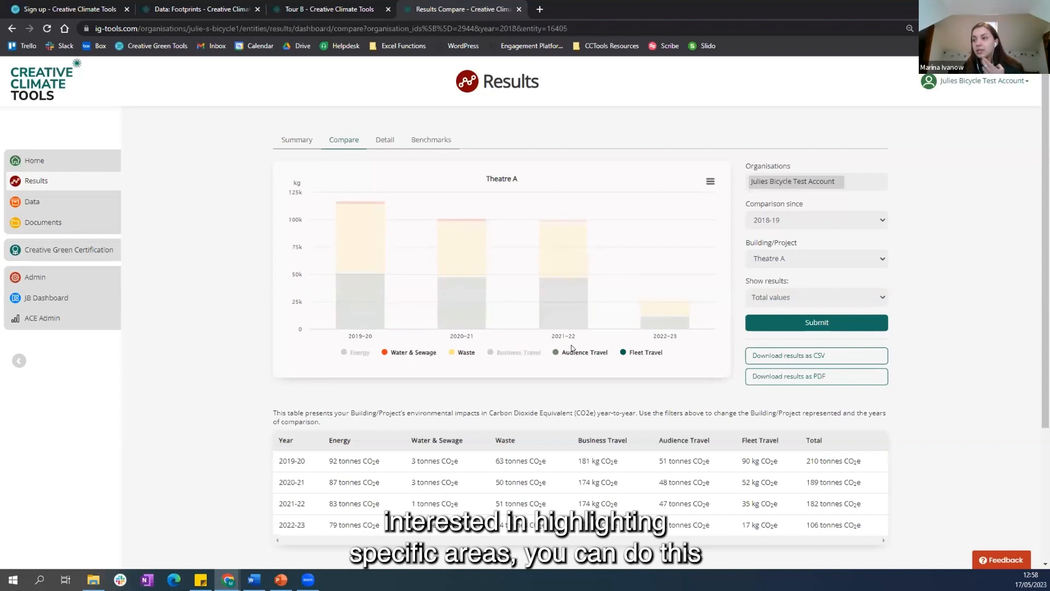
pyautogui.click(580, 353)
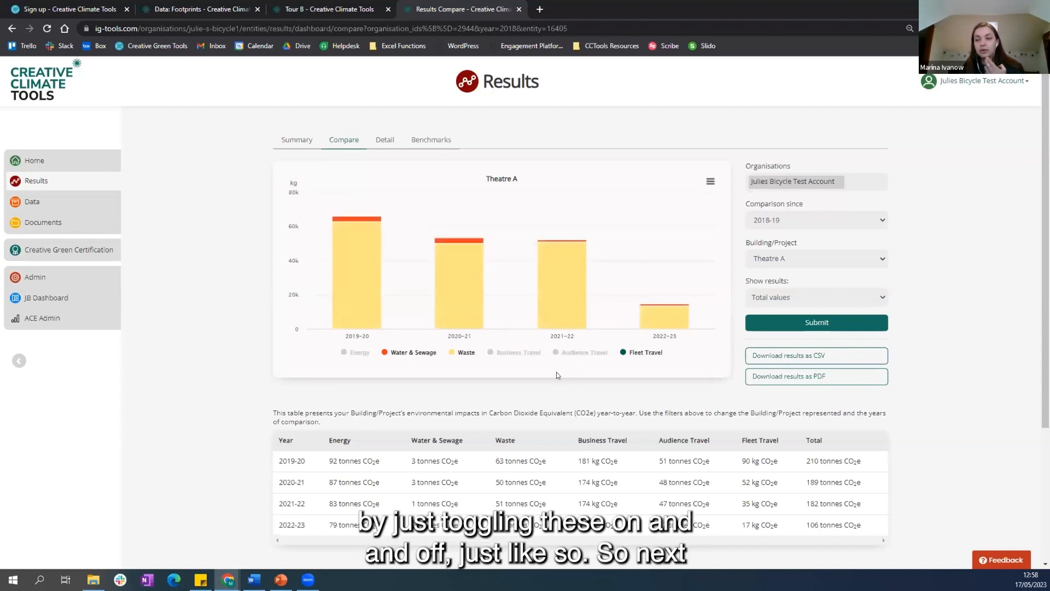
pyautogui.click(567, 354)
pyautogui.click(495, 353)
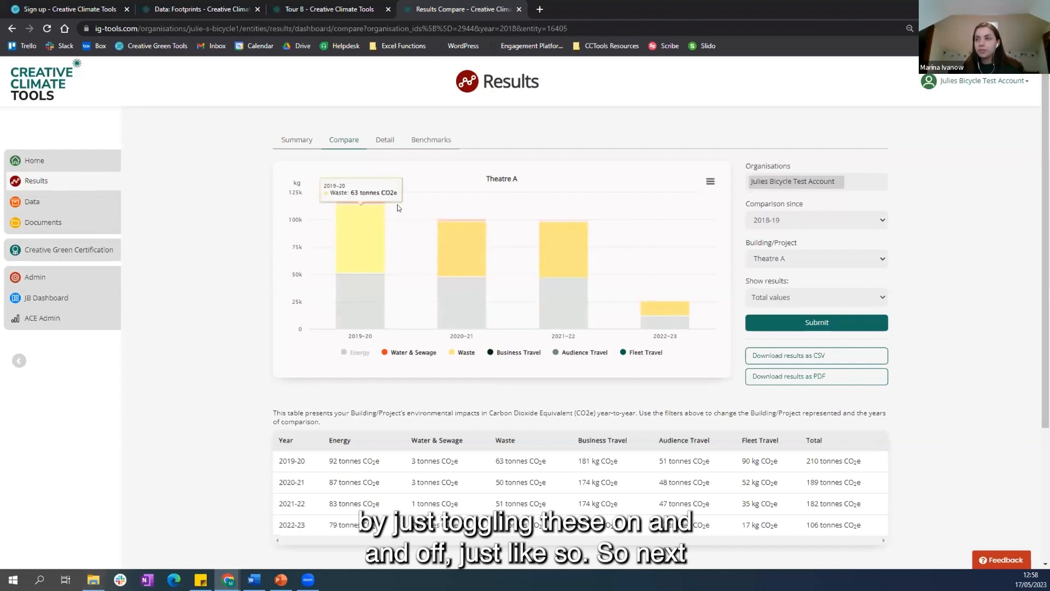
# Step: Review Head Office's detailed 2022-23 results and its Office Benchmark chart for gas, electricity and water
pyautogui.click(385, 140)
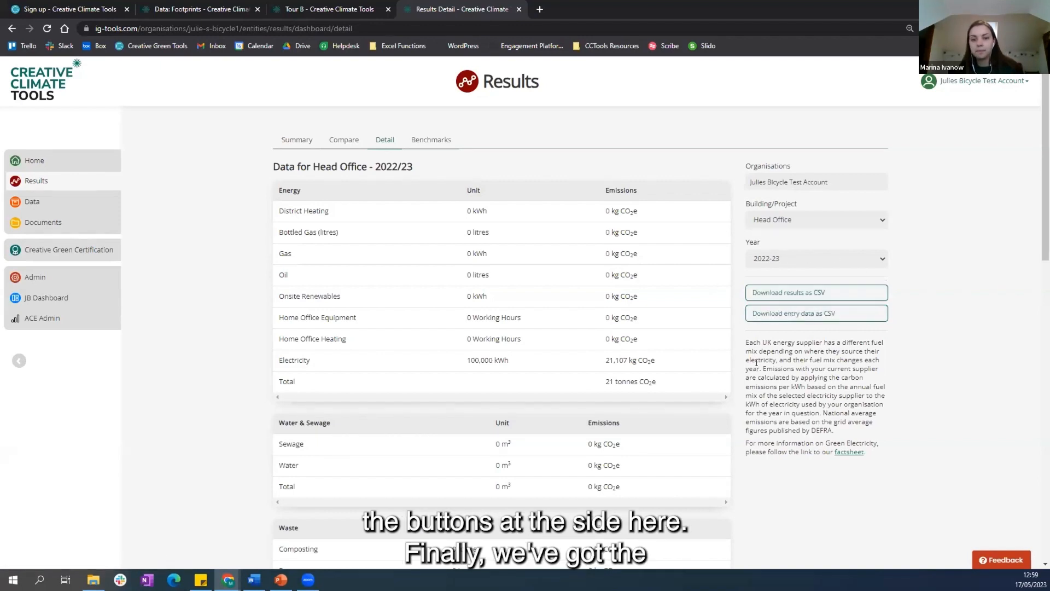
pyautogui.click(417, 143)
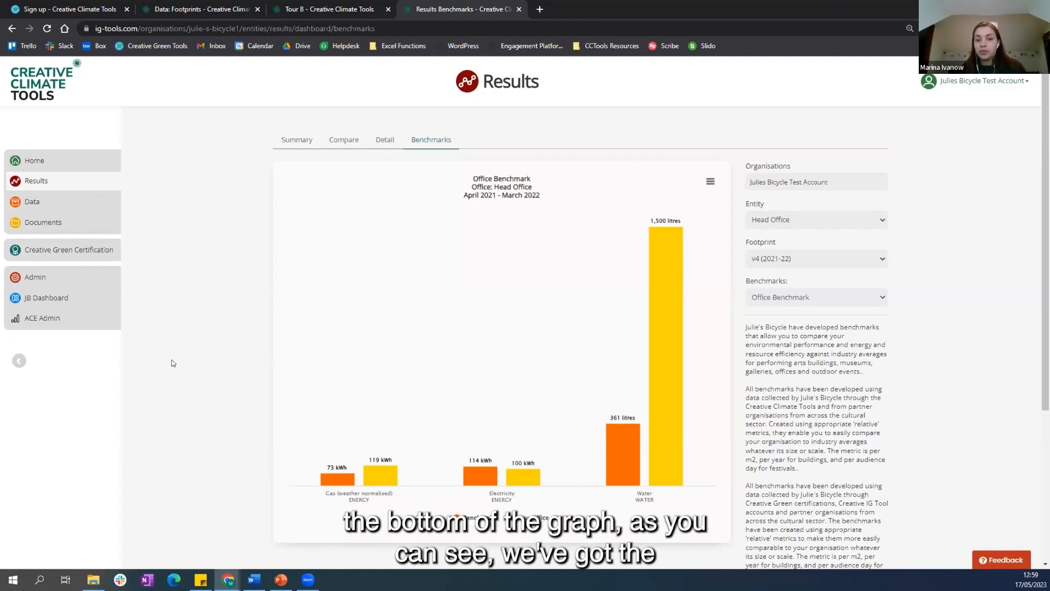
pyautogui.scroll(-1, 223, 381)
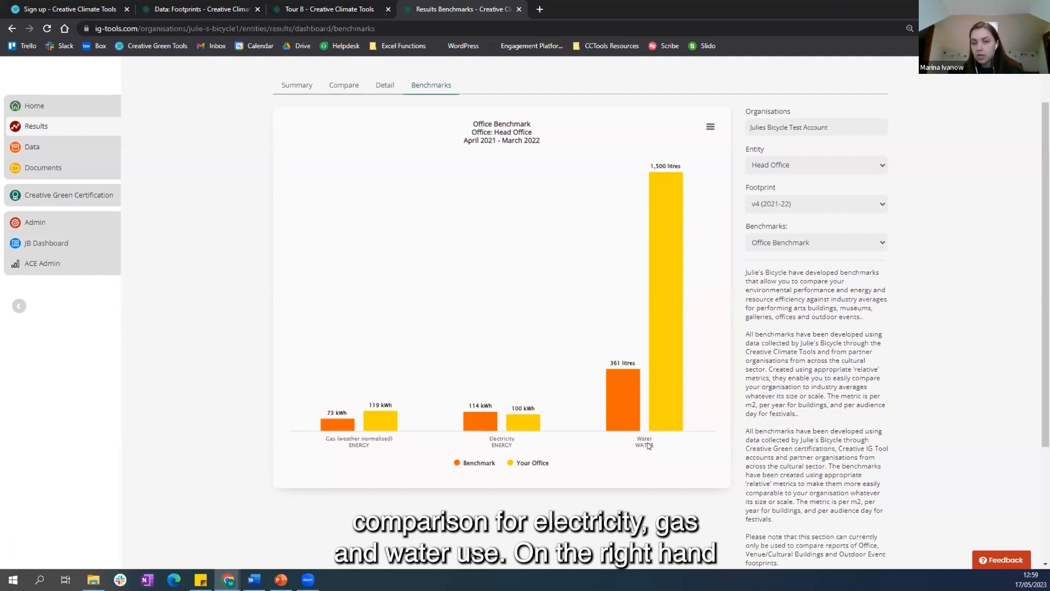
pyautogui.moveTo(658, 427)
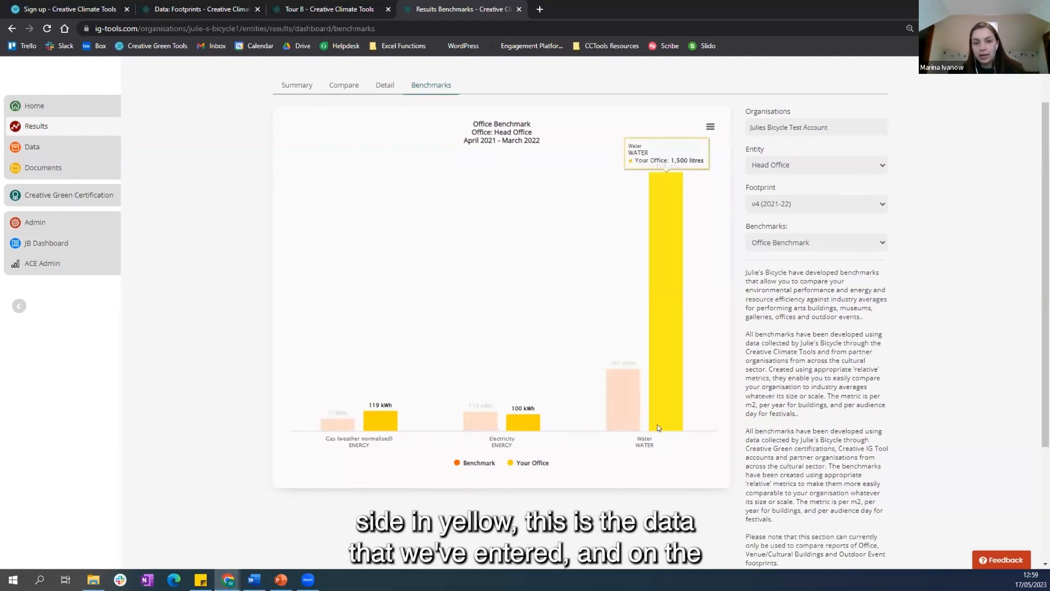